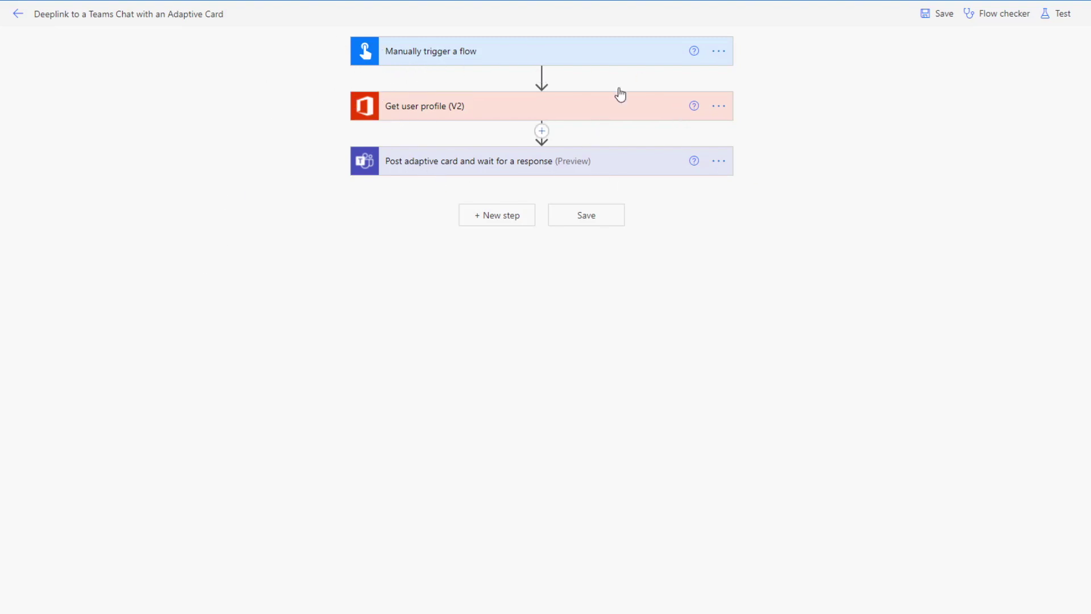
# Switch to Microsoft Teams and look through the Deeplink Demo Feedback and Deeplink Demo Initial Adaptive Card channels.
pyautogui.click(478, 170)
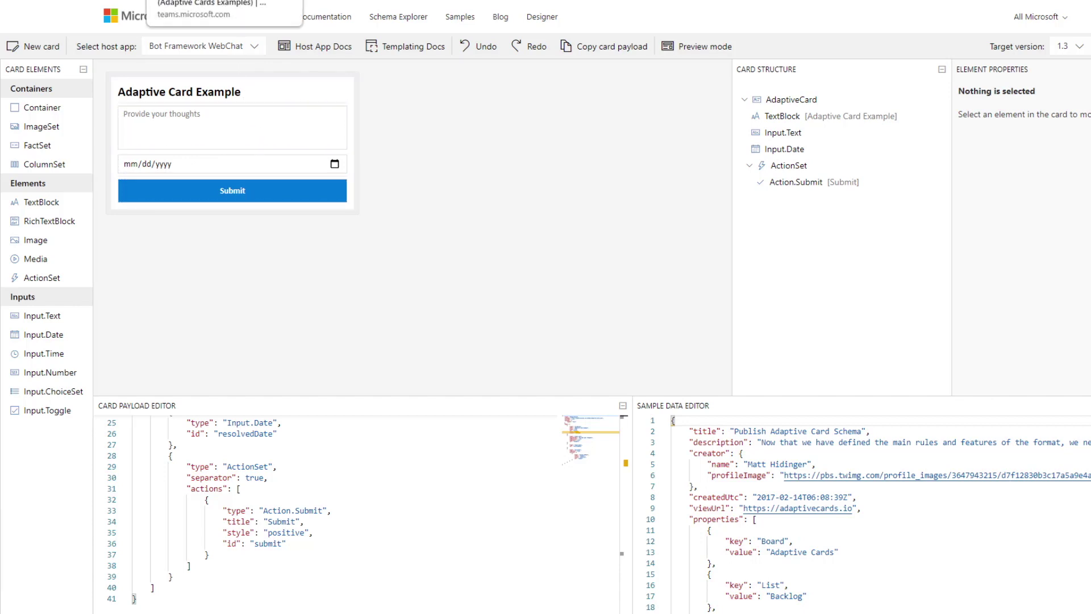
pyautogui.click(216, 0)
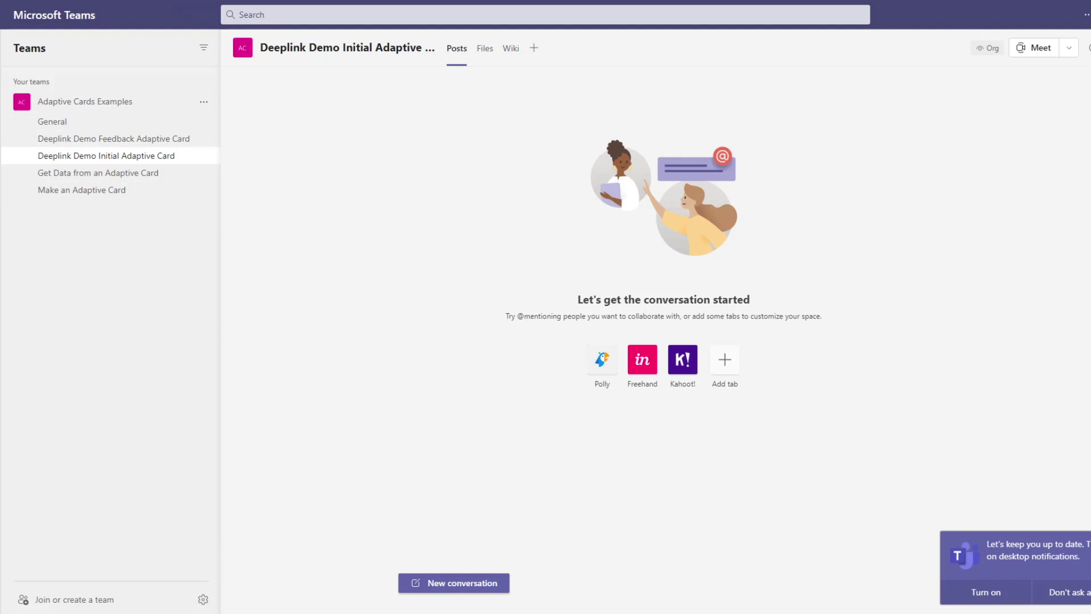
pyautogui.click(173, 142)
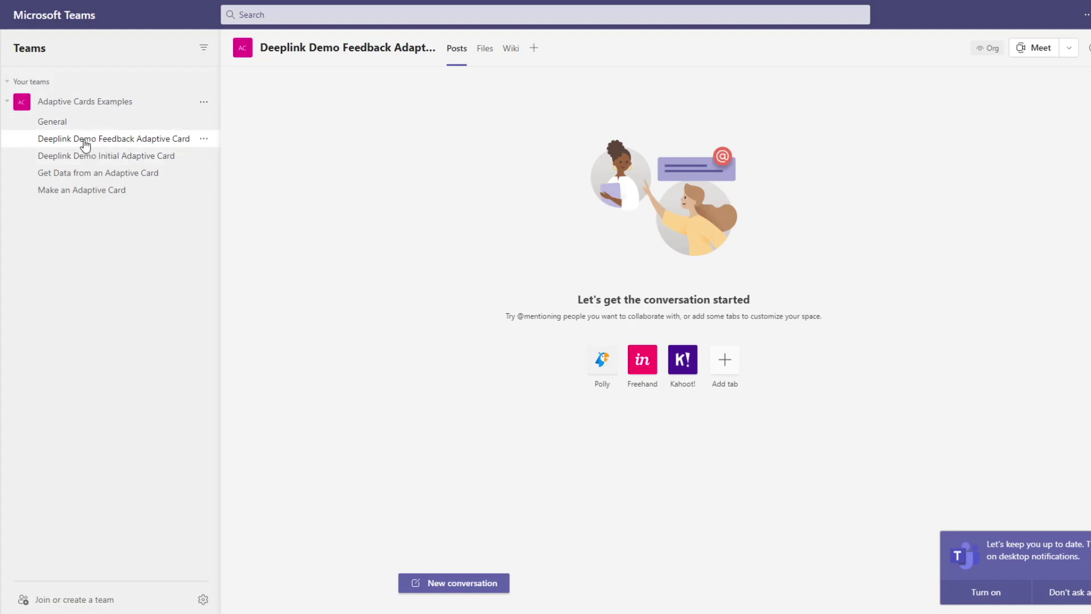
pyautogui.click(95, 156)
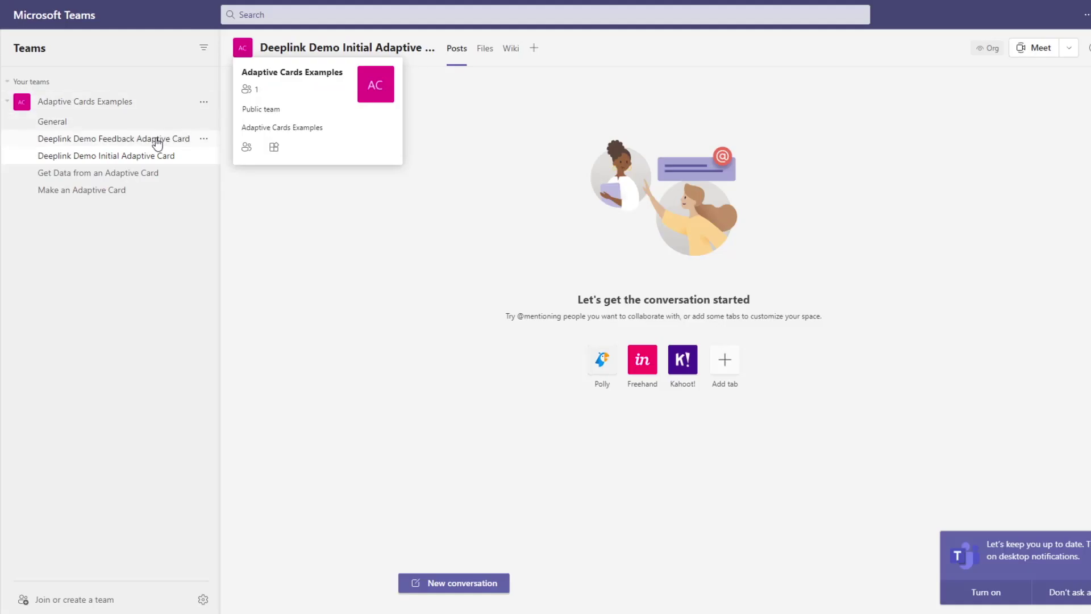
pyautogui.click(157, 140)
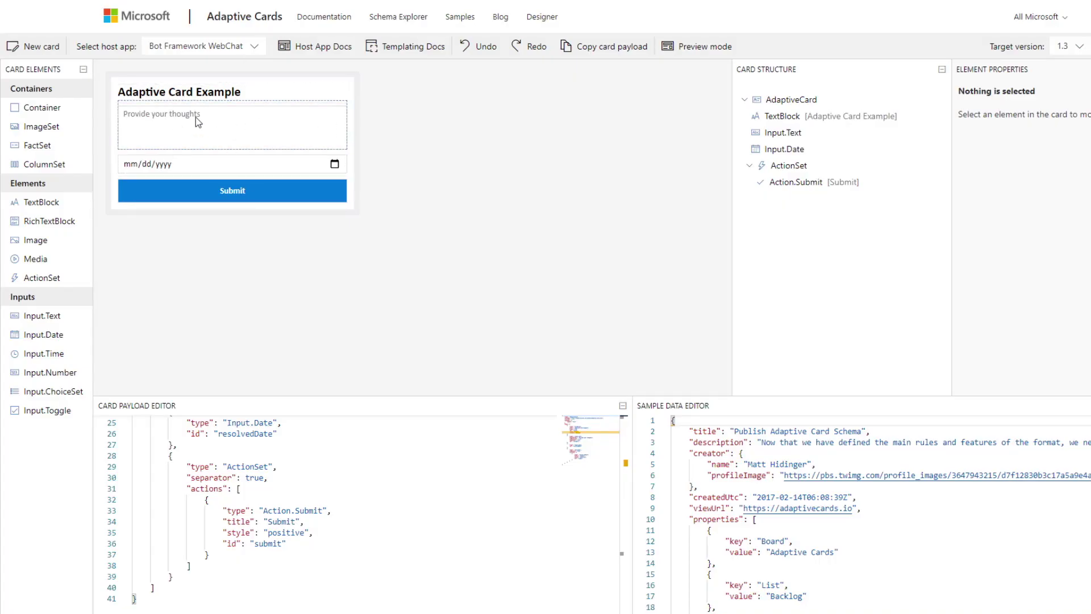
# In the Adaptive Cards designer, change the card's title text to "Adaptive Deeplink Card Example".
pyautogui.click(168, 93)
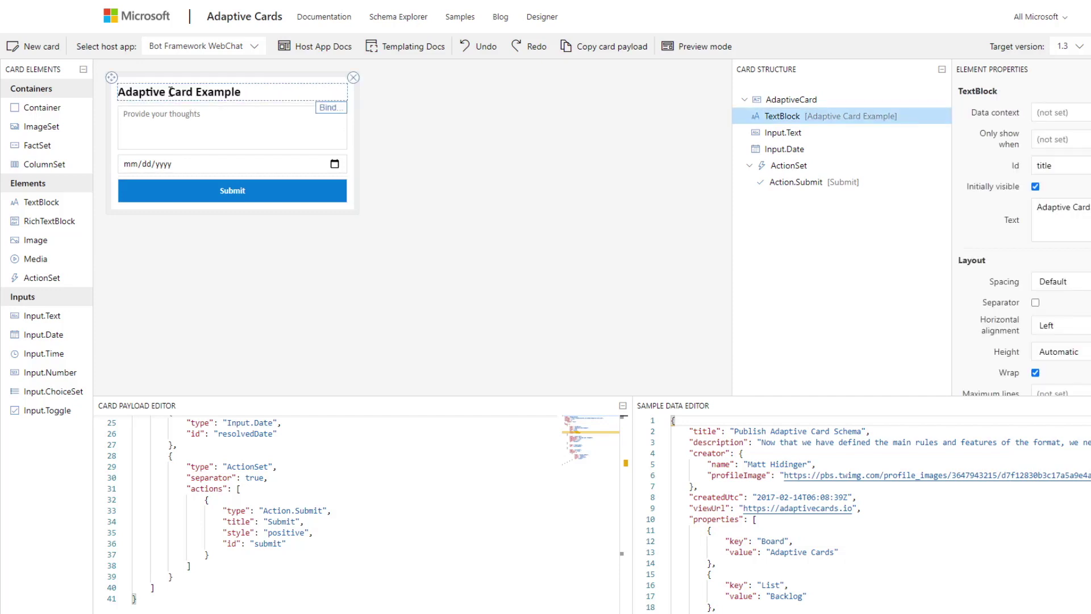
pyautogui.write('Deep')
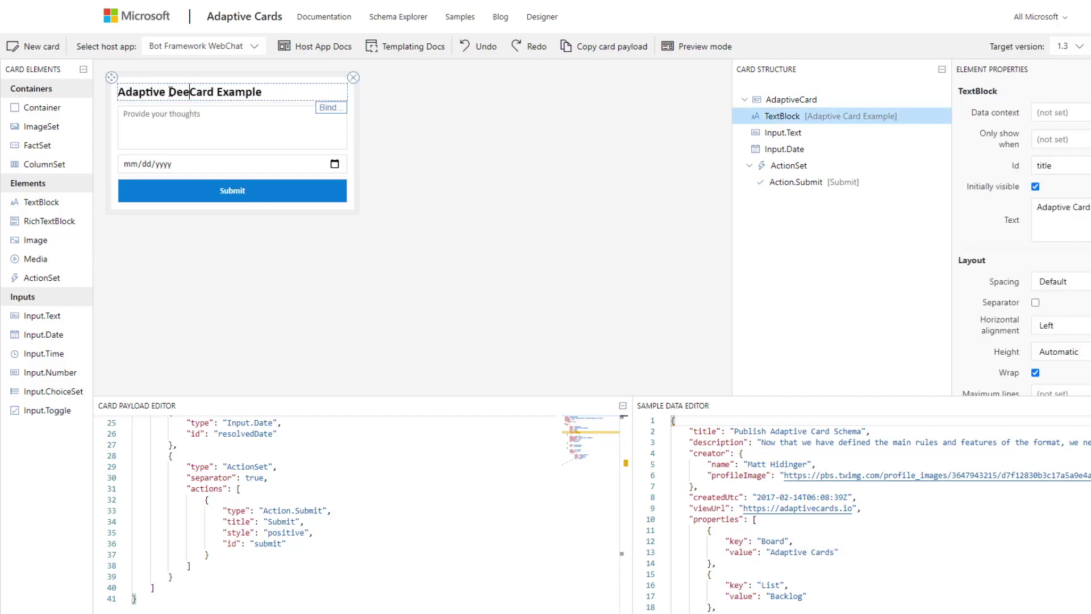
pyautogui.write('link')
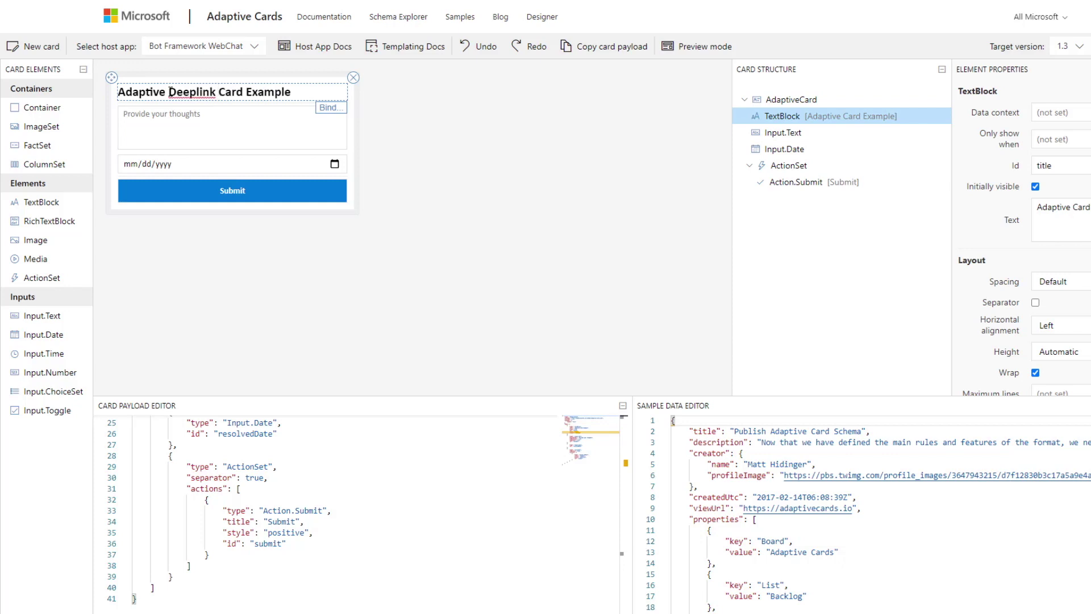
pyautogui.click(294, 141)
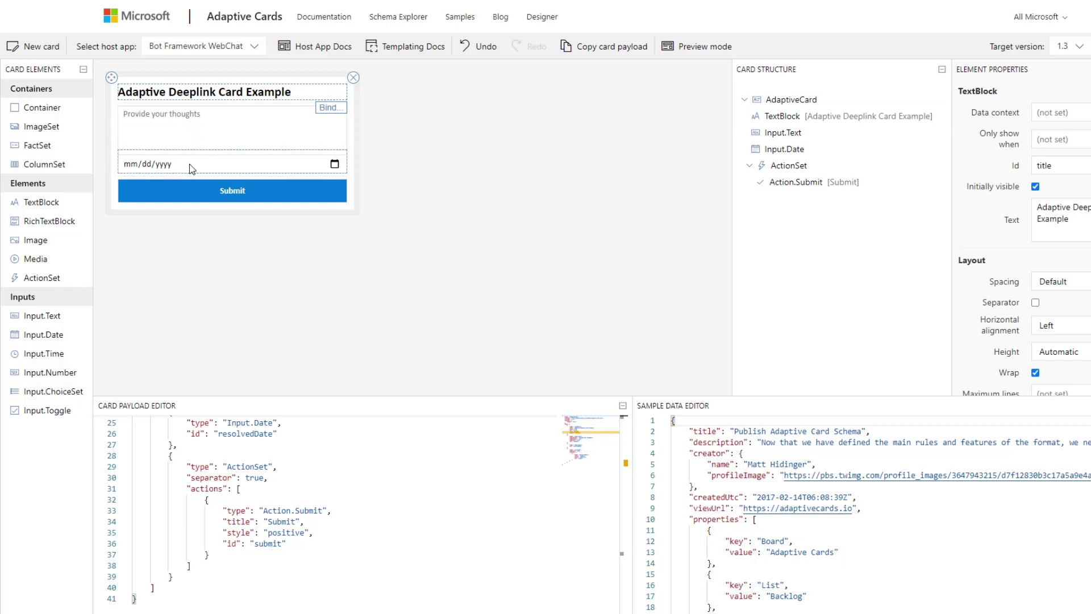
# Replace the card's thoughts text input and date input with two TextBlock elements below the title.
pyautogui.moveTo(55, 202); pyautogui.dragTo(202, 108)
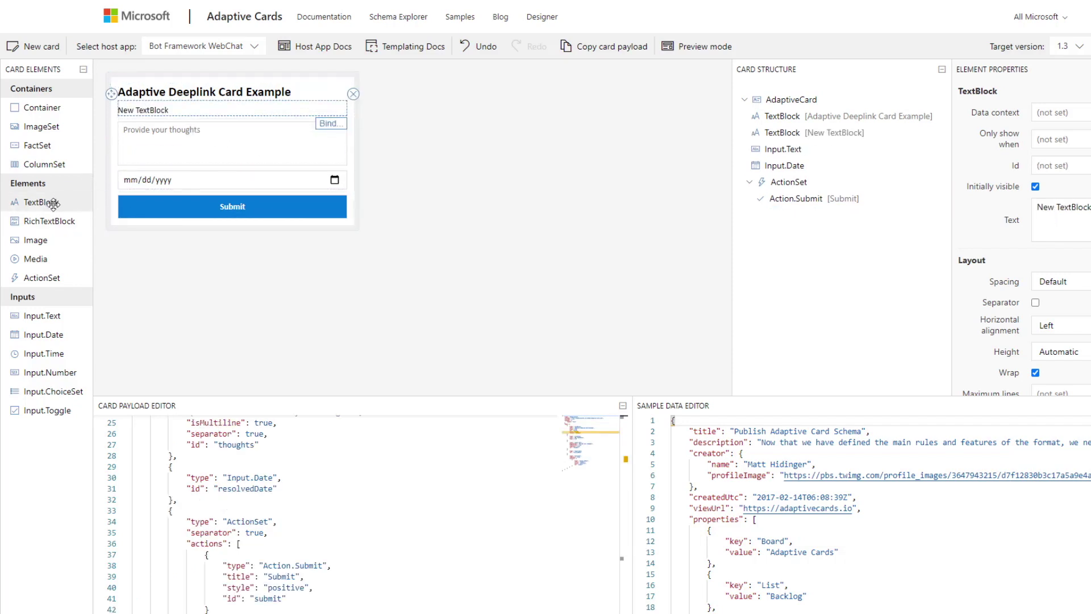
pyautogui.moveTo(51, 203); pyautogui.dragTo(216, 127)
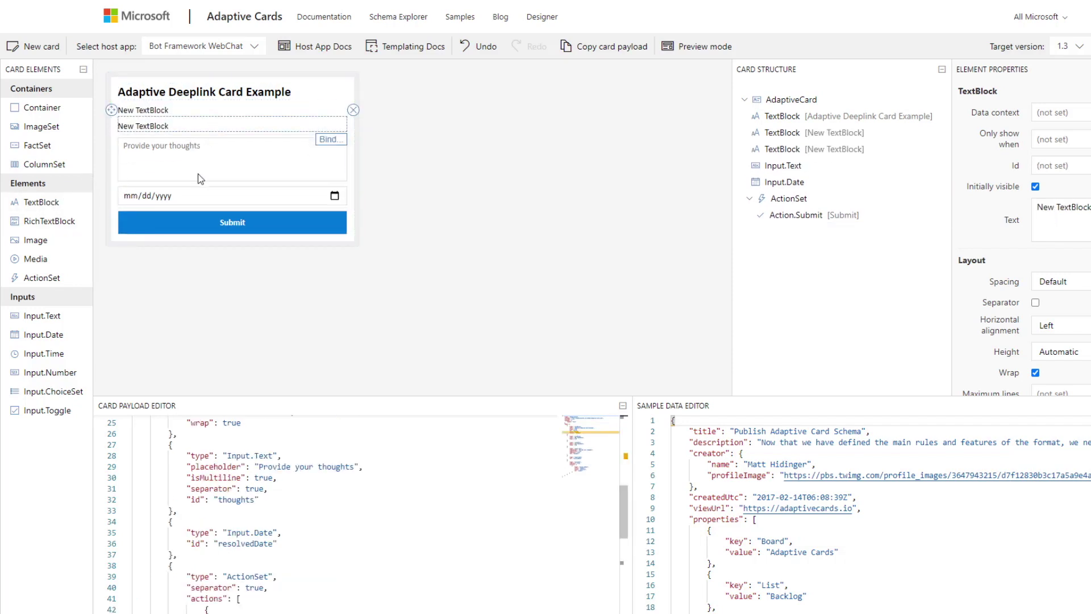
pyautogui.click(206, 162)
pyautogui.click(353, 125)
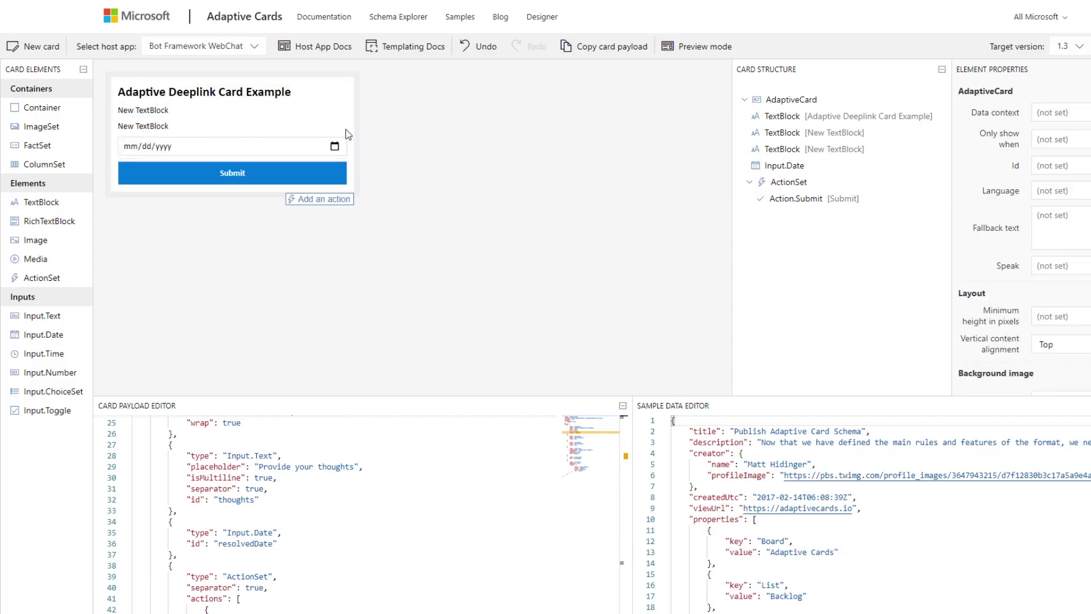
pyautogui.click(341, 144)
pyautogui.click(353, 126)
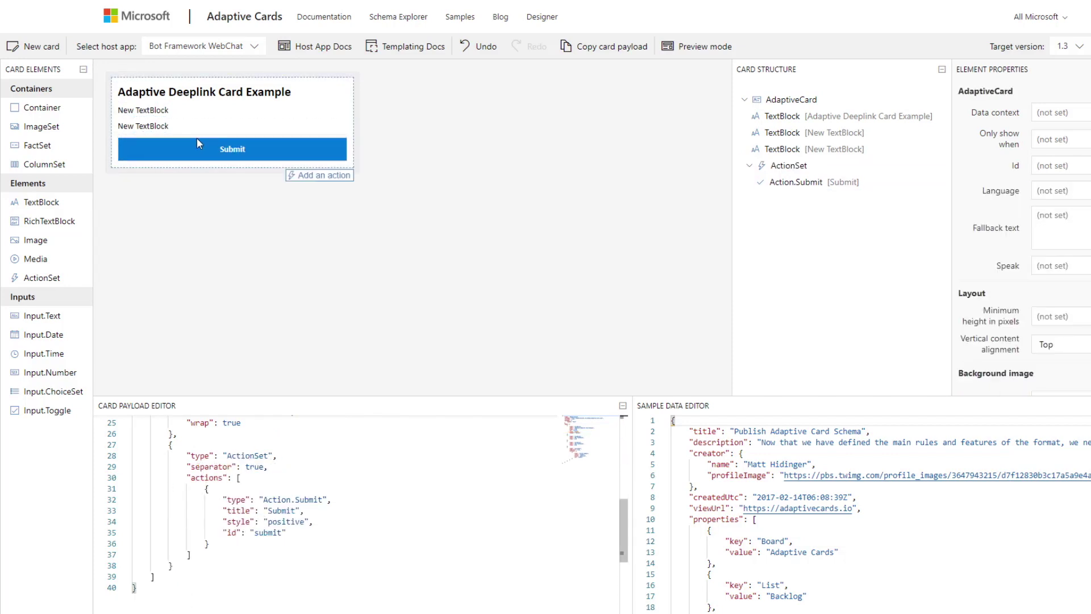
# Set the Id of the first new TextBlock below the title to thoughtsFeedback.
pyautogui.click(214, 111)
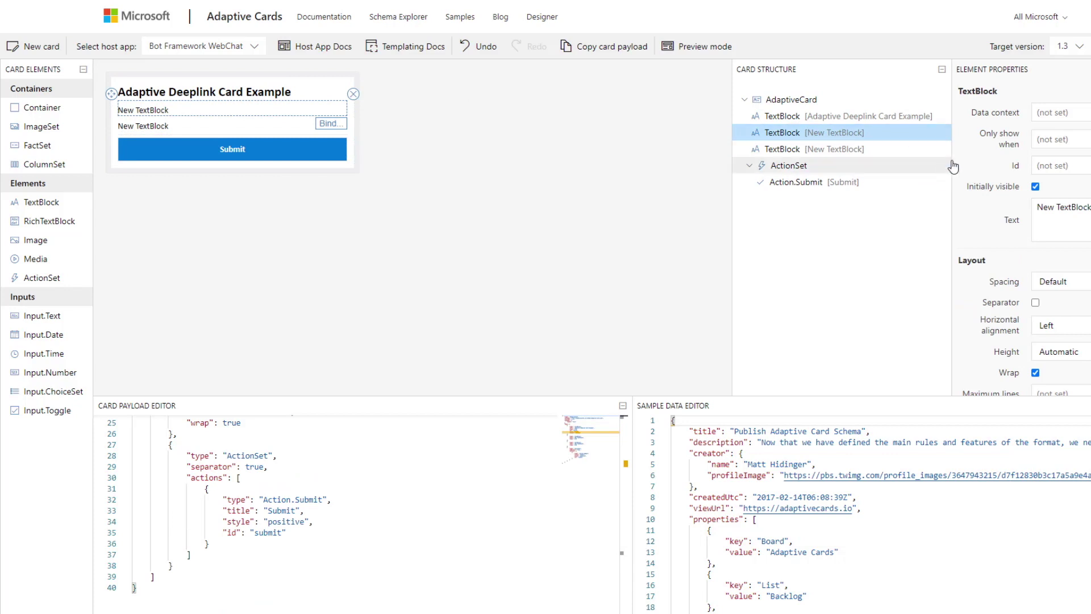
pyautogui.click(1073, 168)
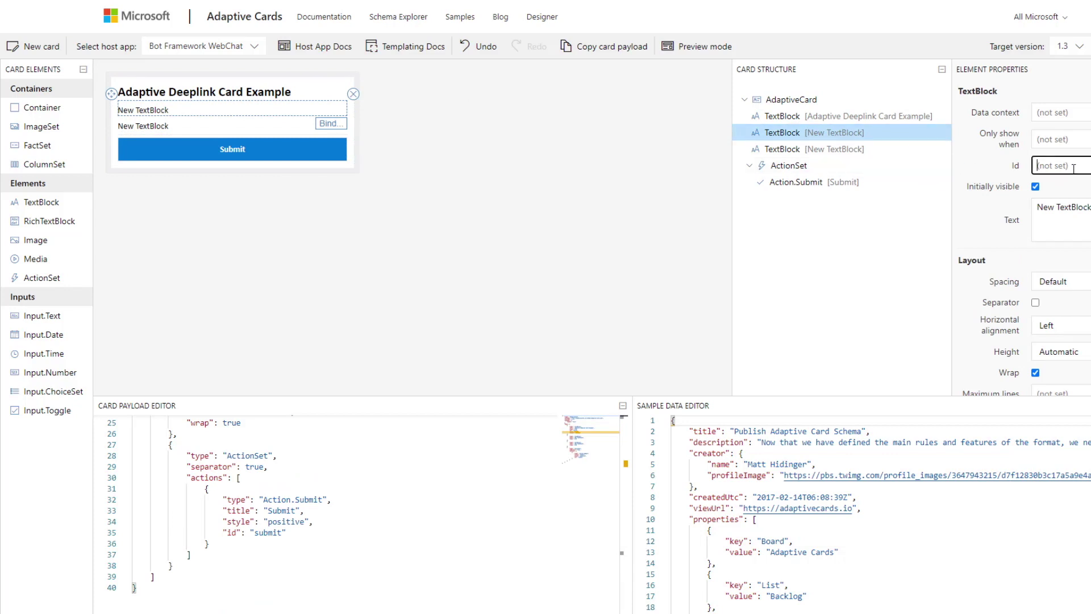
pyautogui.write('th')
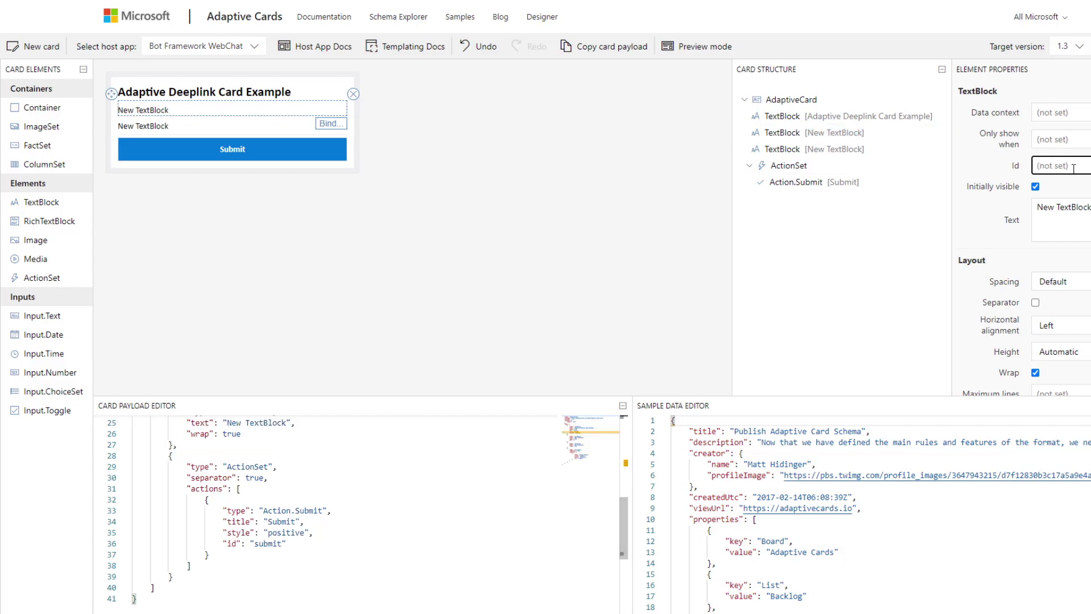
pyautogui.write('ought')
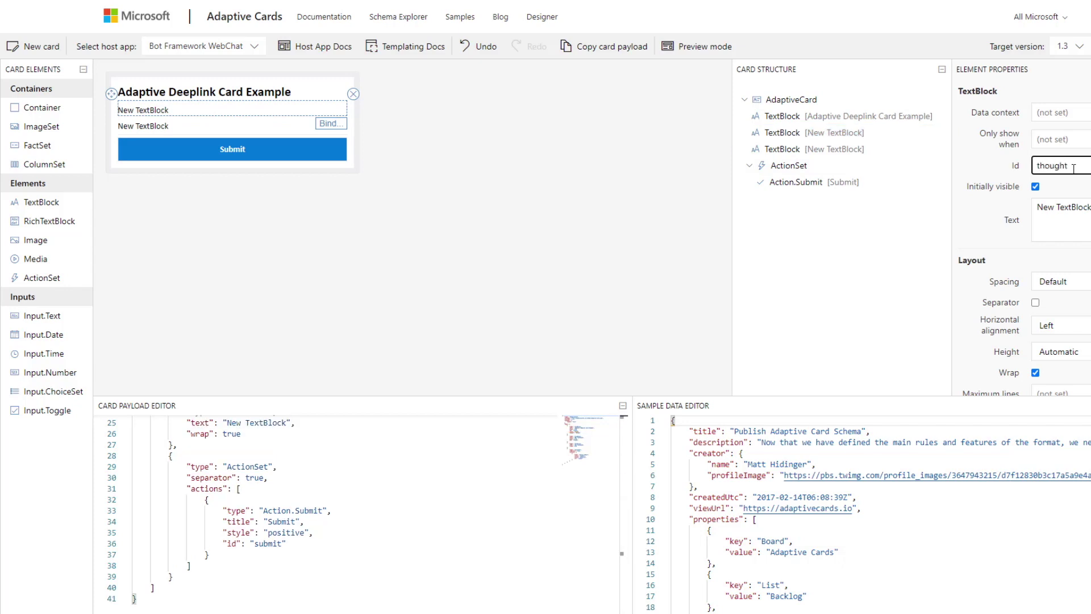
pyautogui.write('sfeedback')
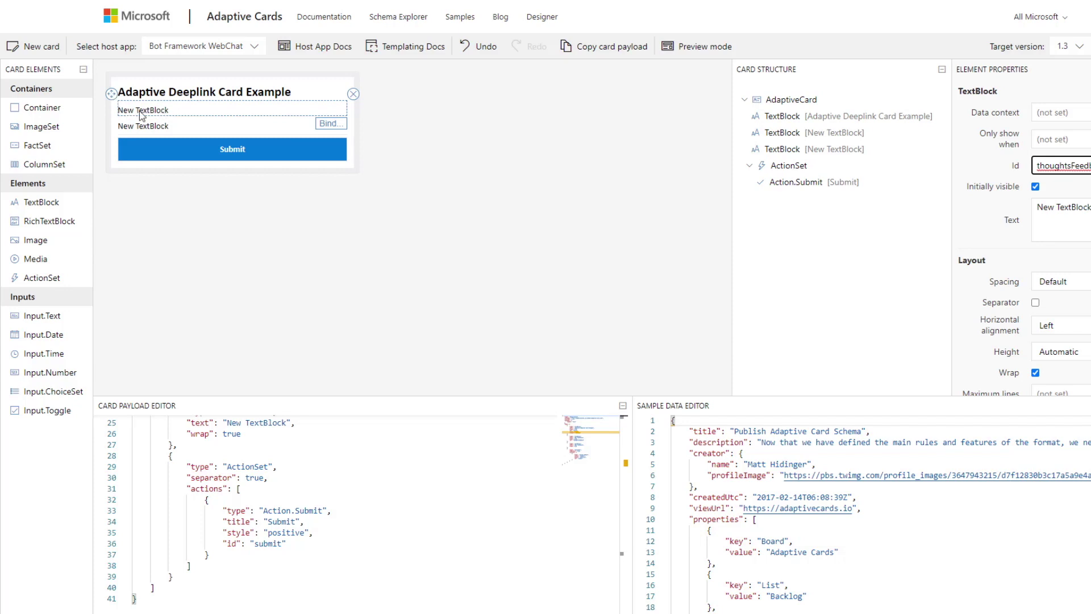
# Set the Id of the second new TextBlock to responseDate.
pyautogui.click(205, 127)
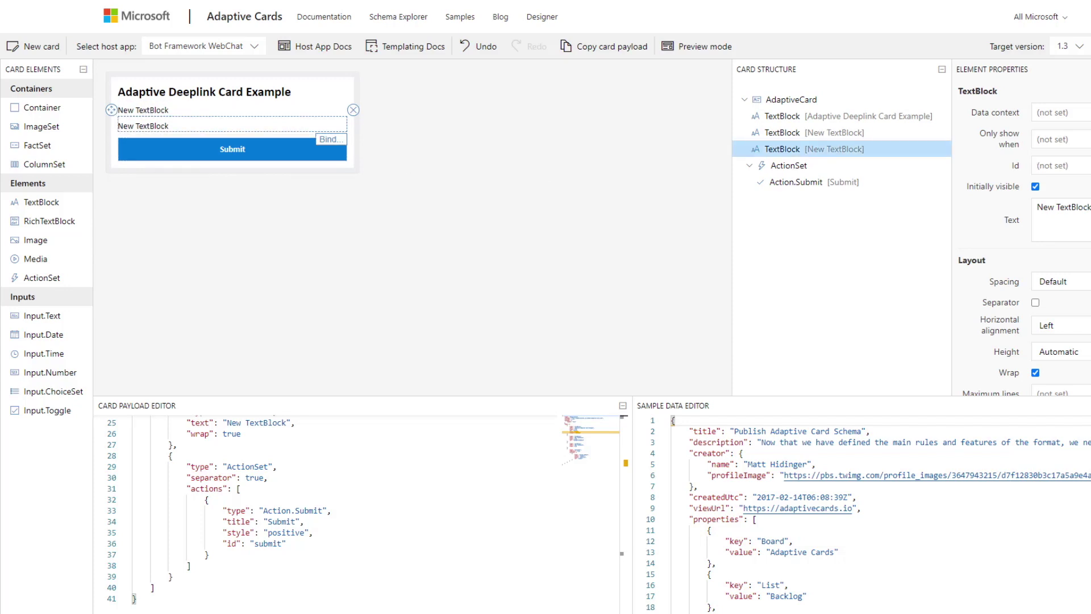
pyautogui.click(1057, 165)
pyautogui.write('response')
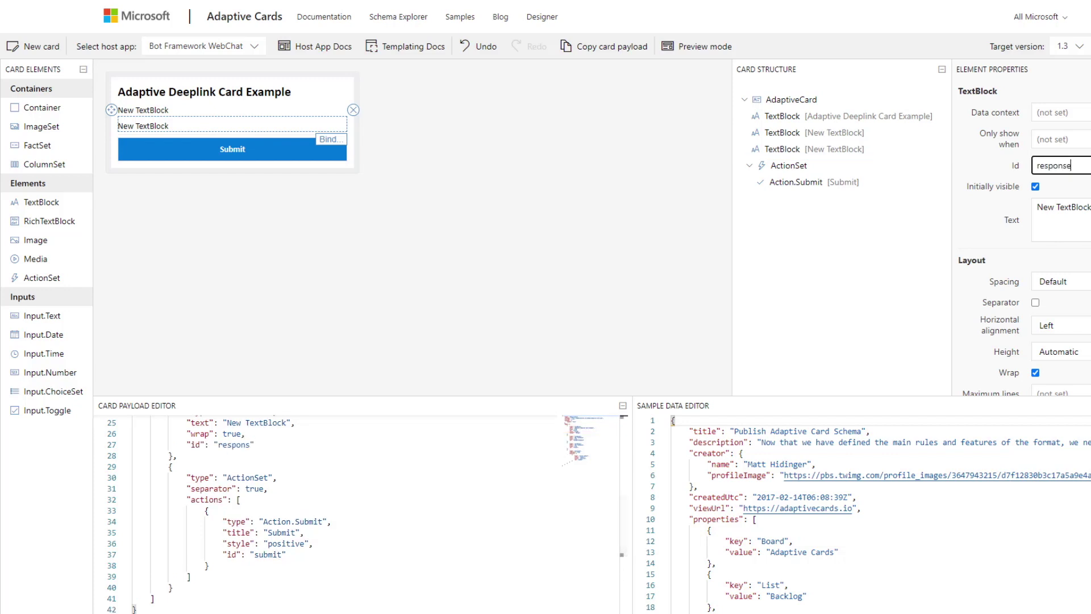
pyautogui.write('Date')
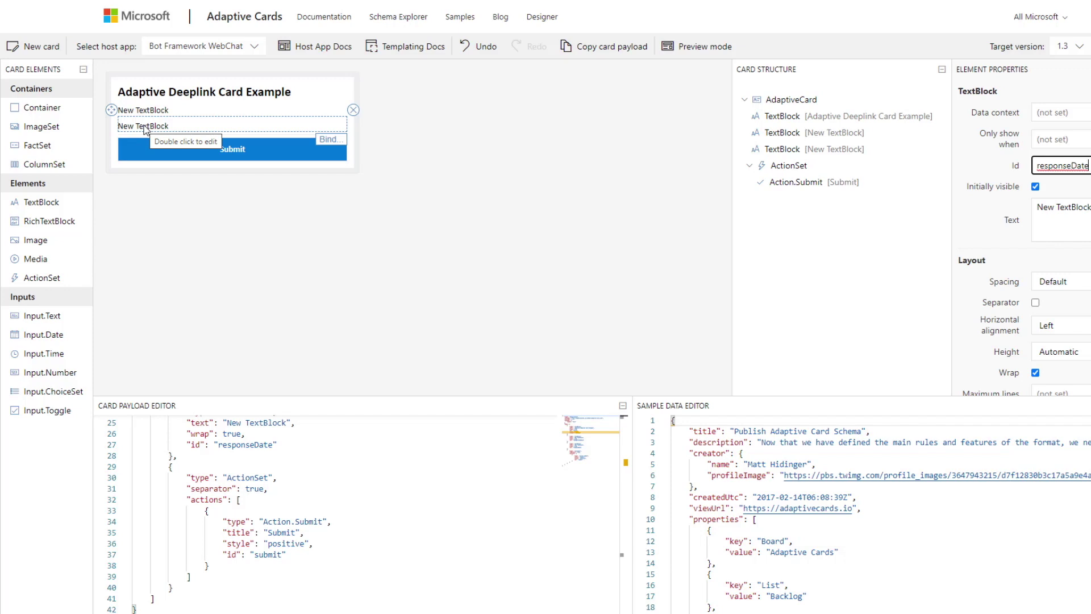
# Replace the Submit action in the card's ActionSet with an Action.OpenUrl action.
pyautogui.click(238, 152)
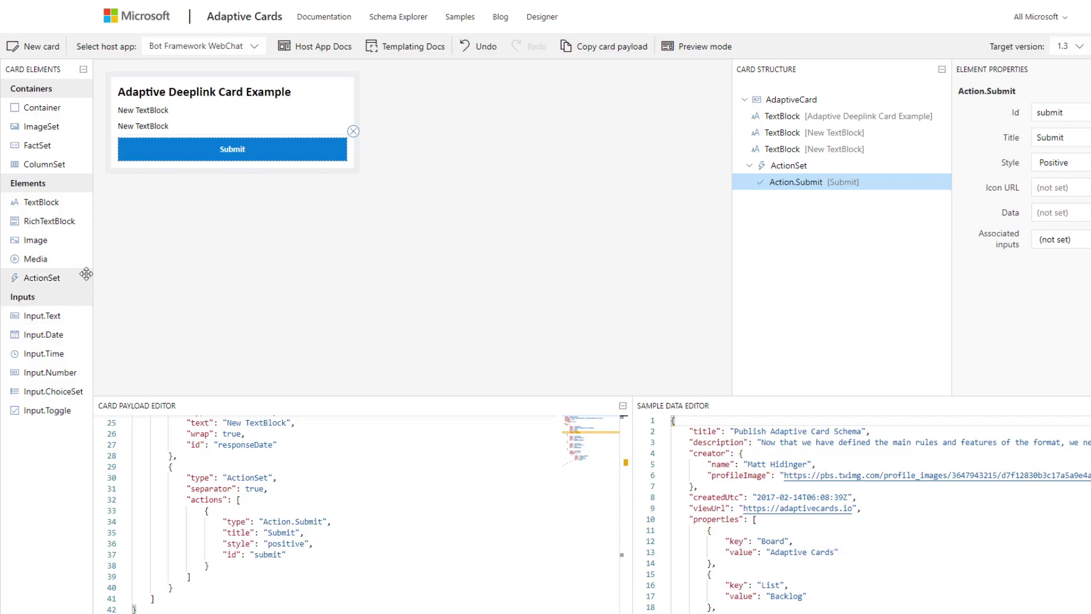
pyautogui.click(352, 133)
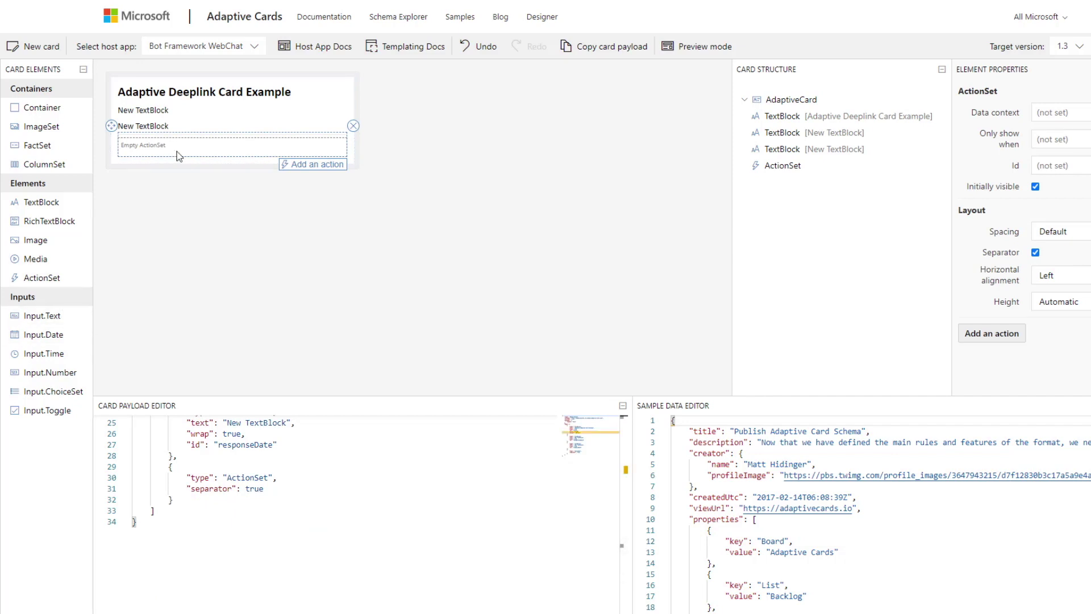
pyautogui.click(1003, 337)
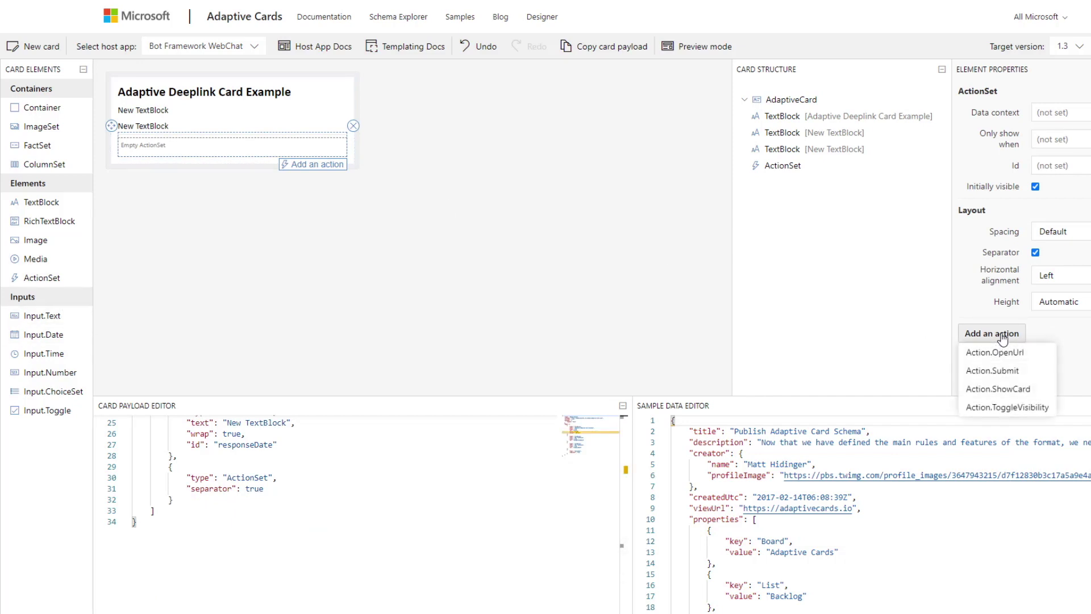
pyautogui.click(1000, 353)
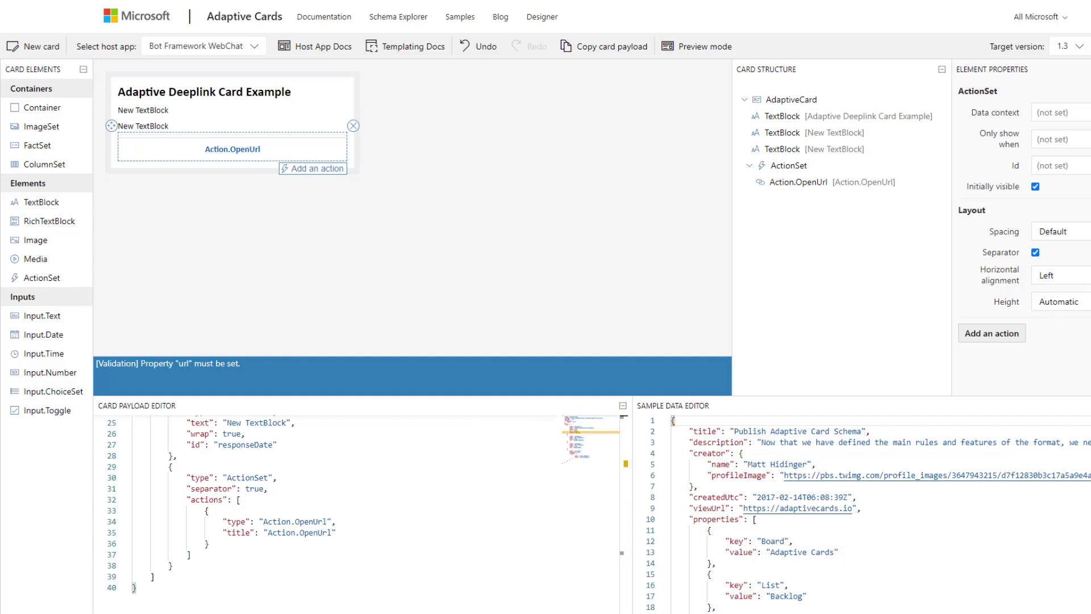
# Set the Id of the card's ActionSet to chat.
pyautogui.click(1051, 162)
pyautogui.write('chat')
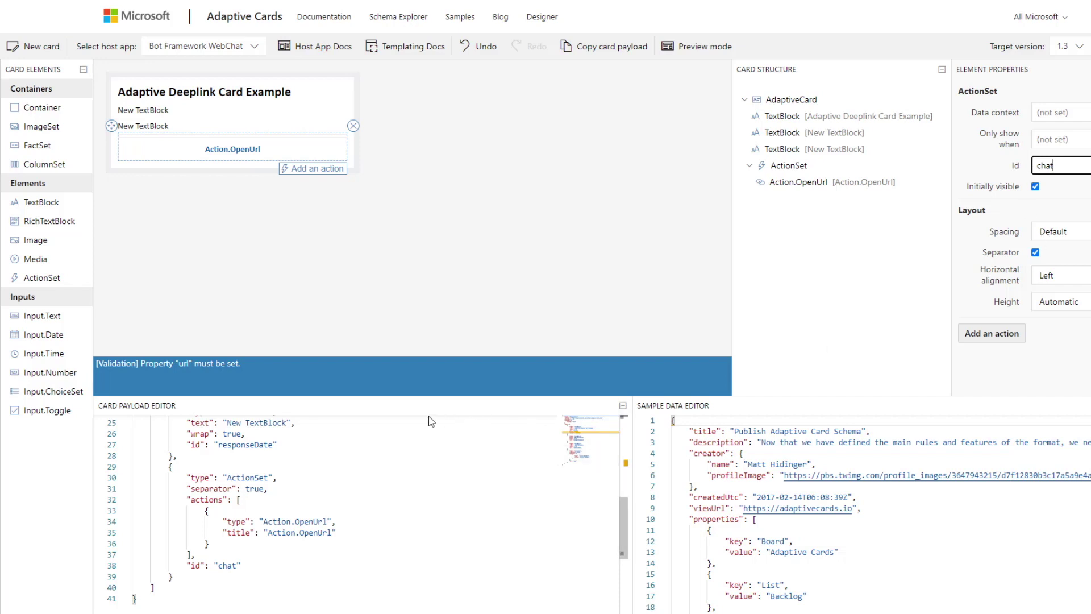
pyautogui.click(233, 370)
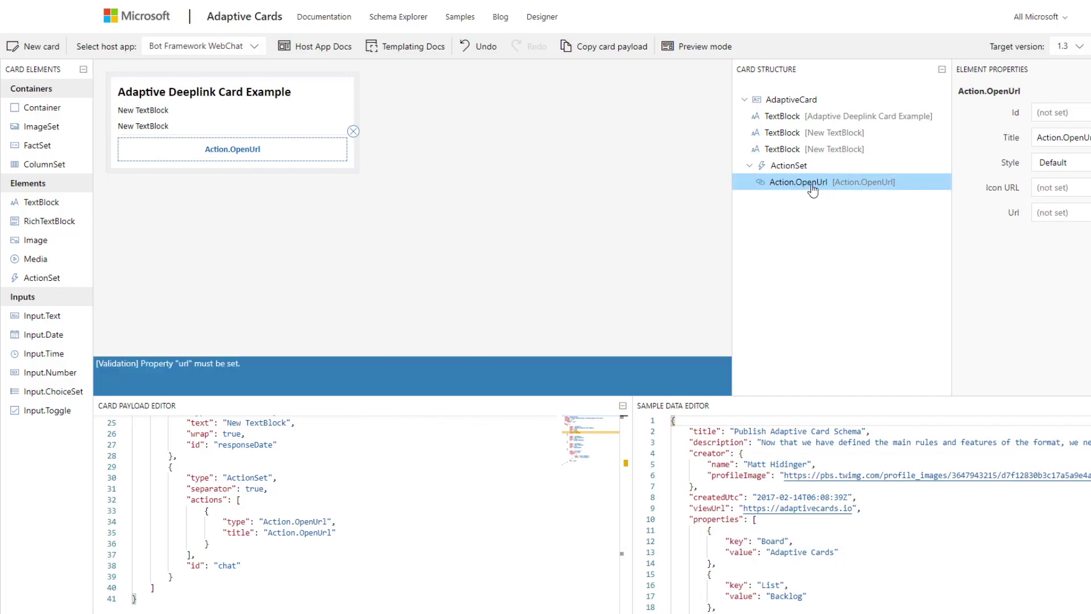
# Set the Id of the Action.OpenUrl action inside the ActionSet to chatWithUser.
pyautogui.click(792, 169)
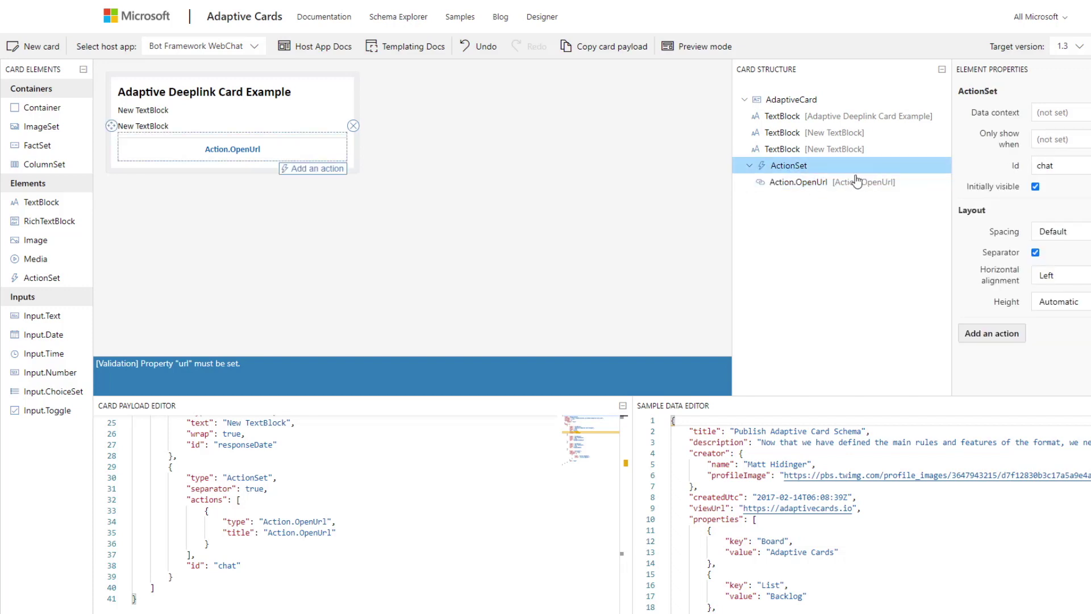
pyautogui.click(902, 177)
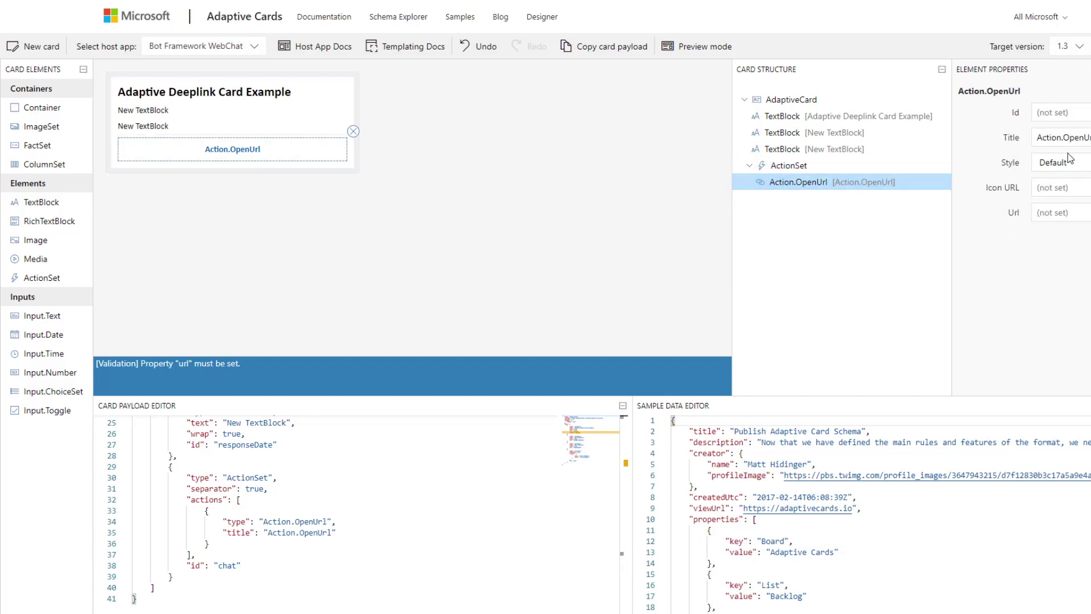
pyautogui.click(1068, 117)
pyautogui.write('chat')
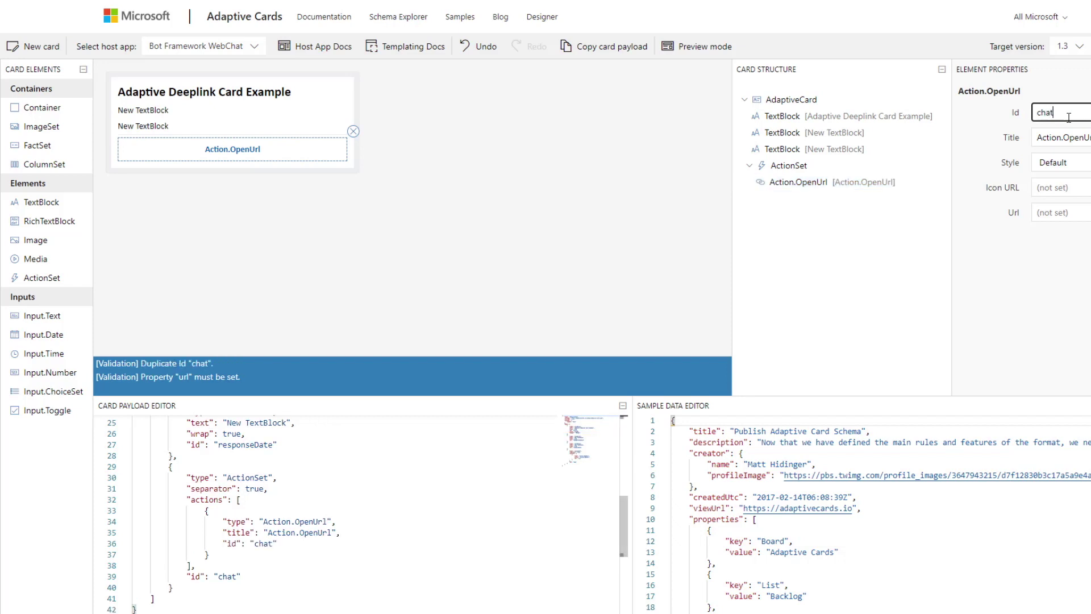
pyautogui.write('WithUser')
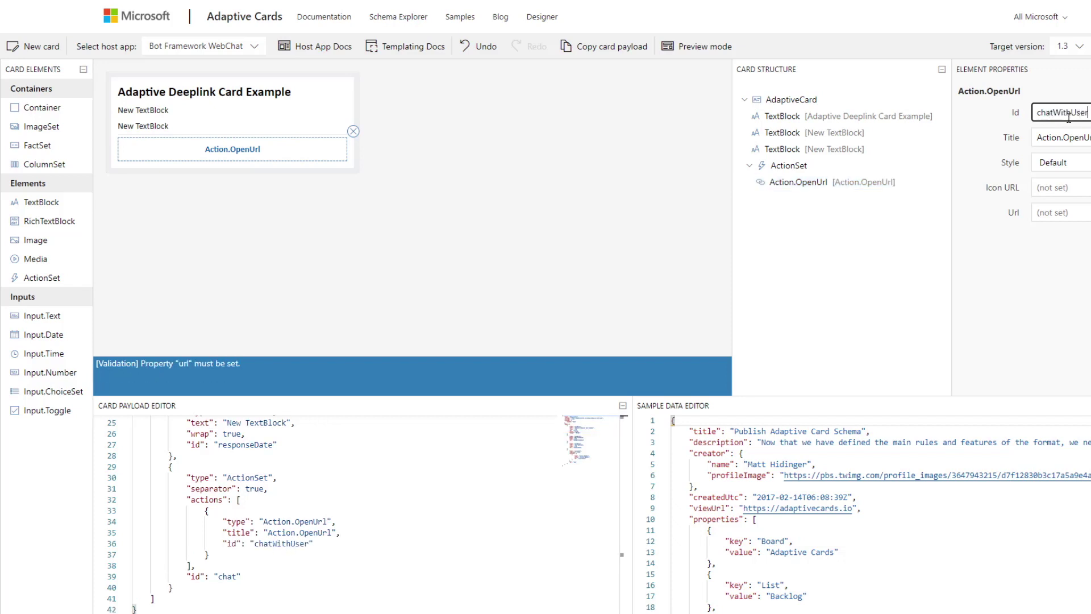
pyautogui.click(1058, 211)
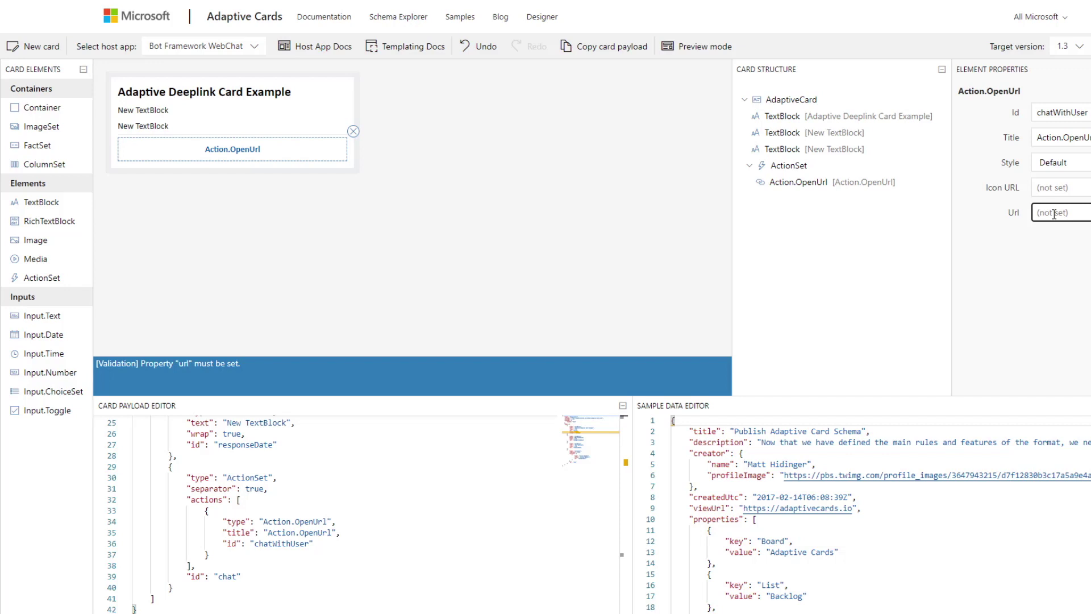
pyautogui.write('http:')
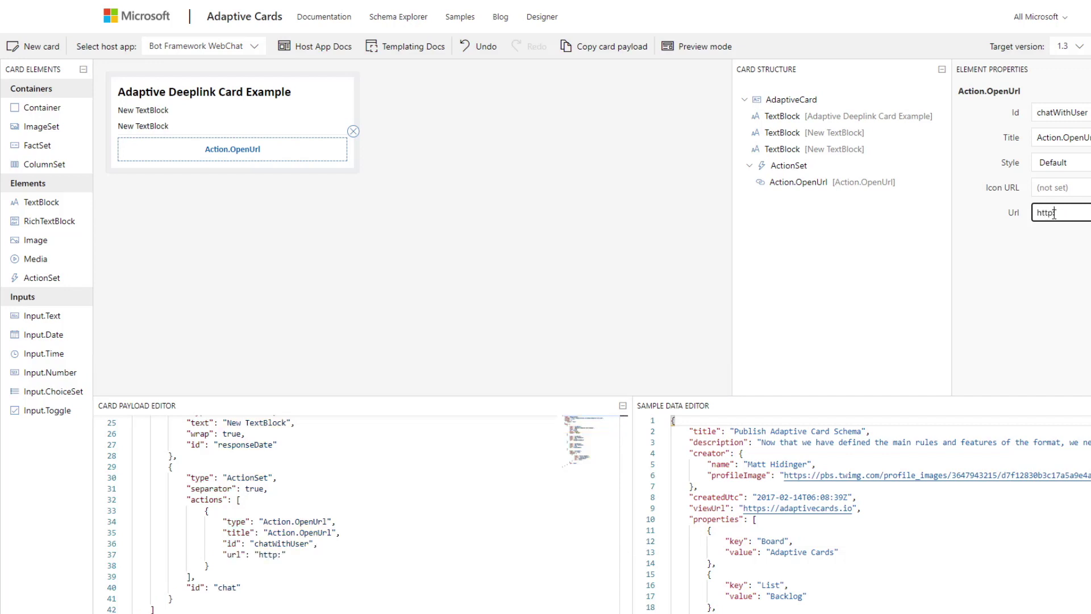
pyautogui.write('//')
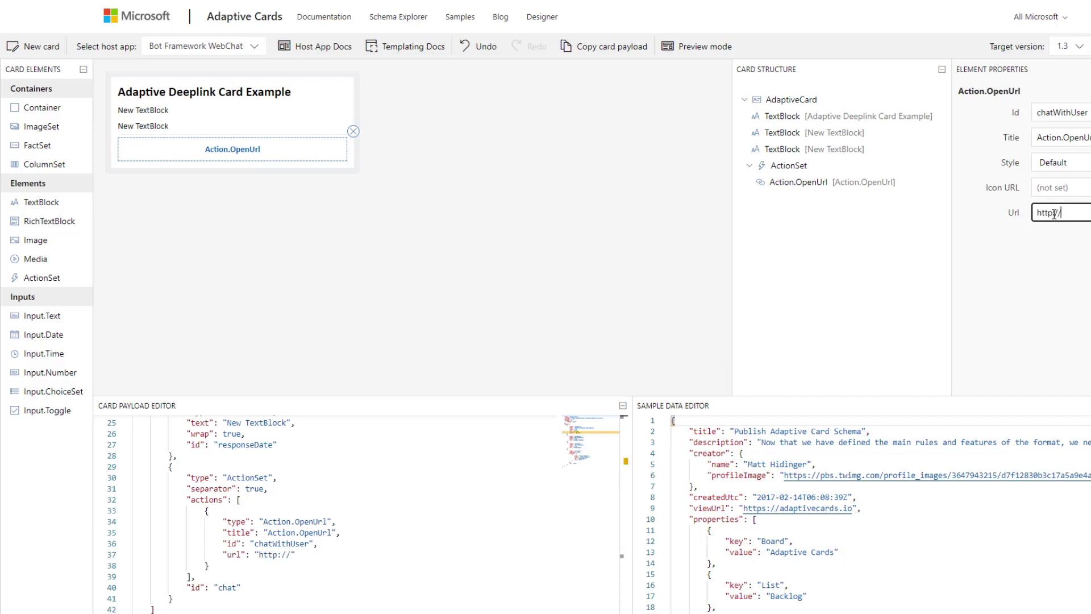
pyautogui.write('www.exam')
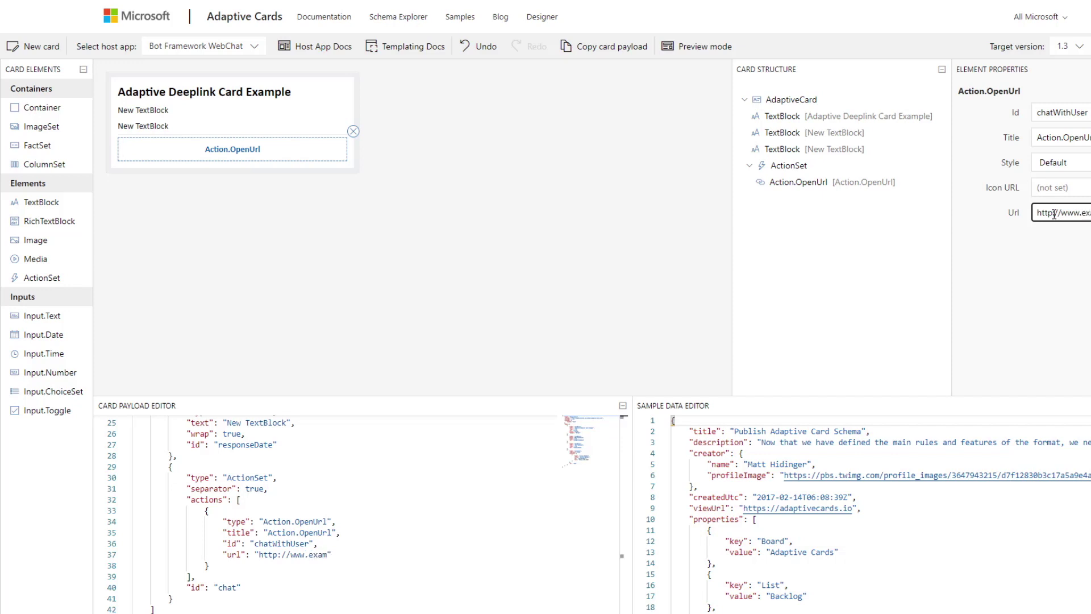
pyautogui.write('ple.com')
pyautogui.click(598, 232)
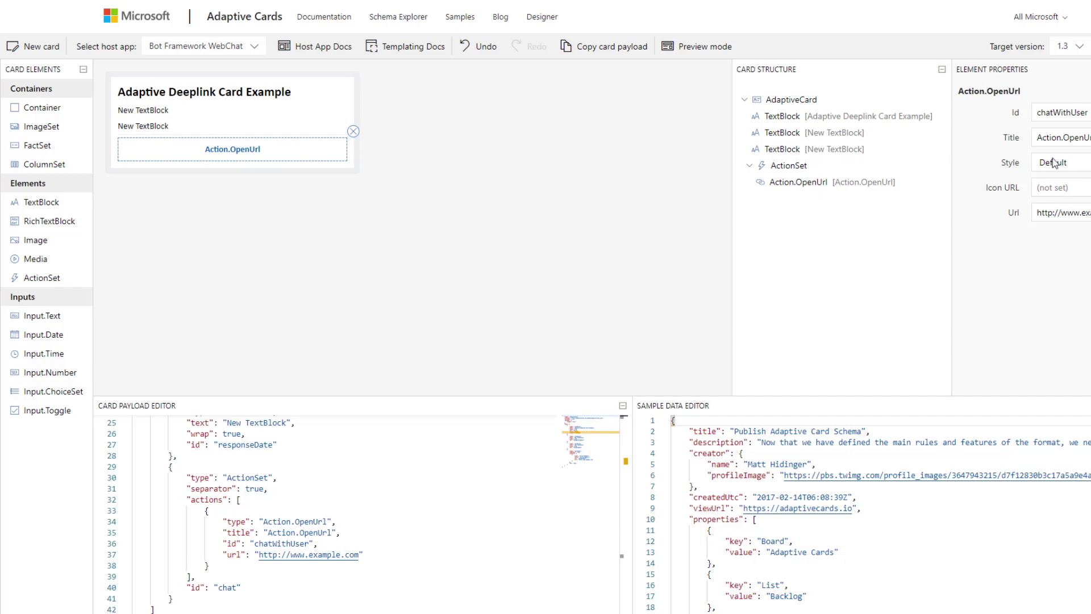
# Set the Title of the Action.OpenUrl action to "Chat with NAME".
pyautogui.moveTo(1088, 137); pyautogui.dragTo(1036, 137)
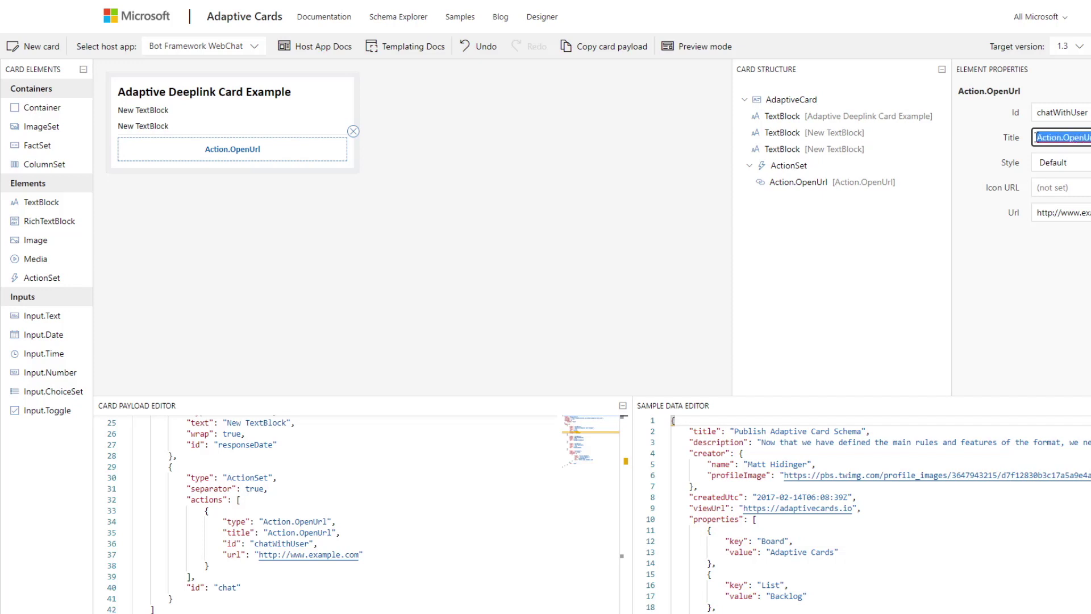
pyautogui.write('Chat ')
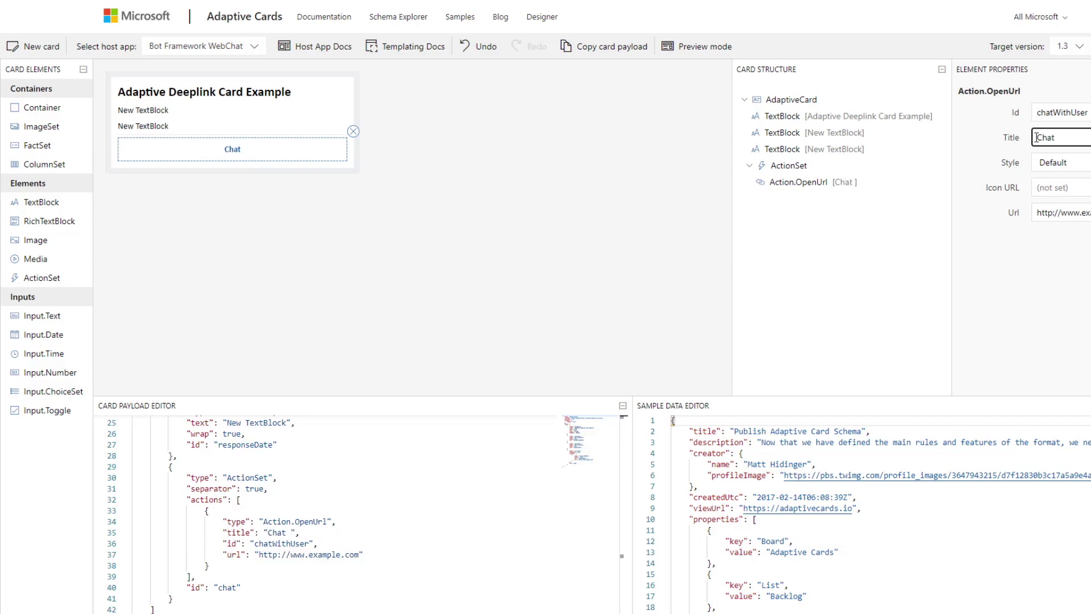
pyautogui.write('with N')
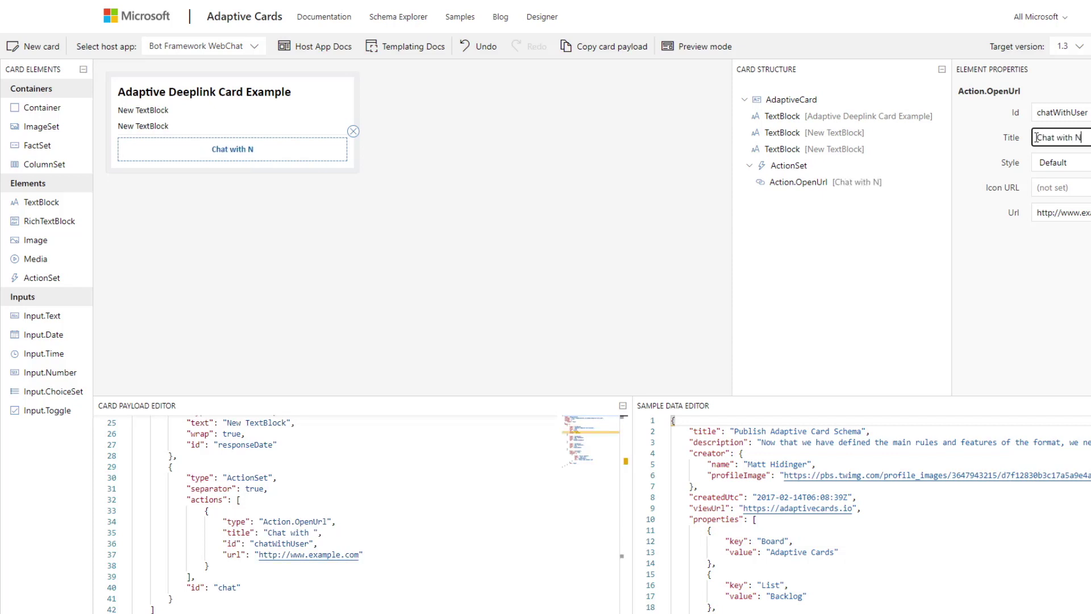
pyautogui.write('AME')
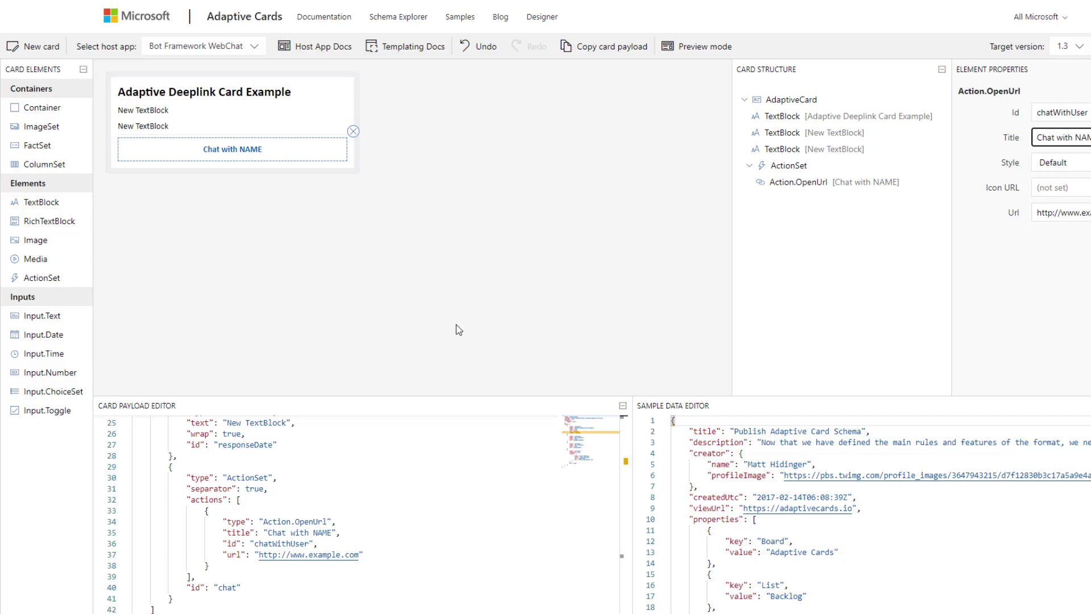
# Check the end of the card payload and set the card's target version to 1.2.
pyautogui.click(438, 517)
pyautogui.scroll(-5, 429, 519)
pyautogui.scroll(2, 429, 518)
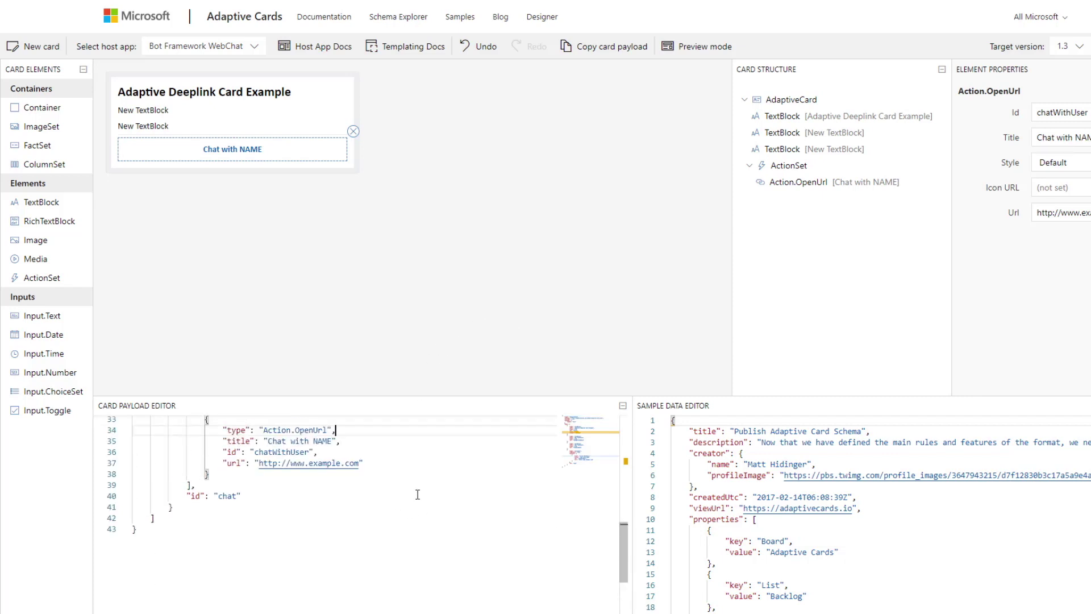
pyautogui.click(1078, 48)
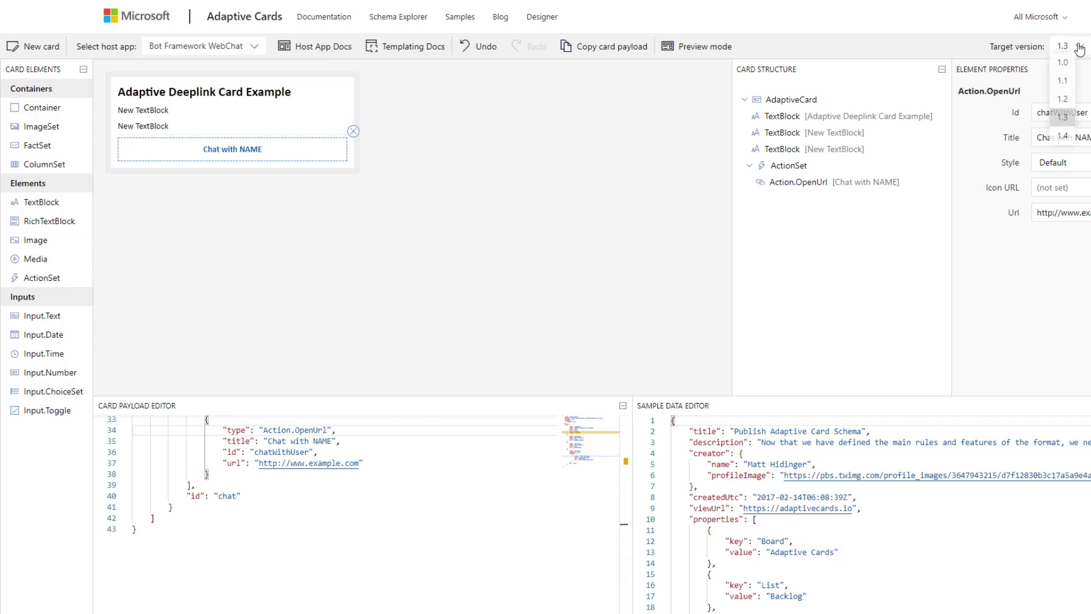
pyautogui.click(1061, 100)
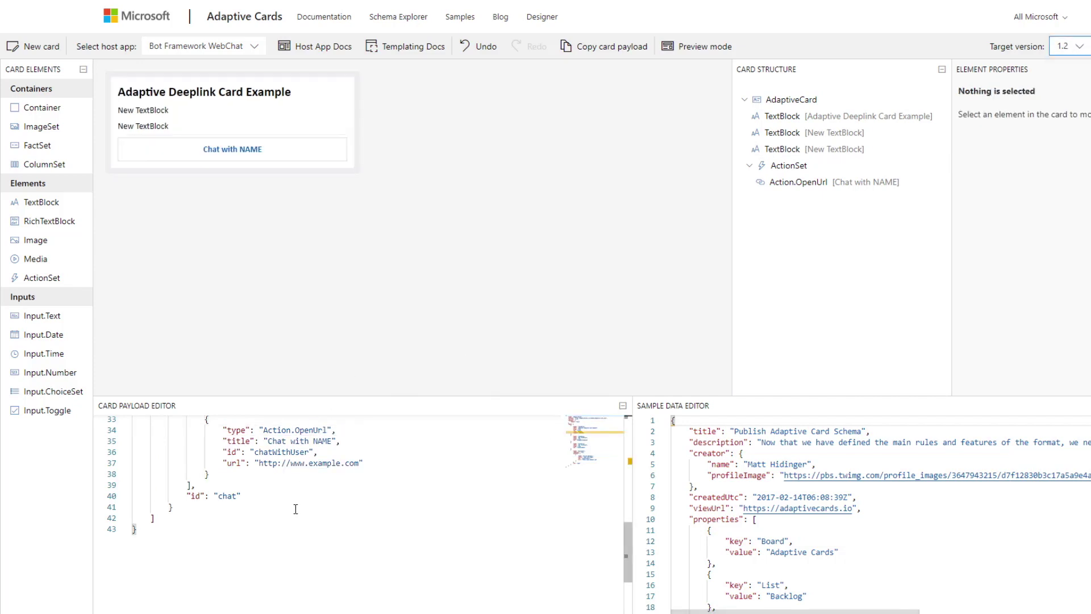
# Check the msTeams width block near the start of the card payload, and select the entire payload.
pyautogui.scroll(10, 298, 500)
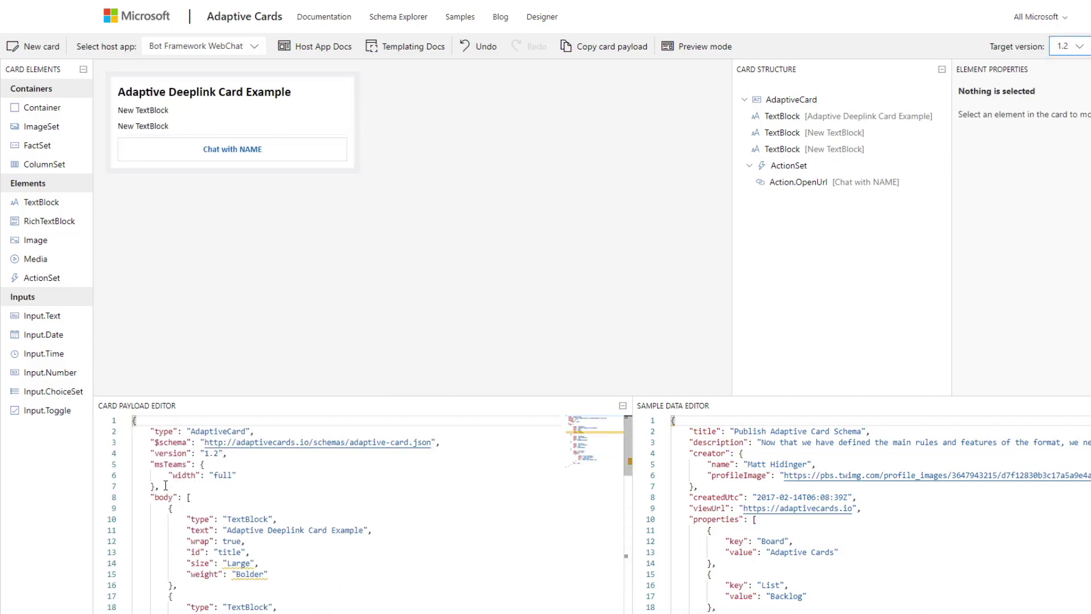
pyautogui.moveTo(150, 464); pyautogui.dragTo(154, 486)
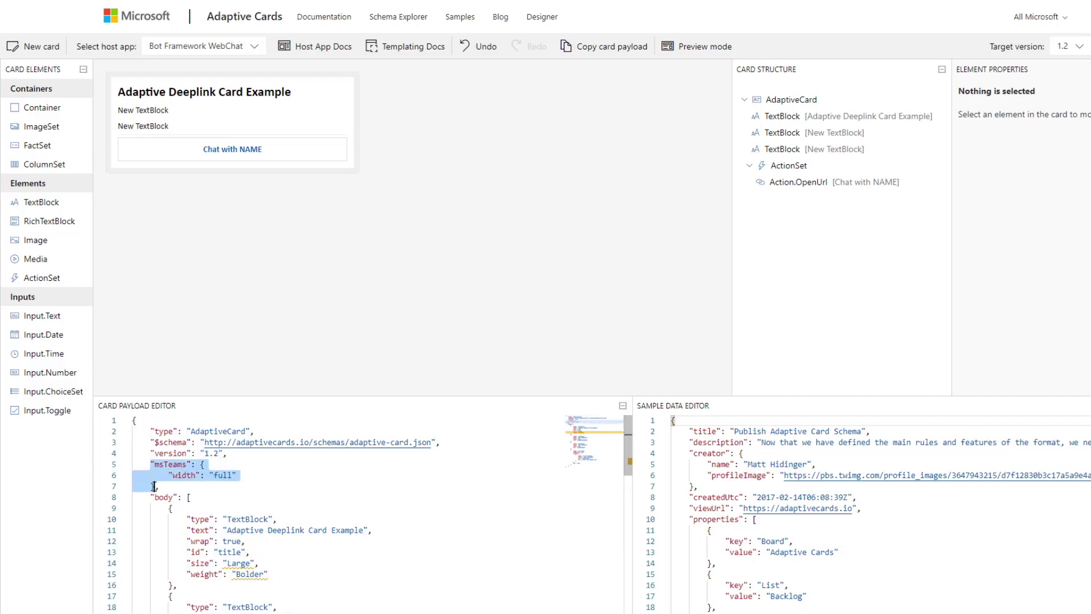
pyautogui.click(337, 485)
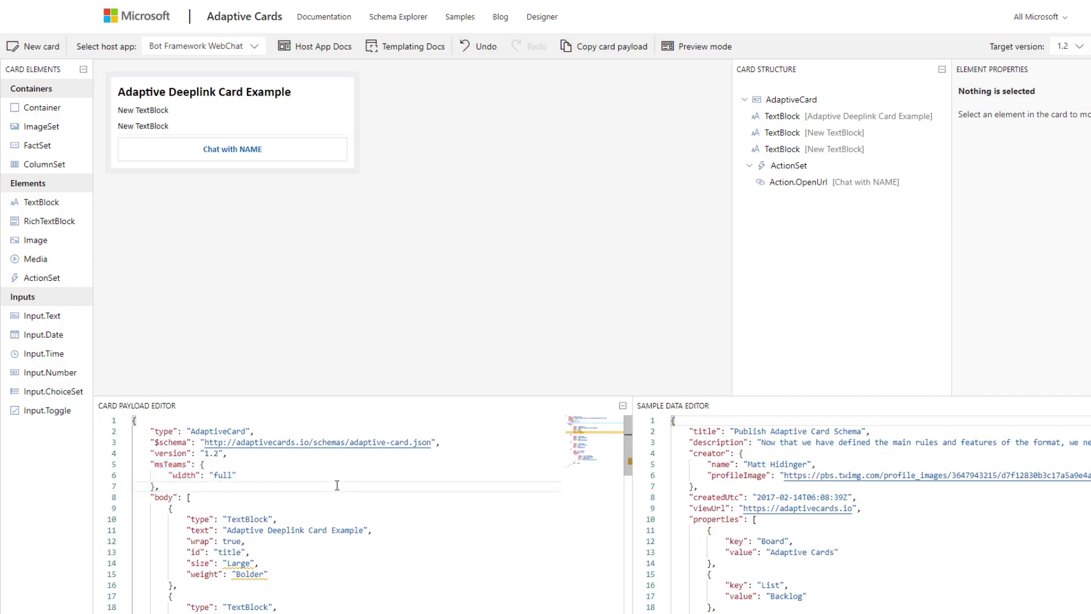
pyautogui.hotkey('ctrl', 'a')
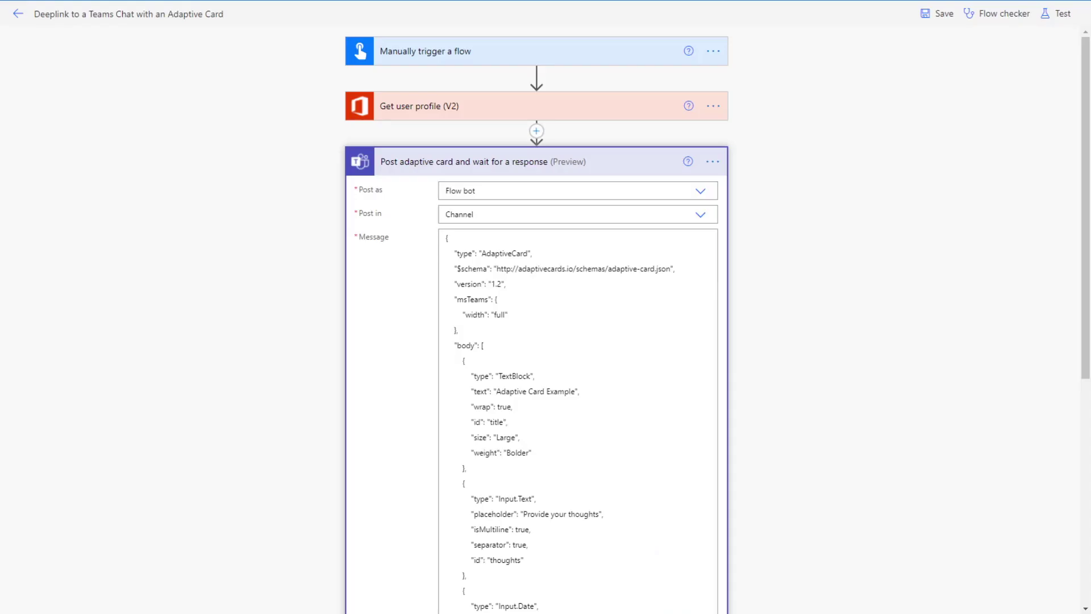
# Switch to the Power Automate flow, review the existing Post adaptive card and wait for a response action, and collapse it.
pyautogui.click(253, 157)
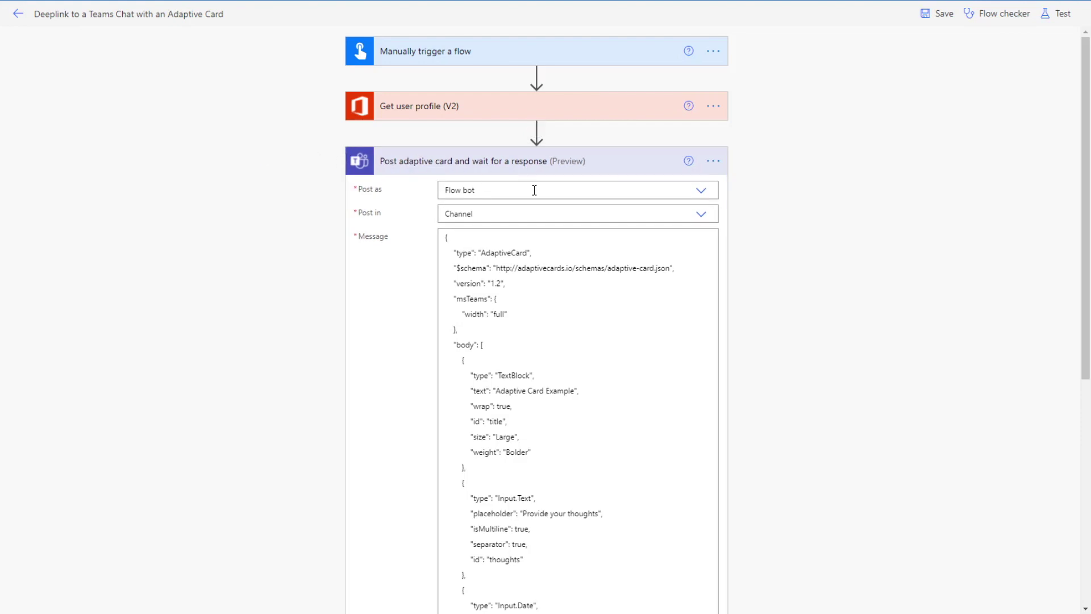
pyautogui.scroll(-1, 537, 289)
pyautogui.scroll(-6, 533, 290)
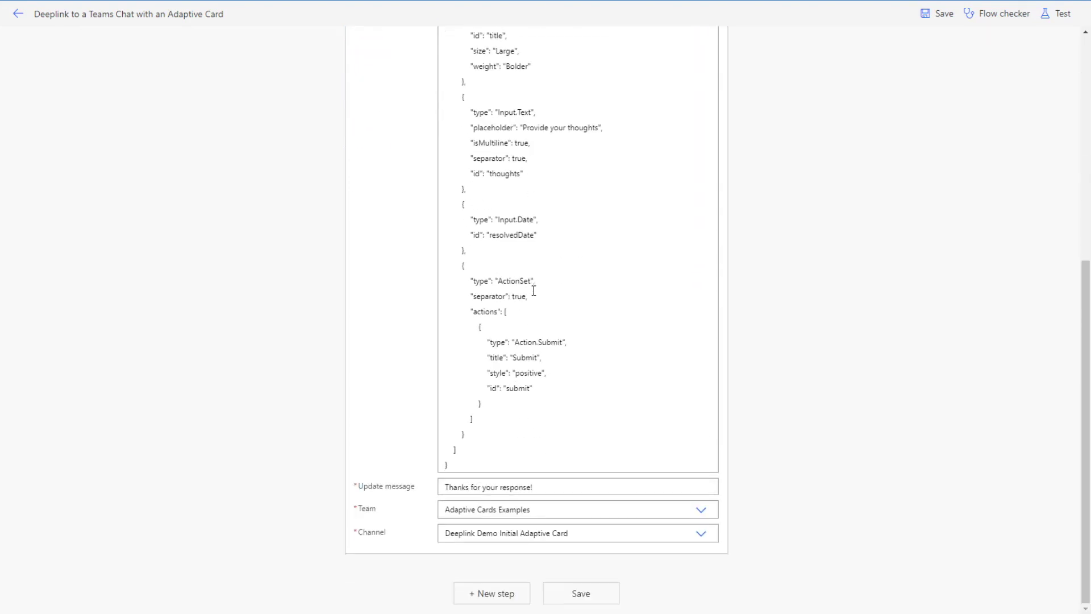
pyautogui.scroll(7, 531, 287)
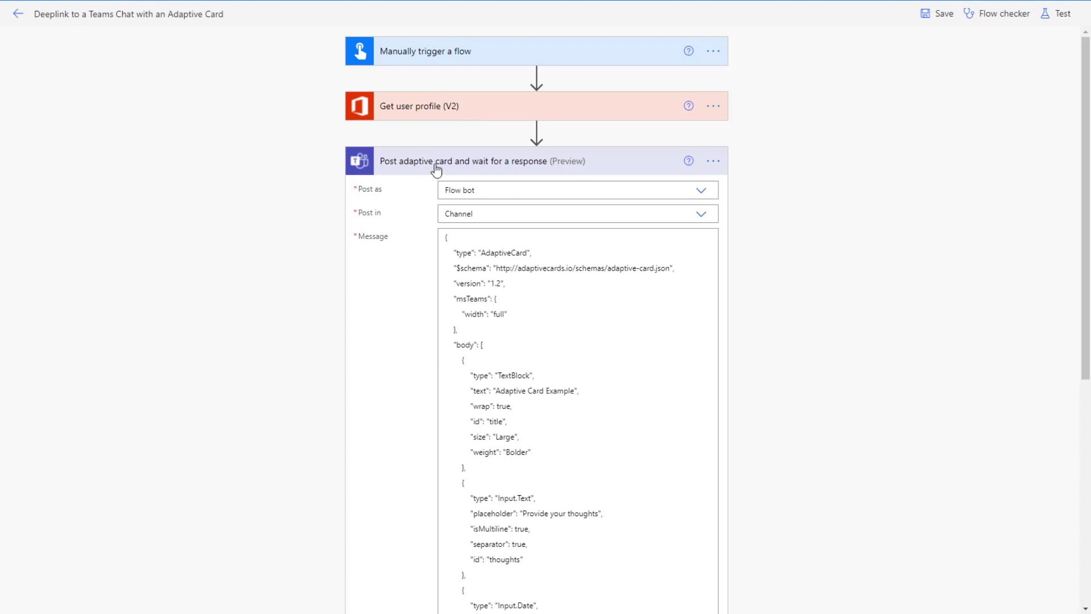
pyautogui.click(524, 167)
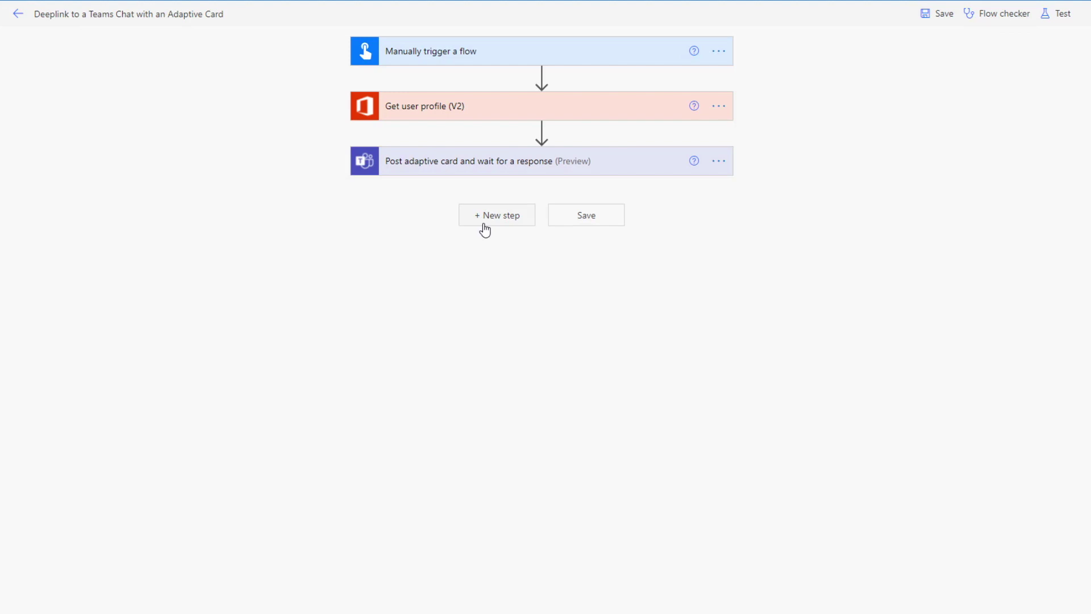
# Add a second "Post adaptive card and wait for a response" Microsoft Teams action at the end of the flow.
pyautogui.click(489, 222)
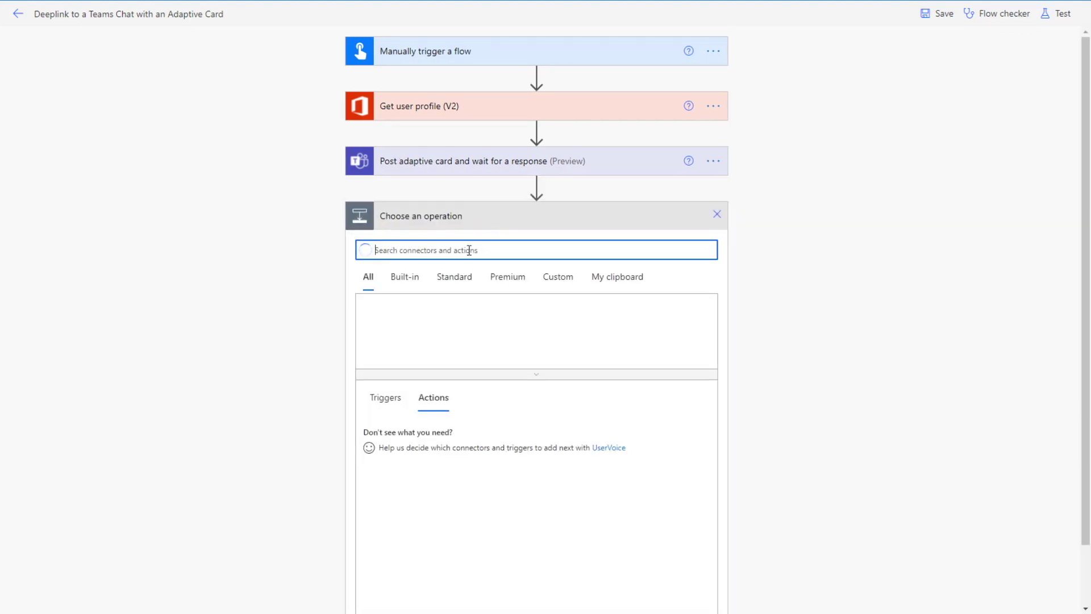
pyautogui.write('post adaptive')
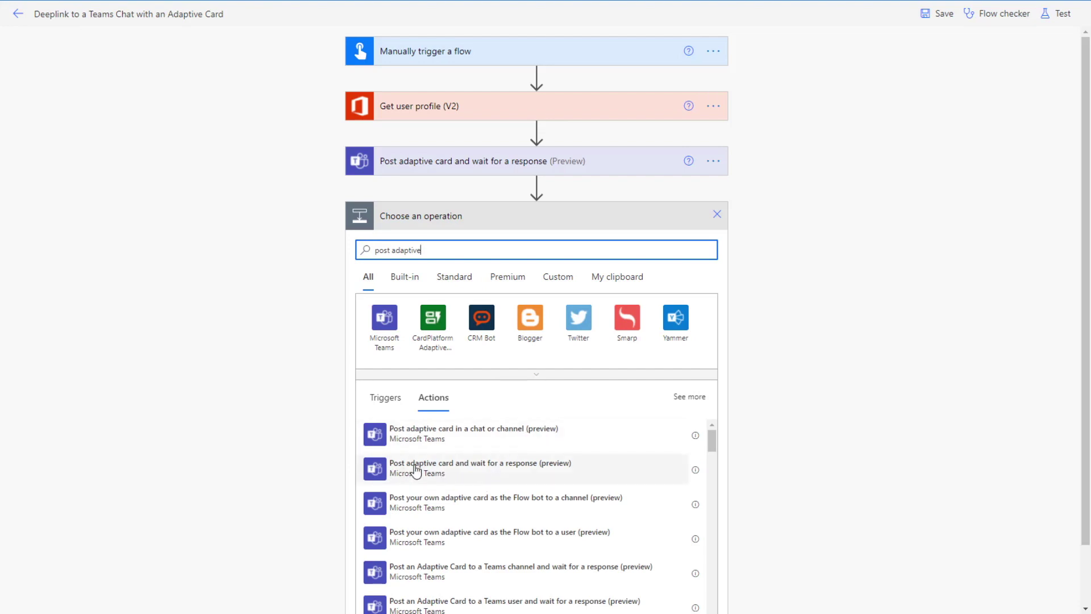
pyautogui.click(512, 473)
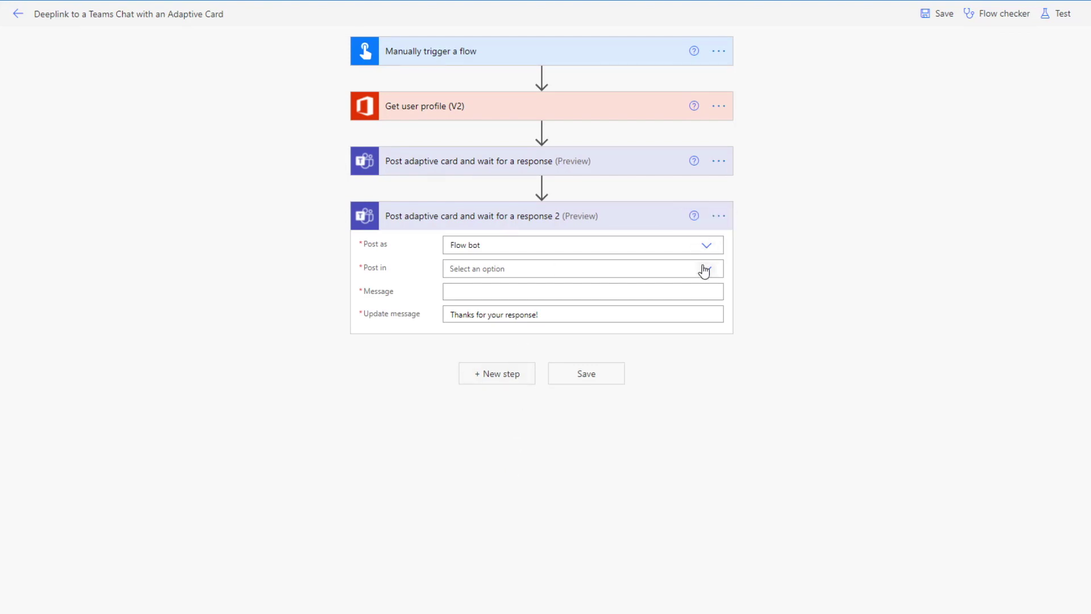
# Set the new action to post in Channel, with team Adaptive Cards Examples and channel Deeplink Demo Feedback Adaptive Card.
pyautogui.click(707, 271)
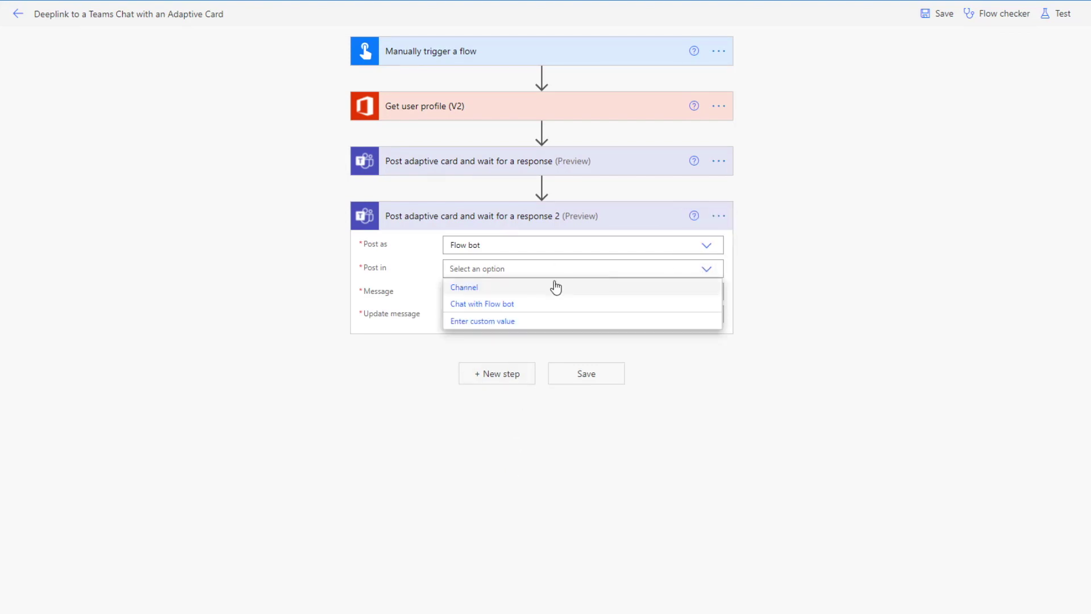
pyautogui.click(502, 288)
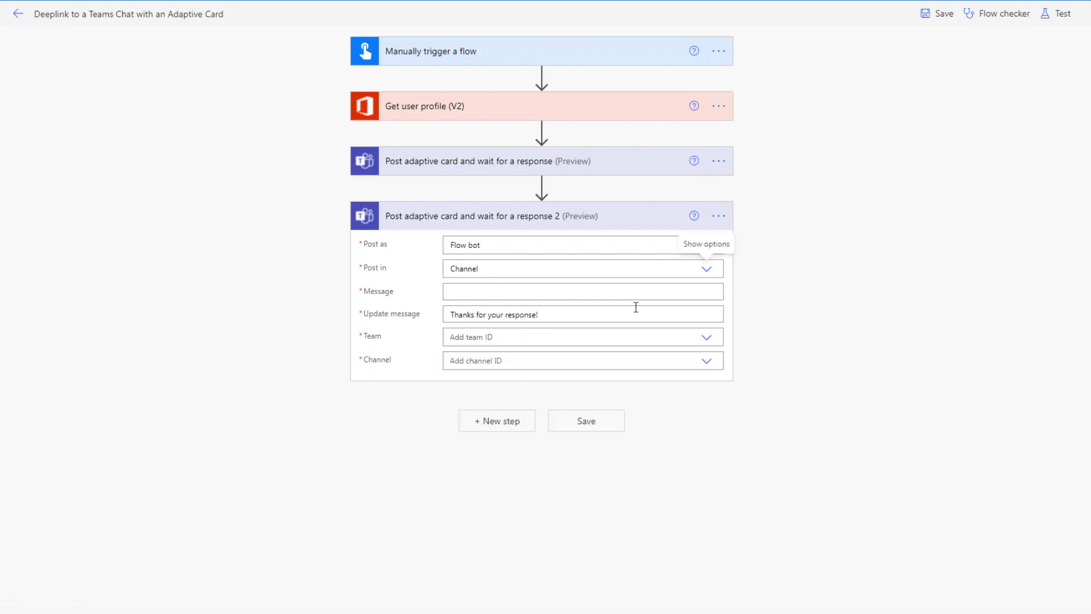
pyautogui.click(507, 336)
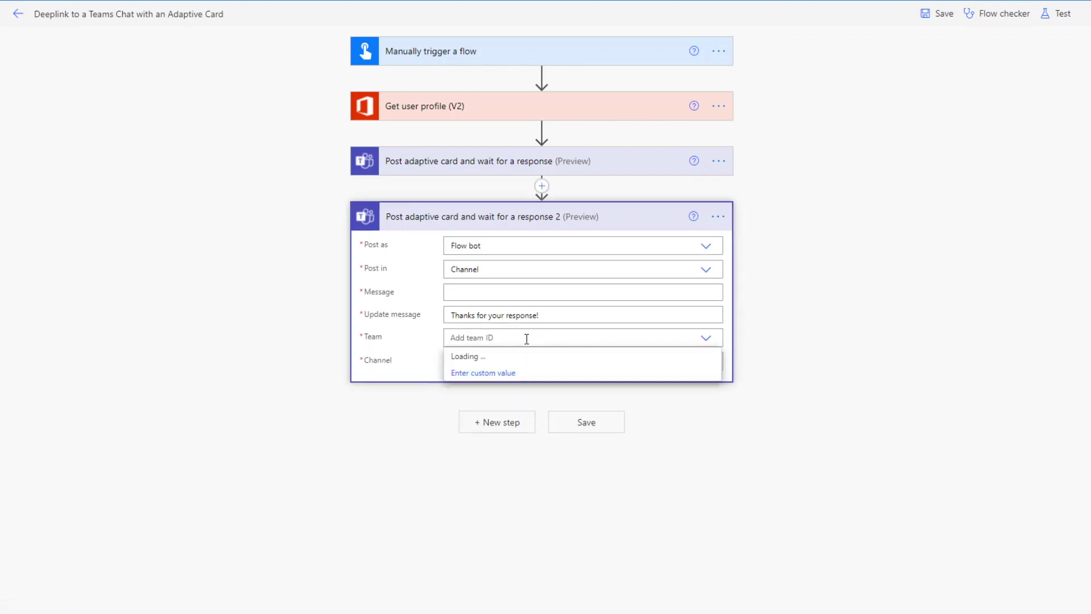
pyautogui.click(514, 358)
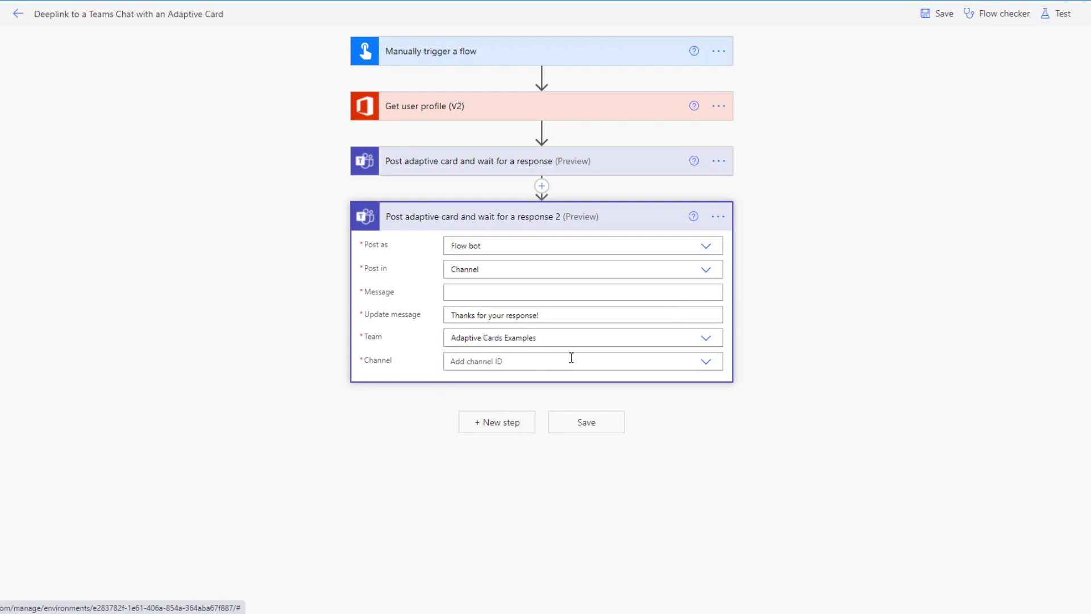
pyautogui.click(707, 364)
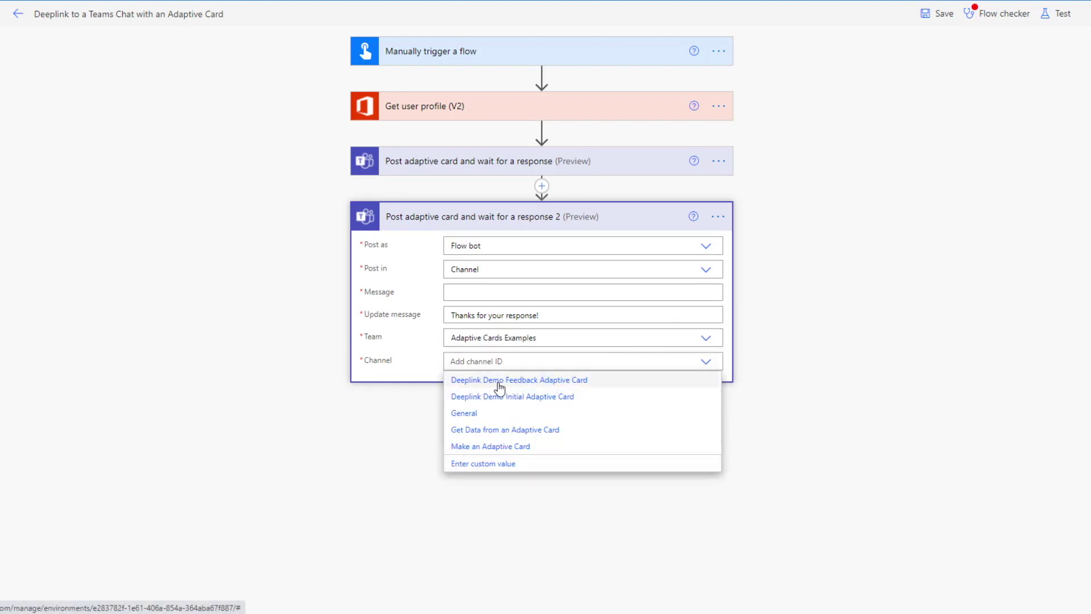
pyautogui.click(544, 386)
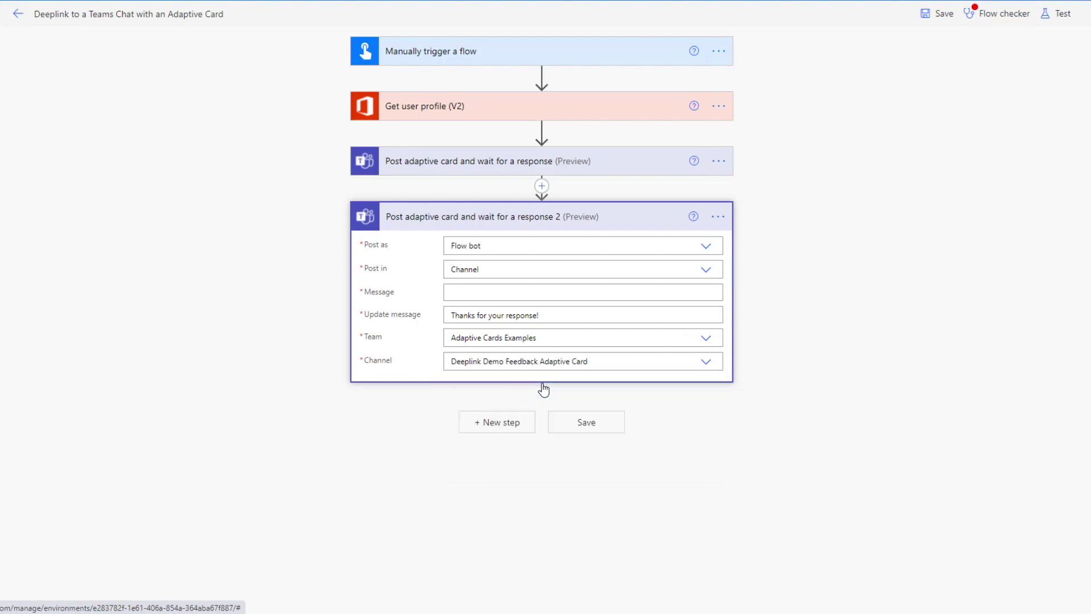
# Review which channel the first adaptive card action posts to, and collapse that action again.
pyautogui.click(583, 161)
pyautogui.scroll(-10, 509, 301)
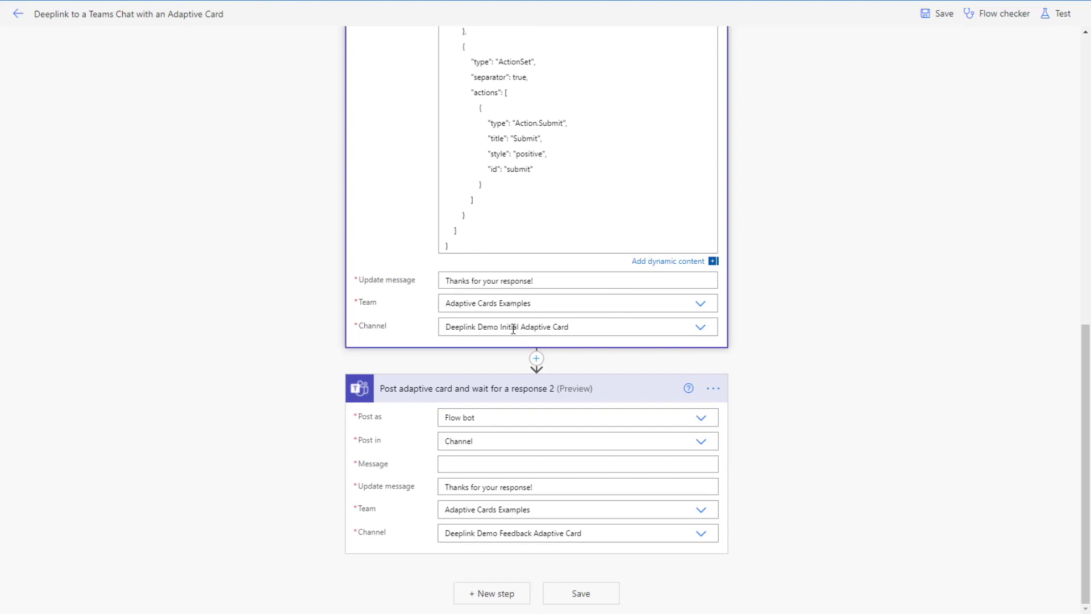
pyautogui.click(587, 343)
pyautogui.scroll(3, 595, 205)
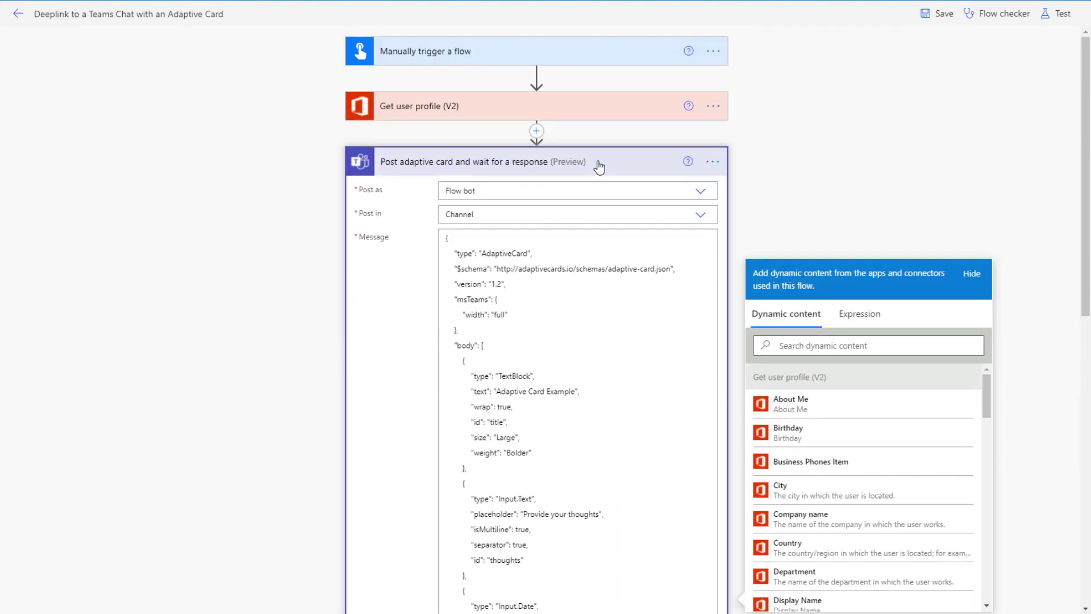
pyautogui.click(598, 164)
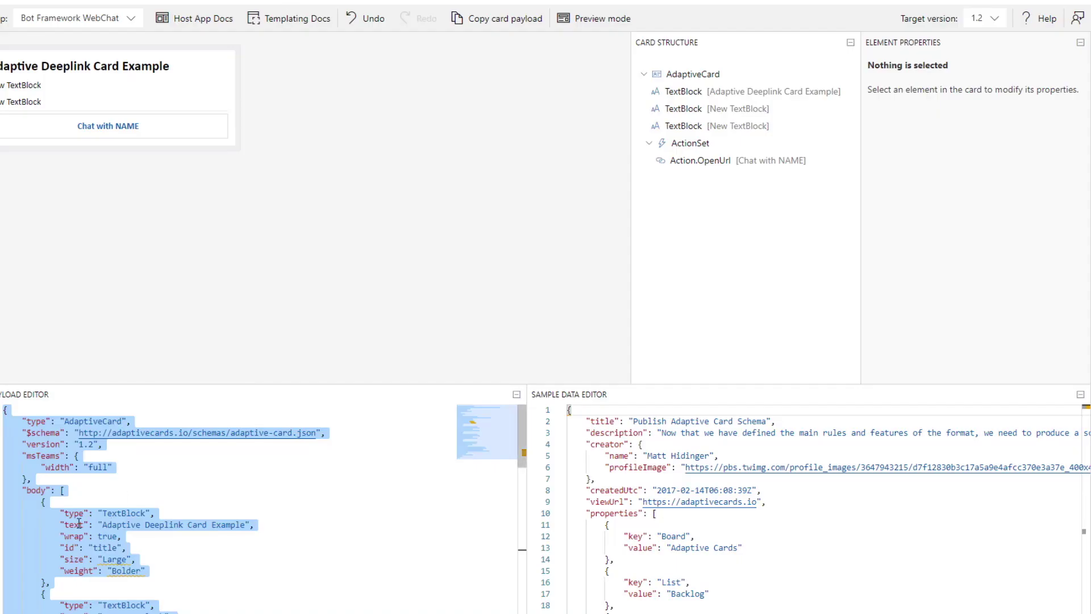
# Copy the selected card payload JSON from the card designer and paste it into the second adaptive card action's Message in the flow.
pyautogui.rightClick(78, 405)
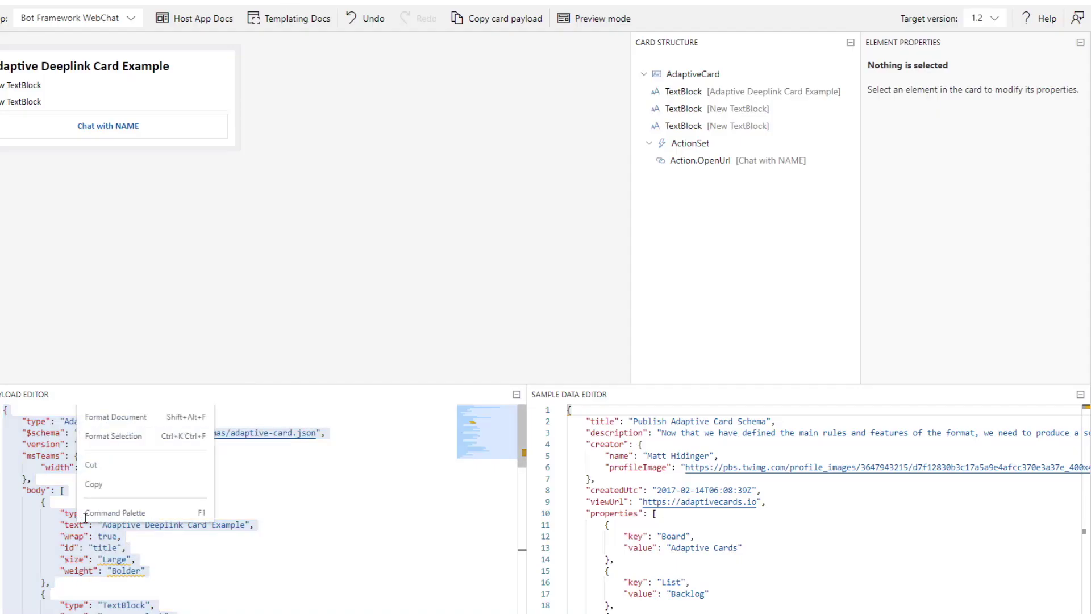
pyautogui.click(94, 484)
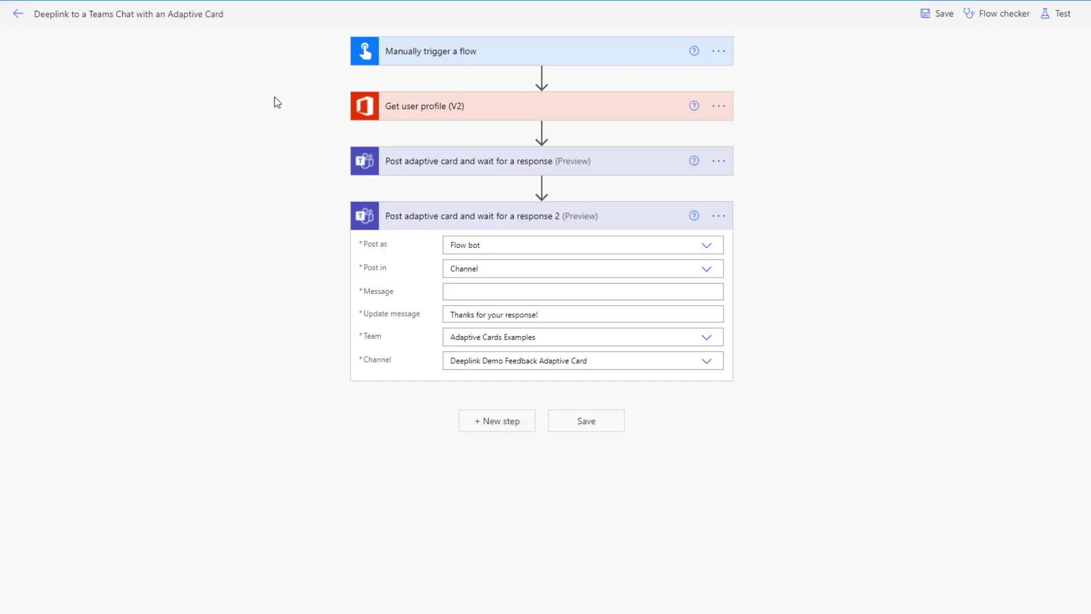
pyautogui.click(496, 291)
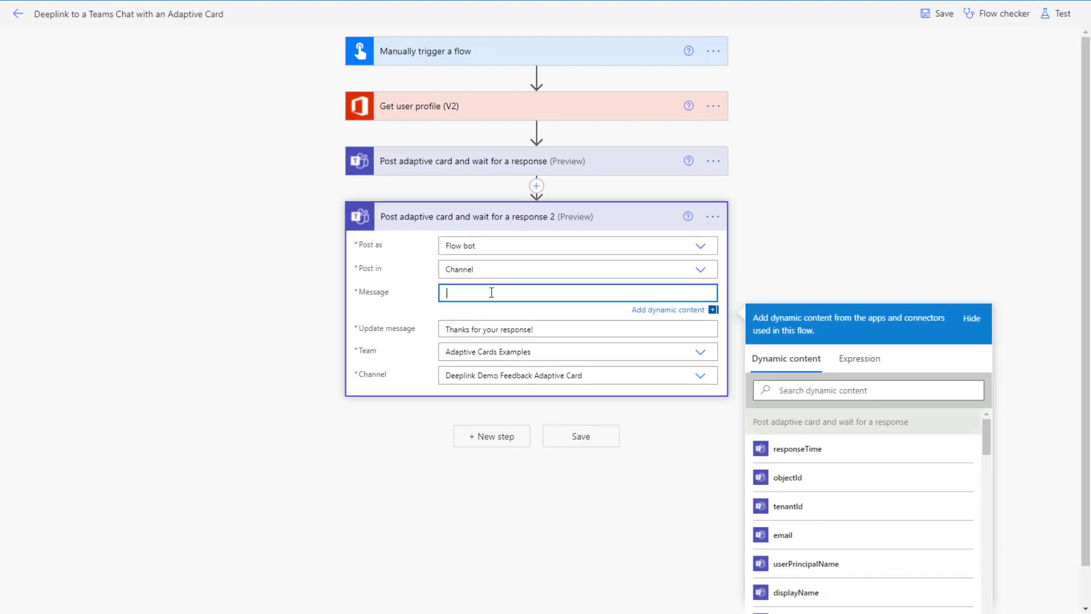
pyautogui.hotkey('ctrl', 'v')
# Review the pasted card JSON, checking the text blocks and the OpenUrl action that still hold placeholder values.
pyautogui.scroll(-2, 528, 265)
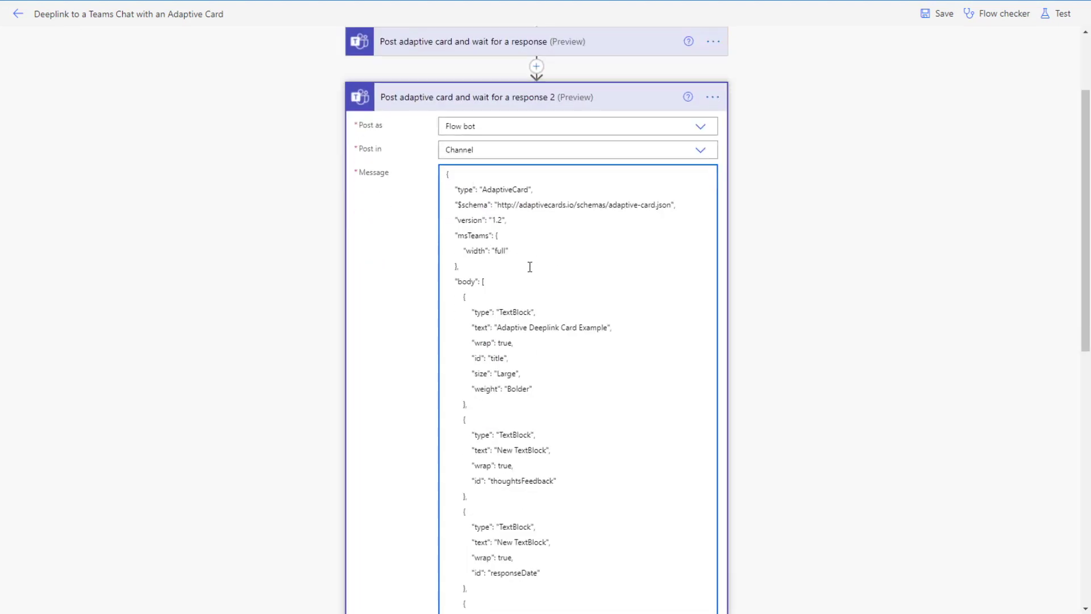
pyautogui.scroll(-5, 558, 397)
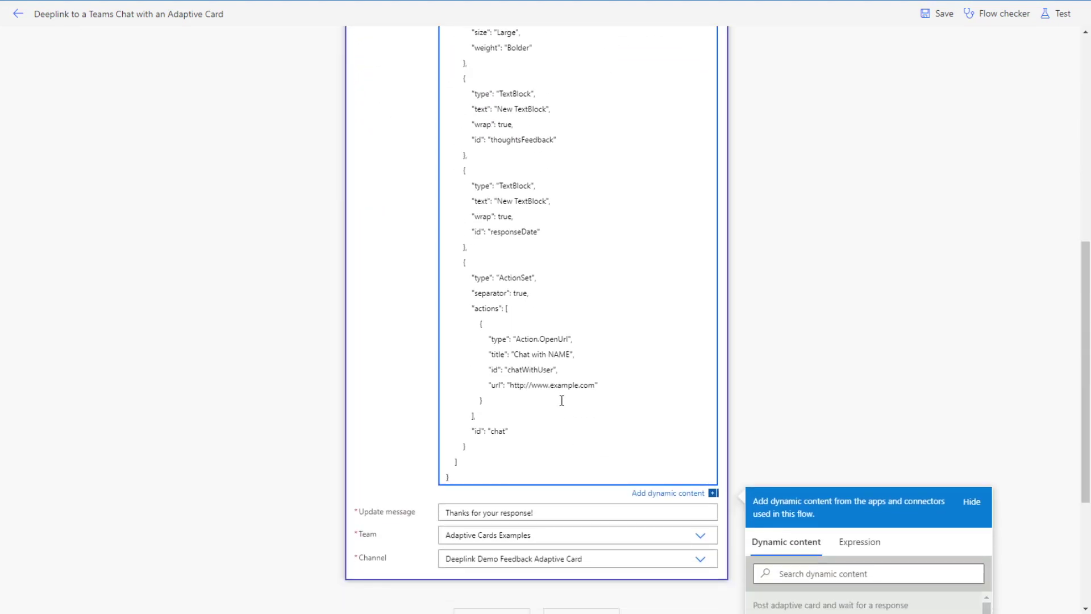
pyautogui.scroll(7, 560, 401)
pyautogui.scroll(1, 561, 401)
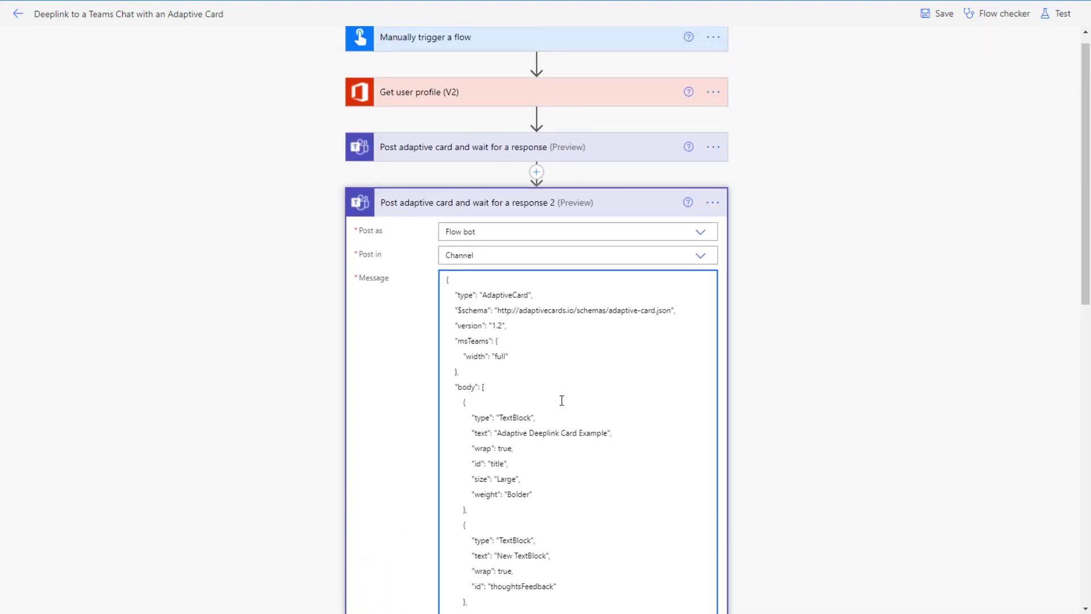
pyautogui.scroll(-2, 560, 399)
pyautogui.scroll(-1, 572, 326)
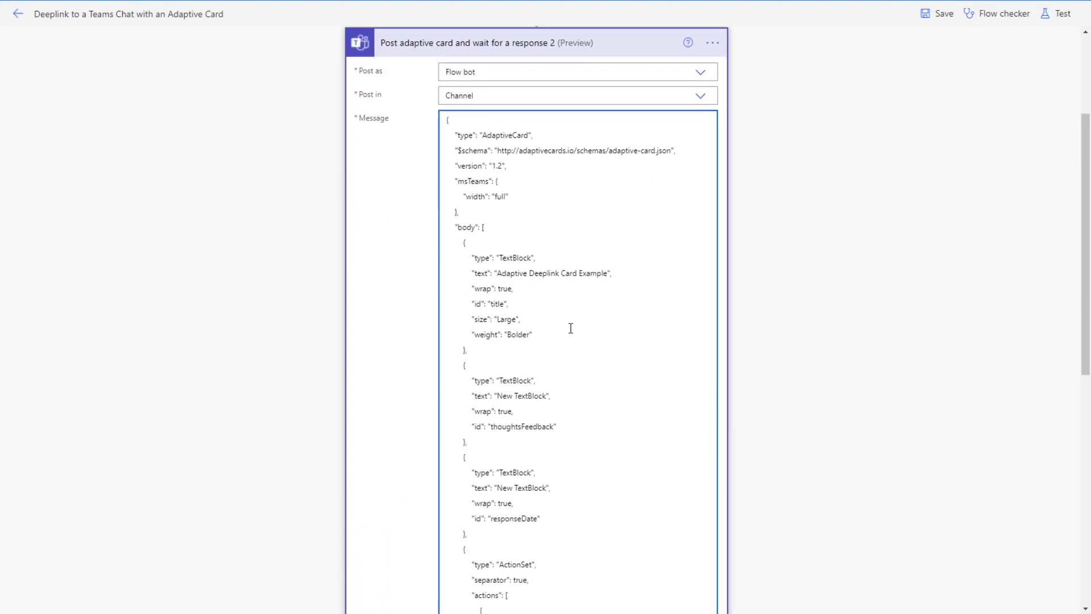
pyautogui.scroll(1, 527, 389)
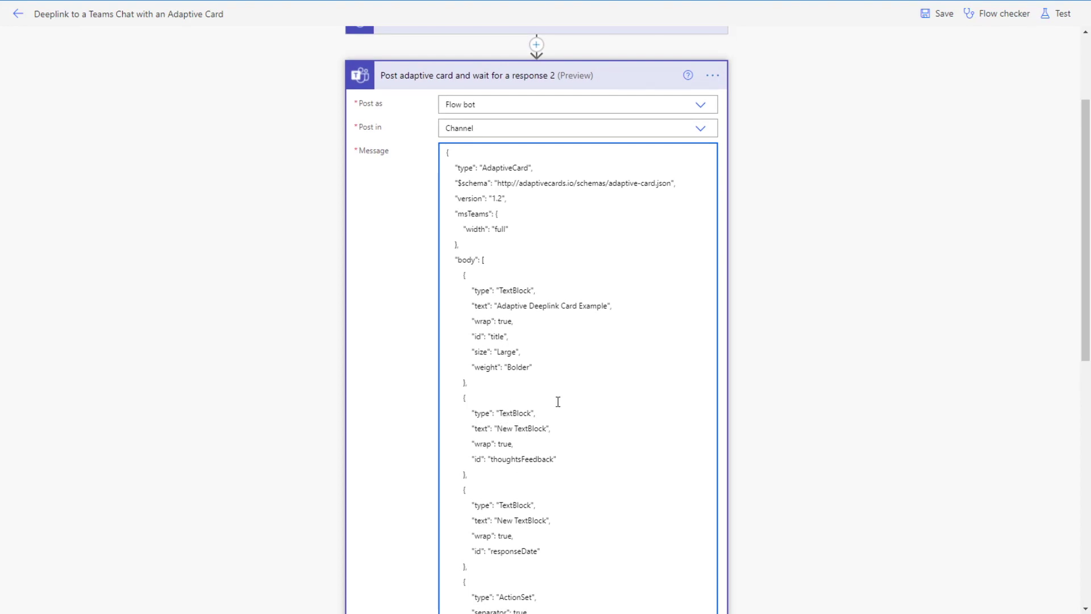
pyautogui.scroll(-3, 544, 441)
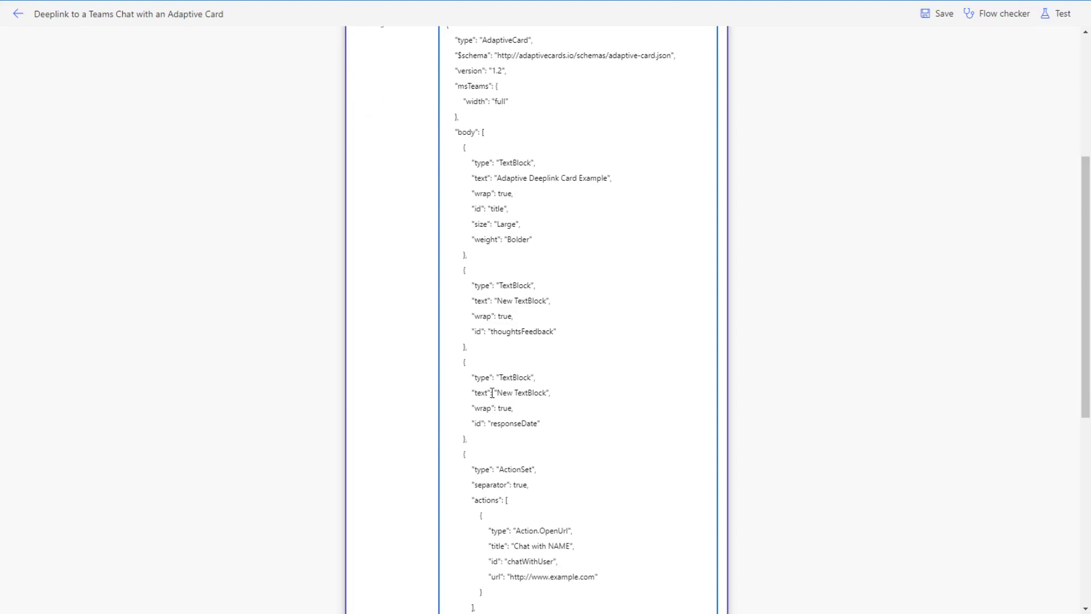
pyautogui.scroll(2, 516, 428)
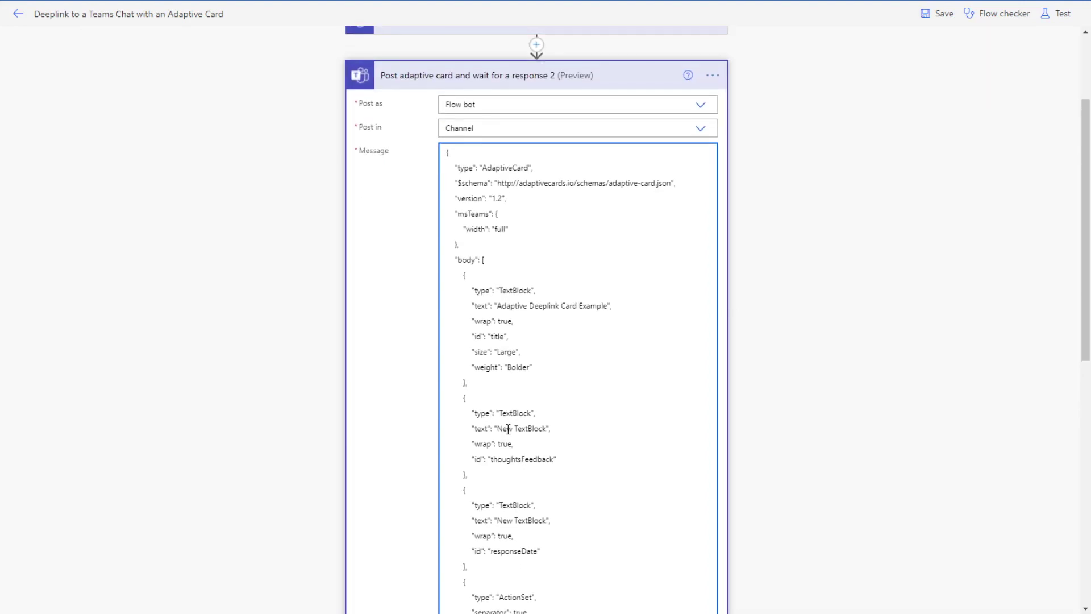
# Replace the placeholder text of the thoughtsFeedback TextBlock with the thoughts dynamic content from the first adaptive card response.
pyautogui.moveTo(497, 428); pyautogui.dragTo(547, 427)
pyautogui.press('BackSpace')
pyautogui.scroll(-9, 691, 409)
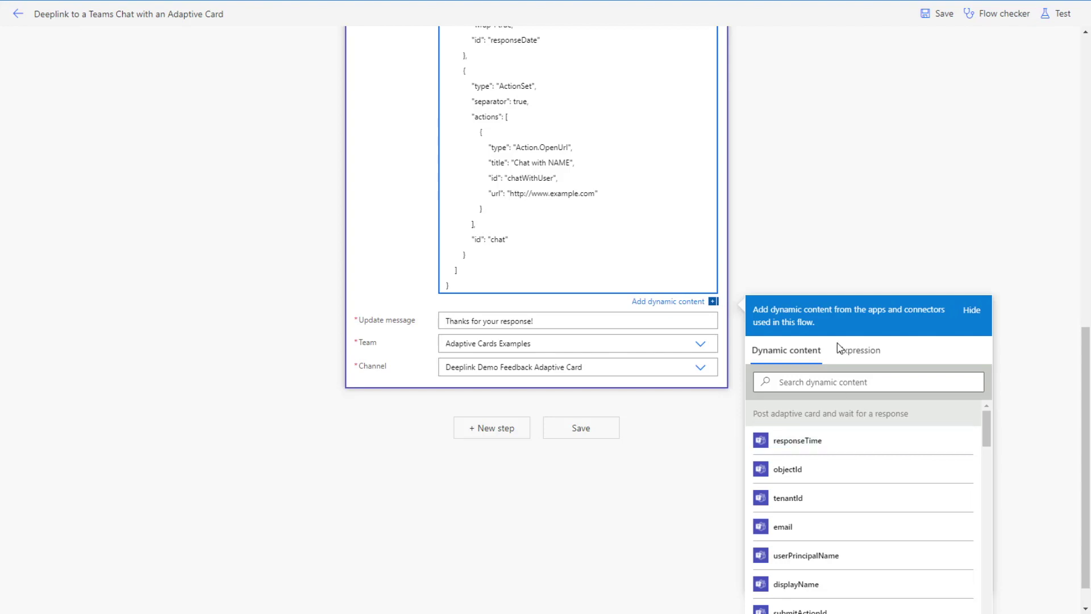
pyautogui.scroll(15, 806, 282)
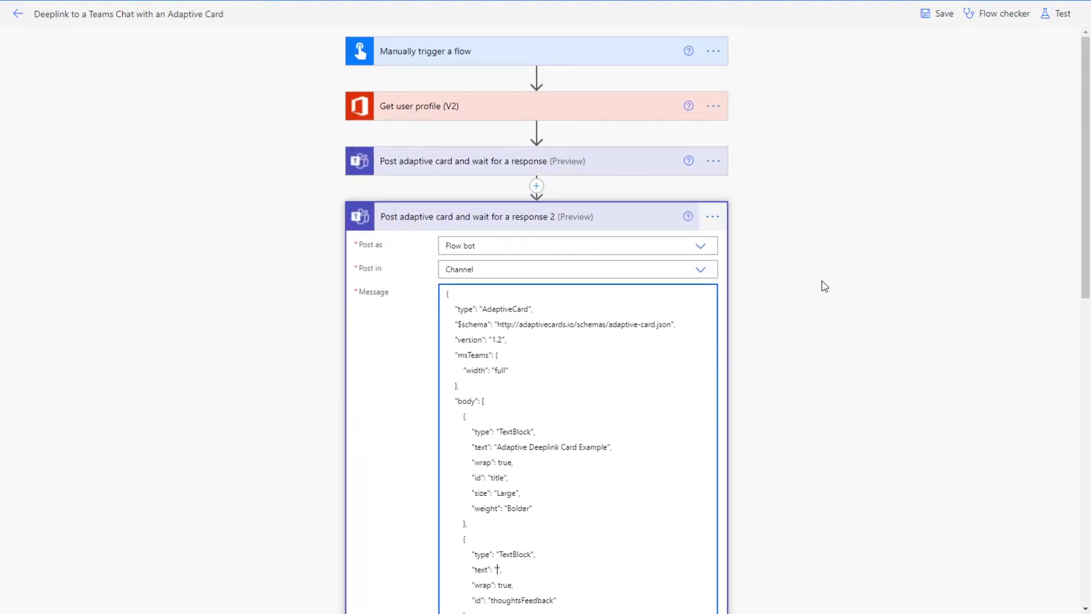
pyautogui.scroll(-15, 824, 286)
pyautogui.scroll(-5, 845, 392)
pyautogui.scroll(3, 823, 409)
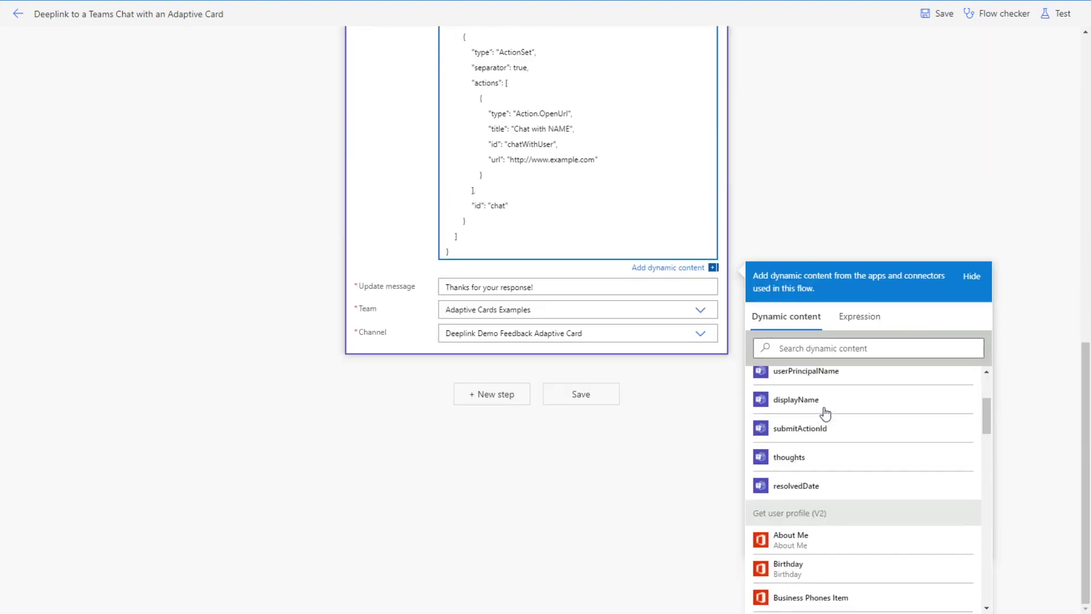
pyautogui.scroll(3, 825, 414)
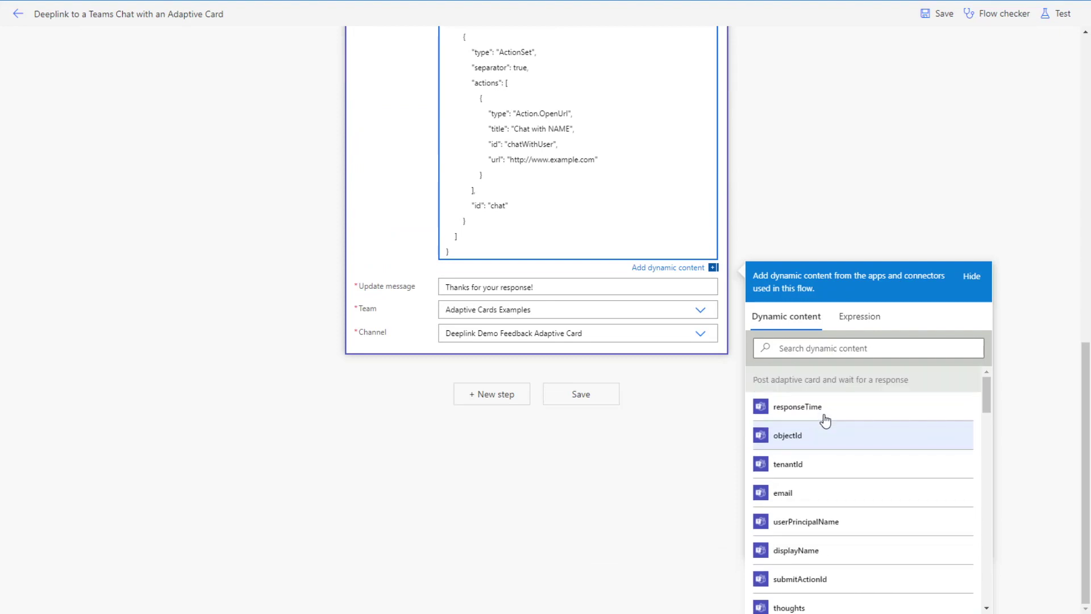
pyautogui.click(805, 610)
# Clear the responseDate TextBlock's placeholder text and start a concat expression with 'Date provided: ' as its first argument.
pyautogui.scroll(5, 603, 443)
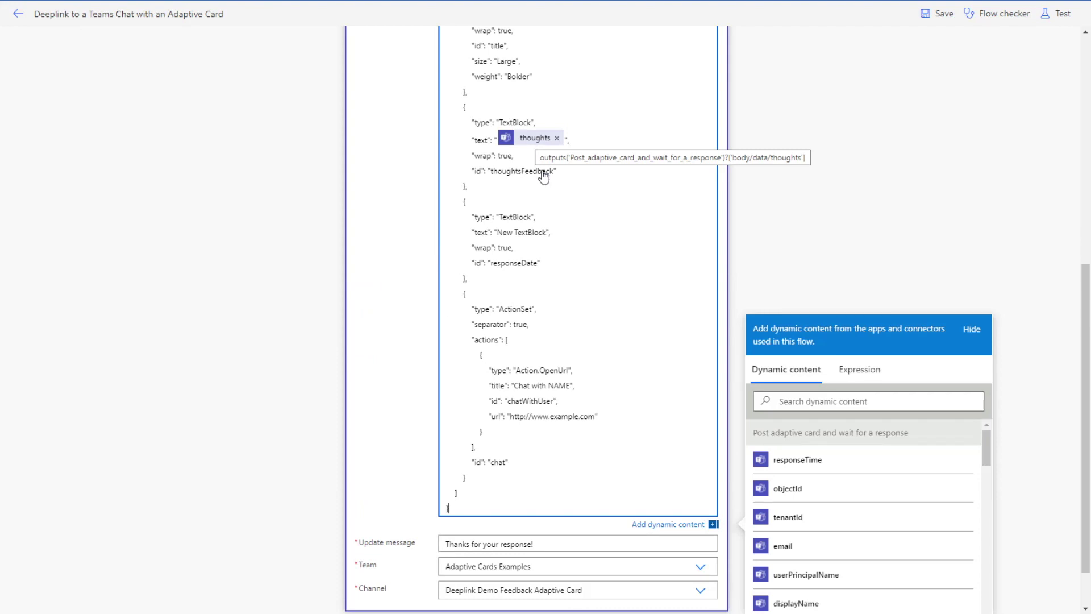
pyautogui.moveTo(498, 231); pyautogui.dragTo(546, 232)
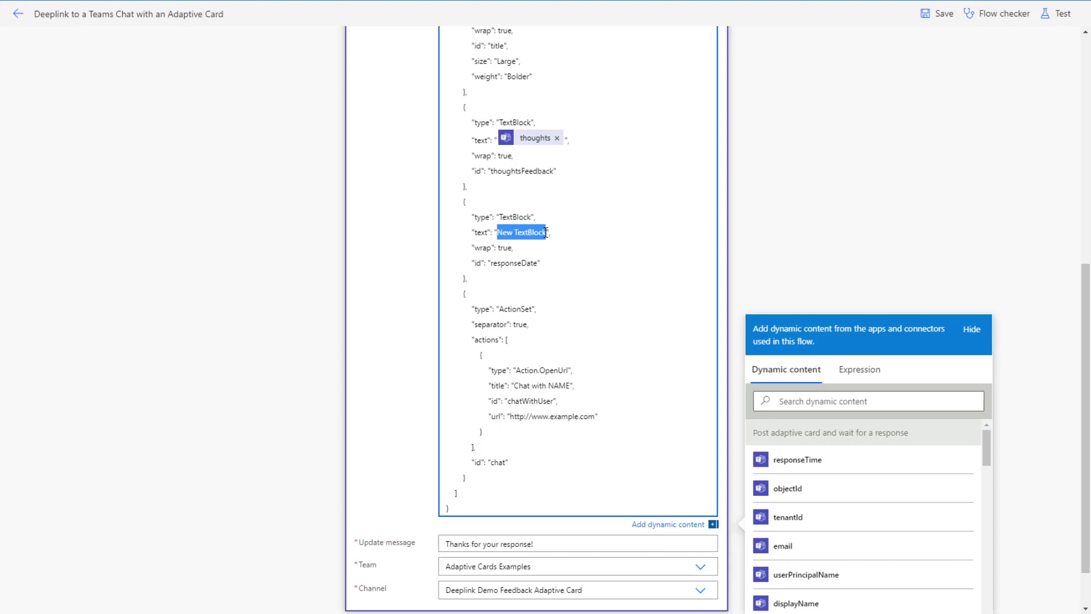
pyautogui.press('BackSpace')
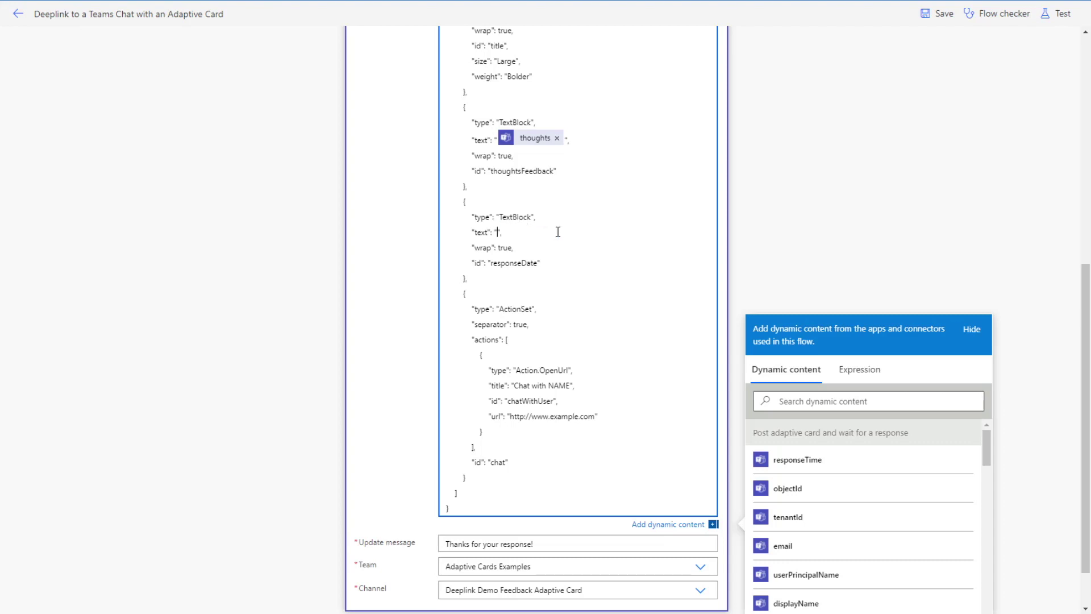
pyautogui.click(858, 372)
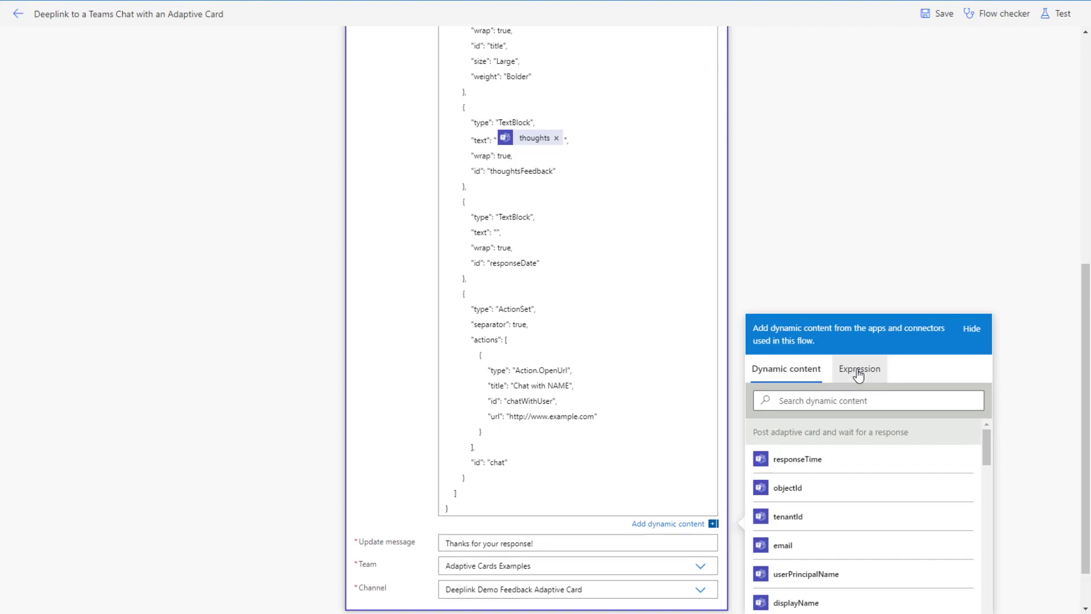
pyautogui.write('concat(')
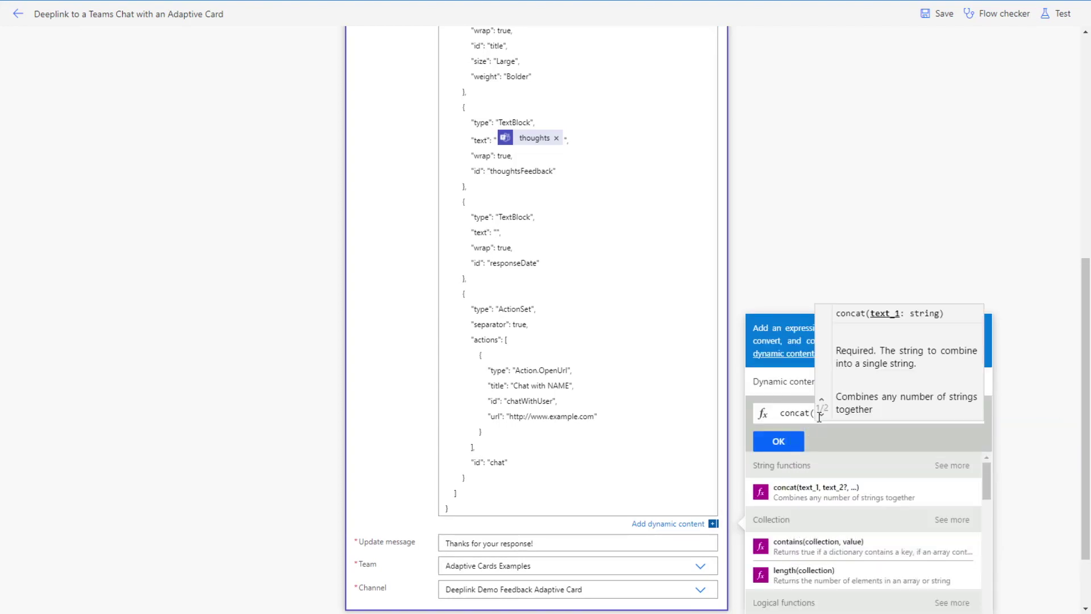
pyautogui.write("'")
pyautogui.write('Date reso')
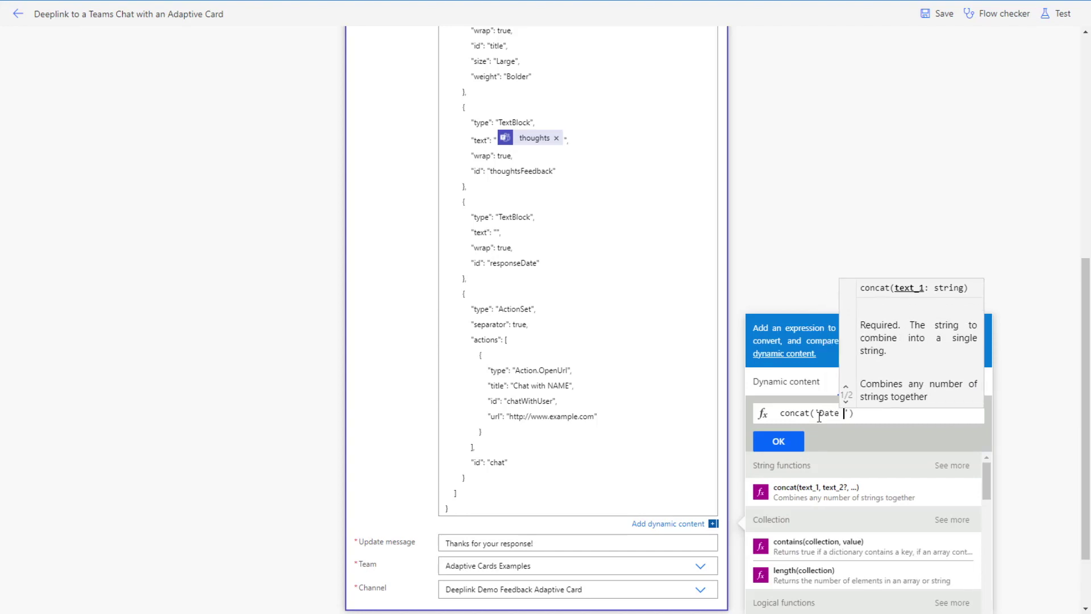
pyautogui.write('lved')
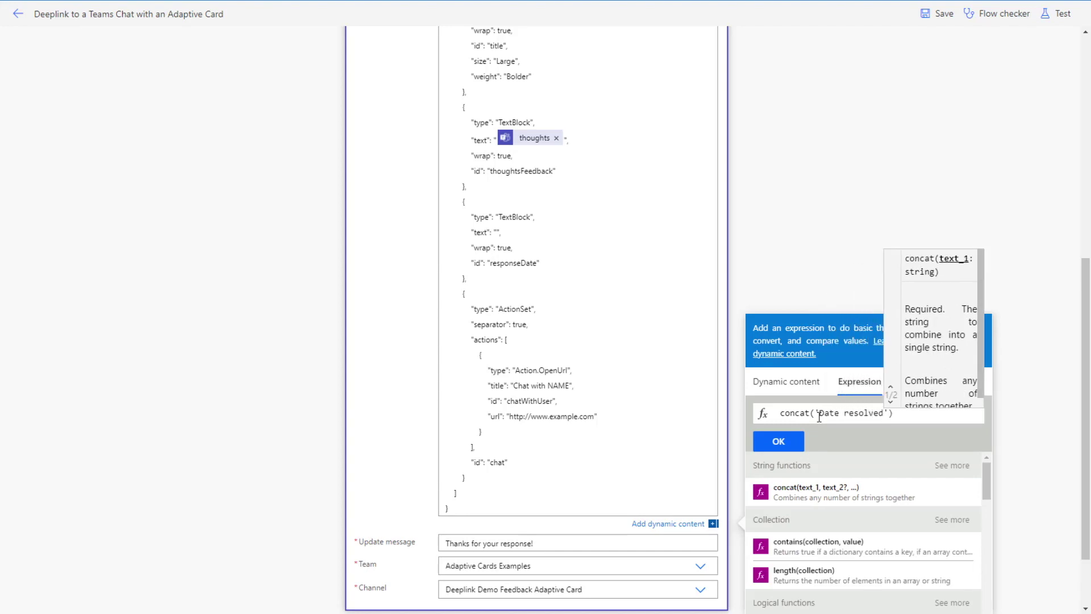
pyautogui.press('BackSpace')
pyautogui.press('BackSpace')
pyautogui.press('BackSpace')
pyautogui.press('BackSpace')
pyautogui.press('BackSpace')
pyautogui.press('BackSpace')
pyautogui.press('BackSpace')
pyautogui.press('BackSpace')
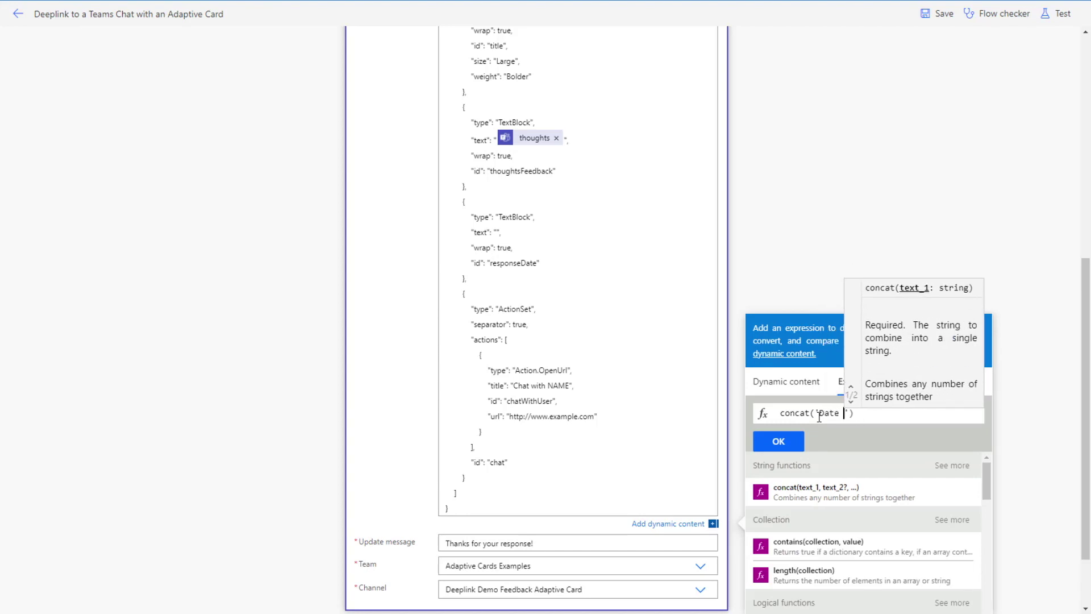
pyautogui.write('provided:')
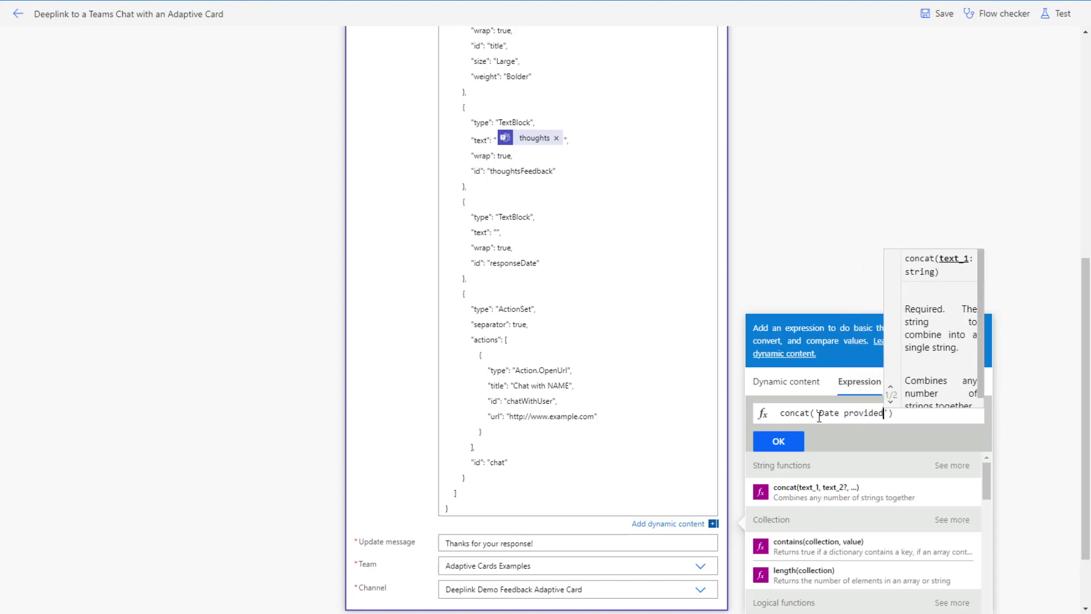
pyautogui.press('Right')
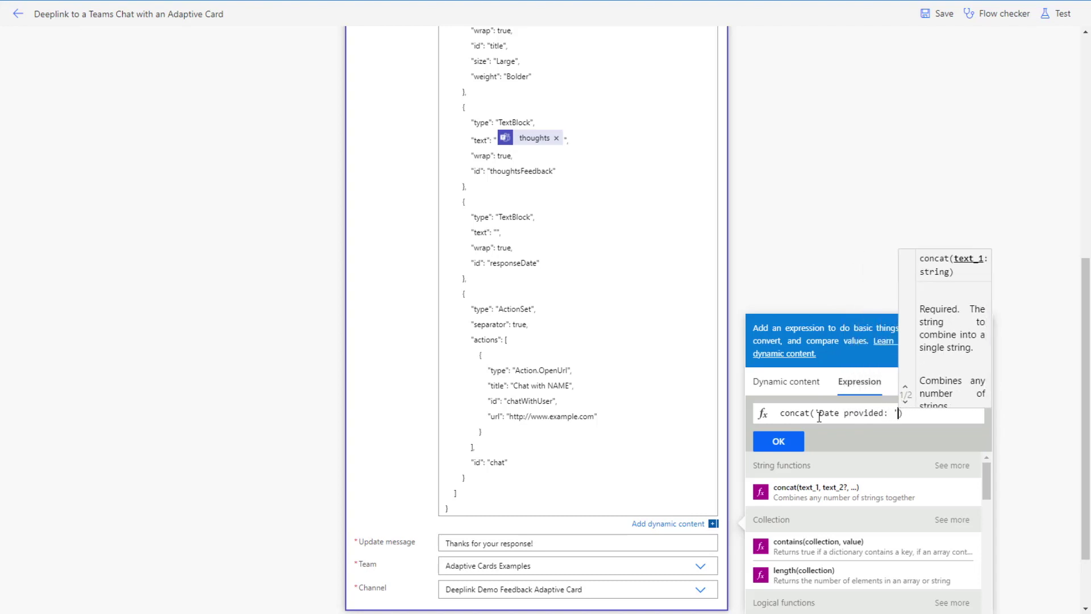
pyautogui.write(',')
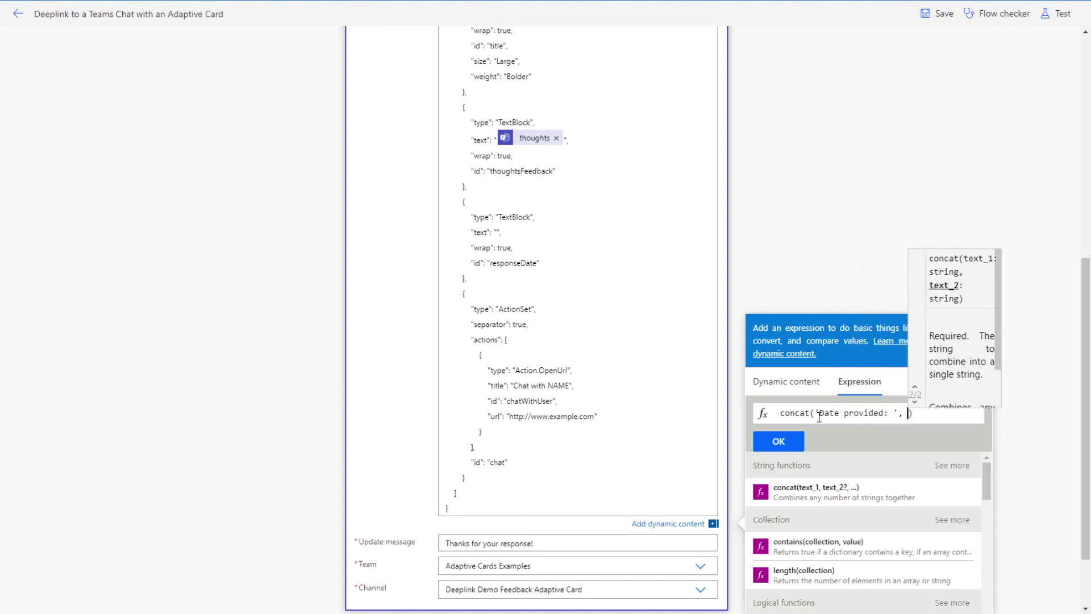
# Add the resolvedDate dynamic content as the concat expression's second argument and insert the expression into the responseDate text.
pyautogui.click(787, 381)
pyautogui.scroll(-2, 829, 506)
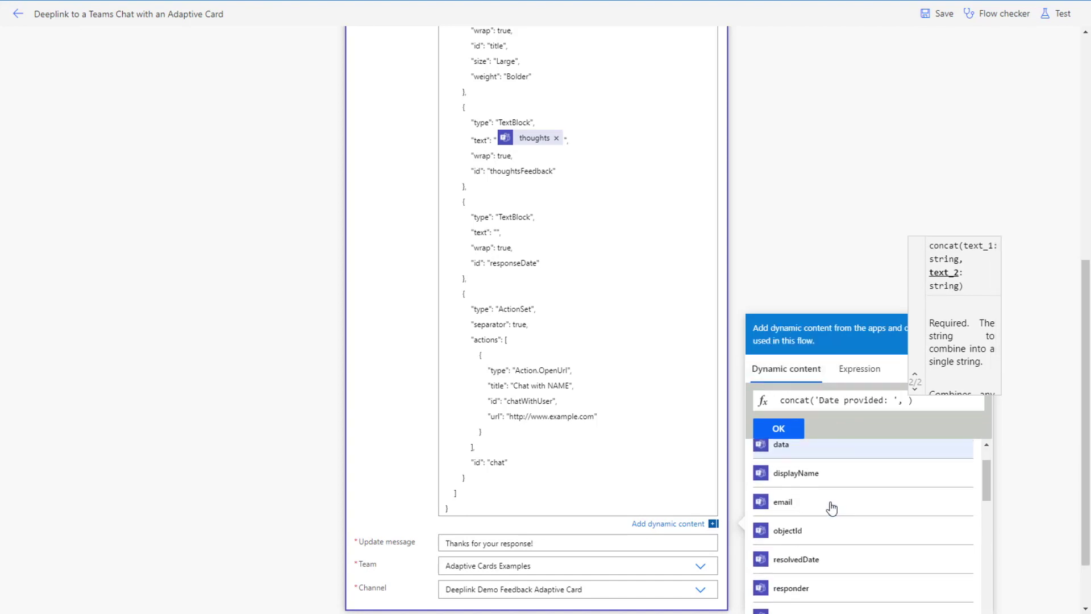
pyautogui.scroll(-2, 830, 507)
pyautogui.scroll(-3, 830, 507)
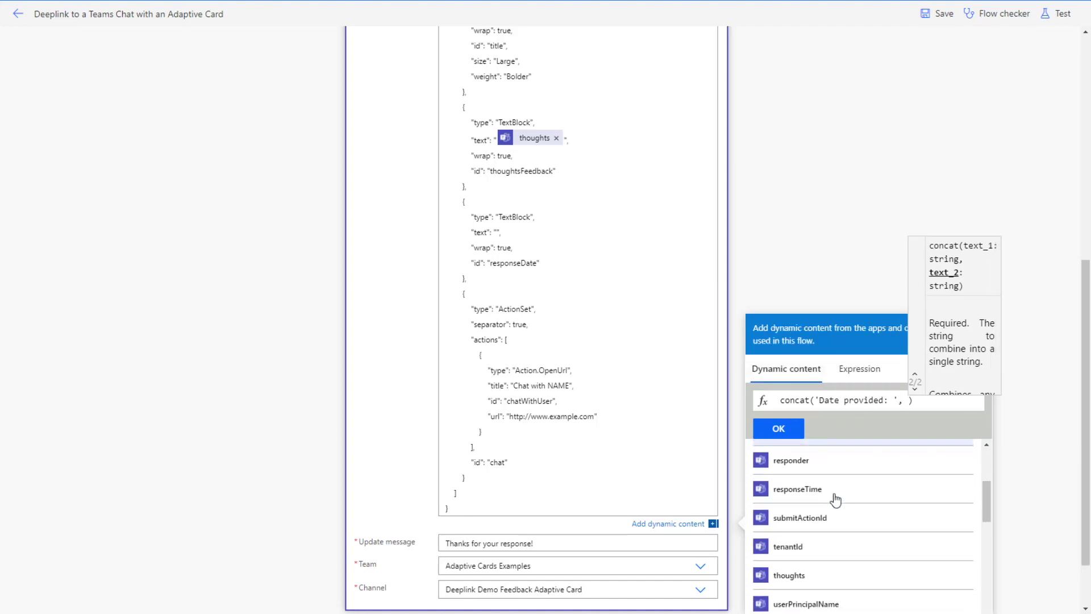
pyautogui.scroll(-1, 841, 213)
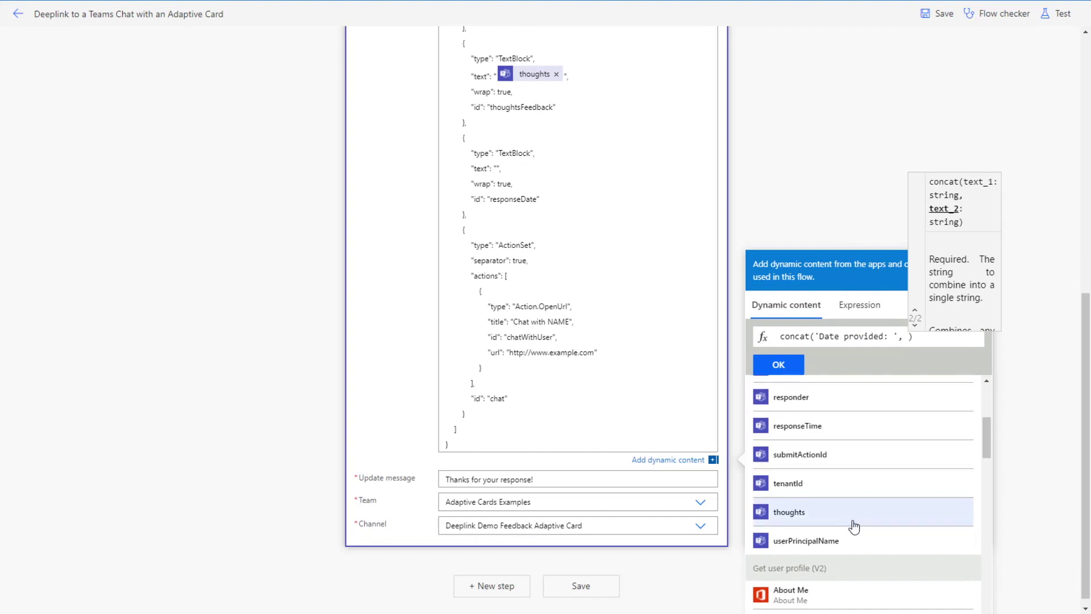
pyautogui.scroll(2, 853, 525)
pyautogui.scroll(2, 854, 525)
pyautogui.click(811, 495)
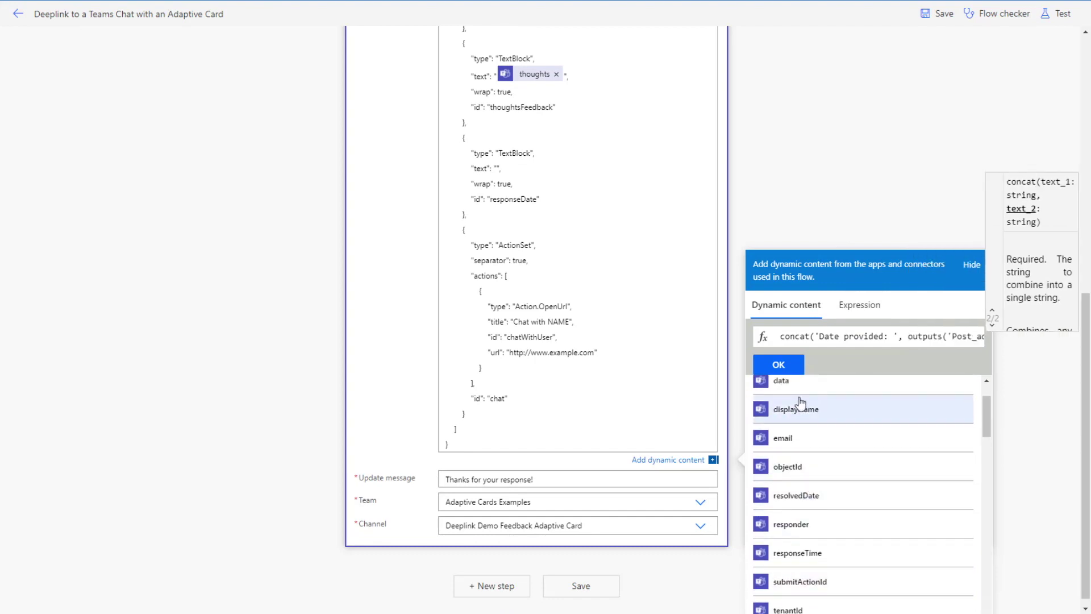
pyautogui.click(779, 365)
pyautogui.scroll(2, 551, 273)
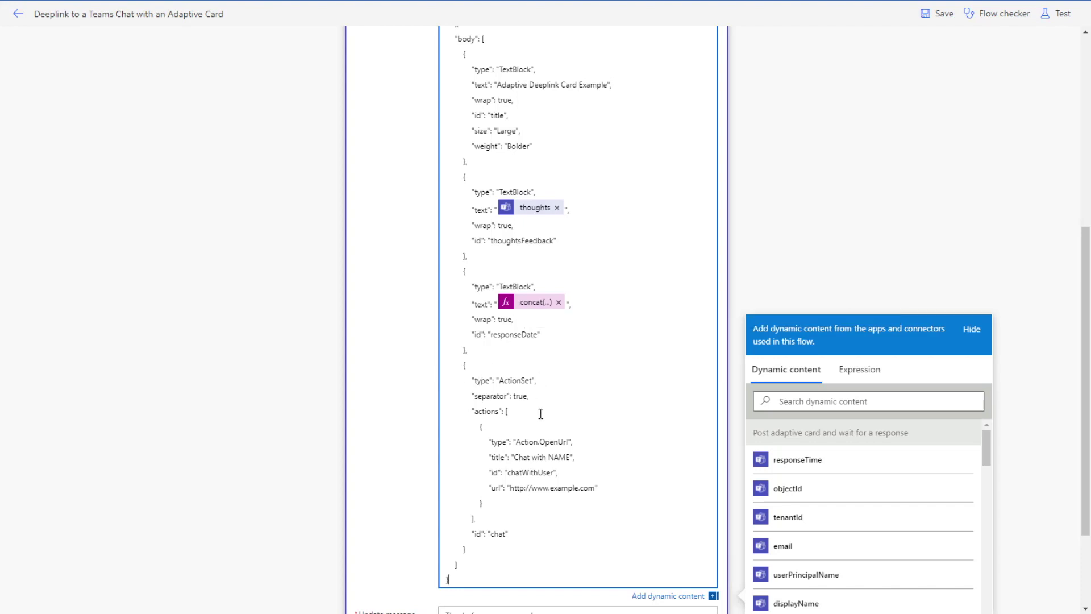
pyautogui.scroll(1, 540, 413)
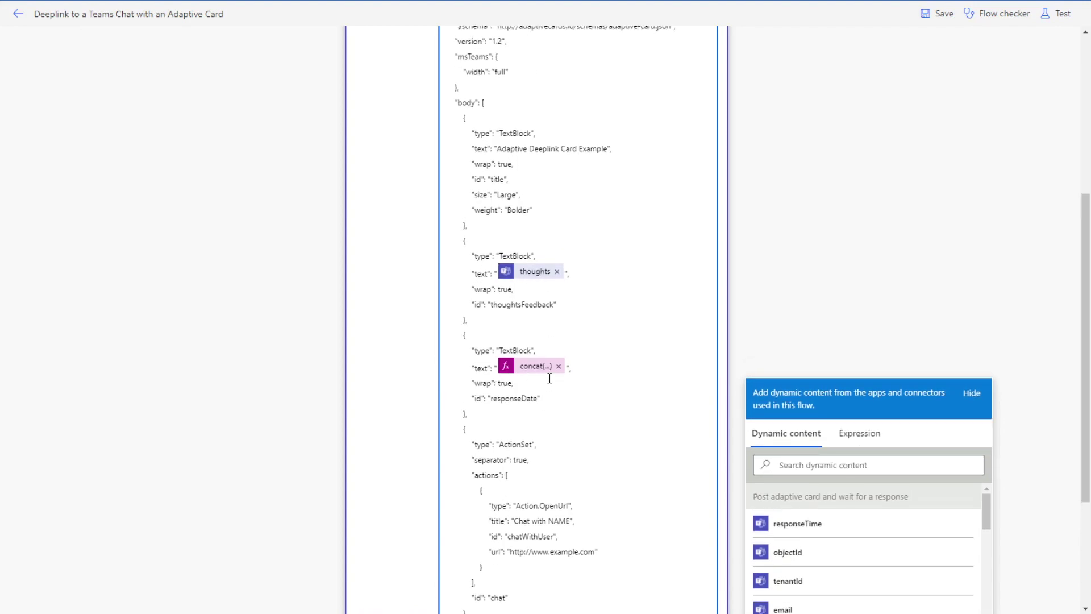
pyautogui.scroll(-1, 539, 534)
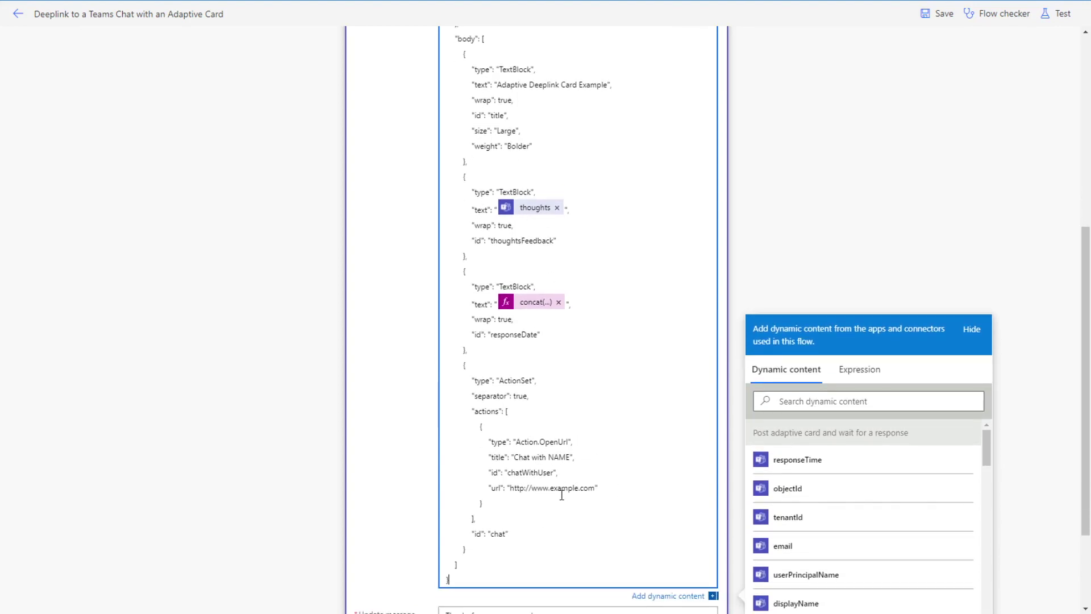
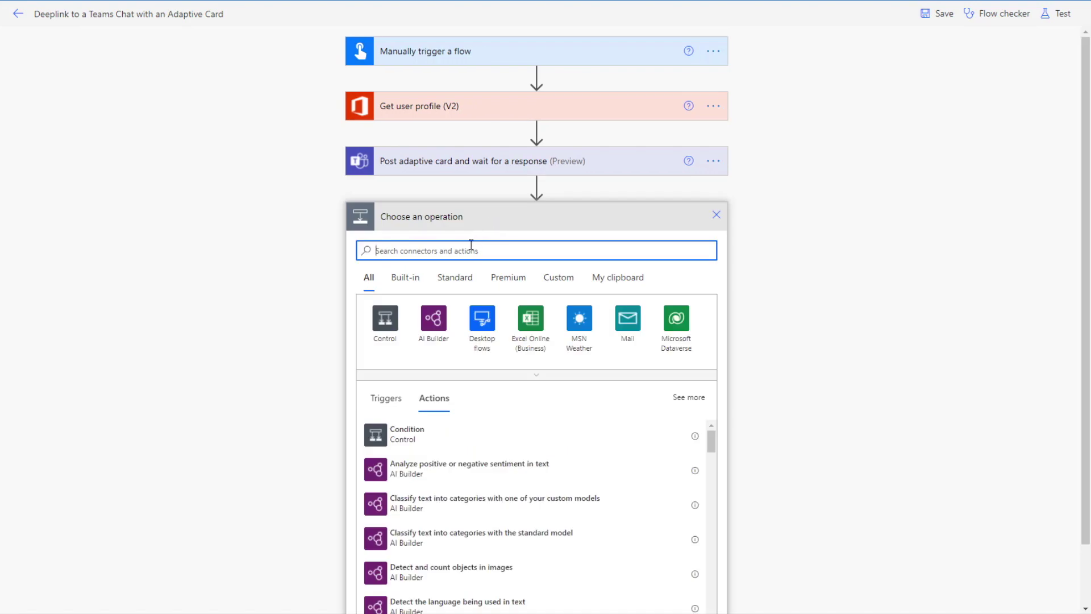
# Add a Compose action after the adaptive card response action and rename it 'Get Teams Deeplink'.
pyautogui.write('co')
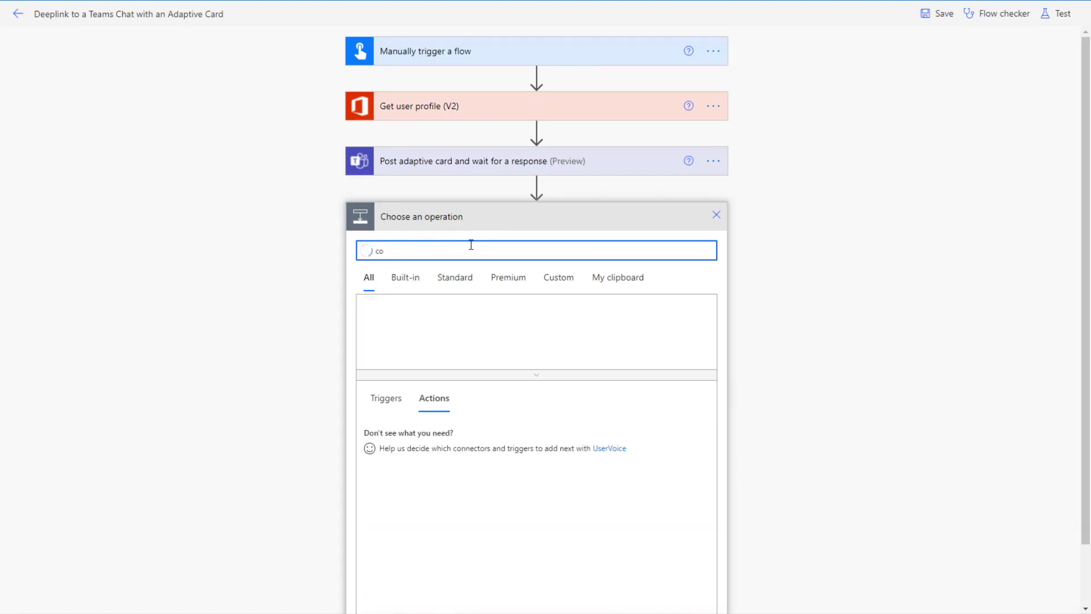
pyautogui.write('mpo')
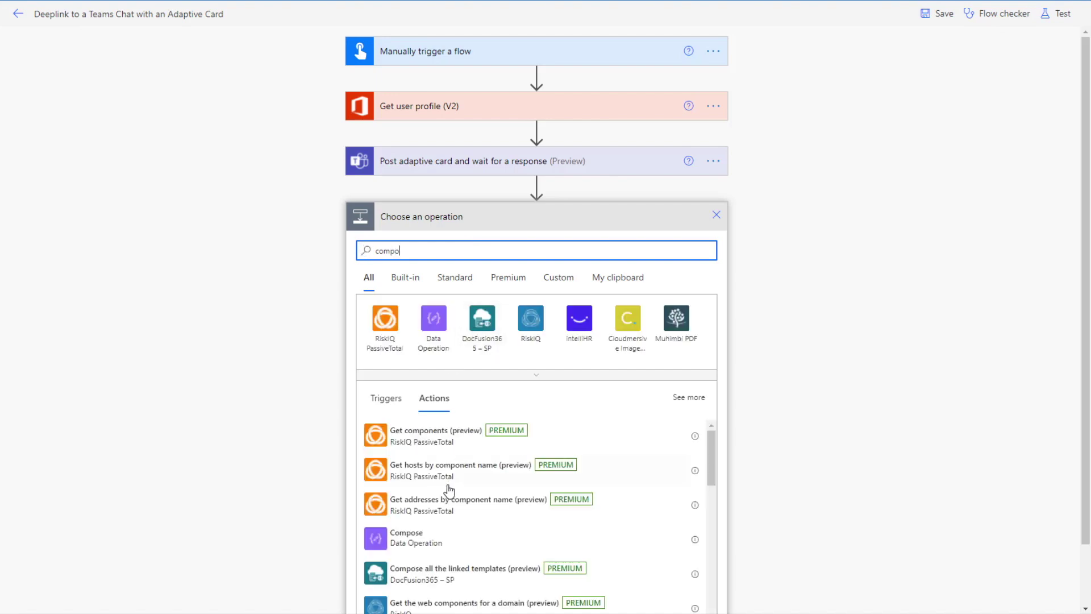
pyautogui.click(441, 541)
pyautogui.click(490, 243)
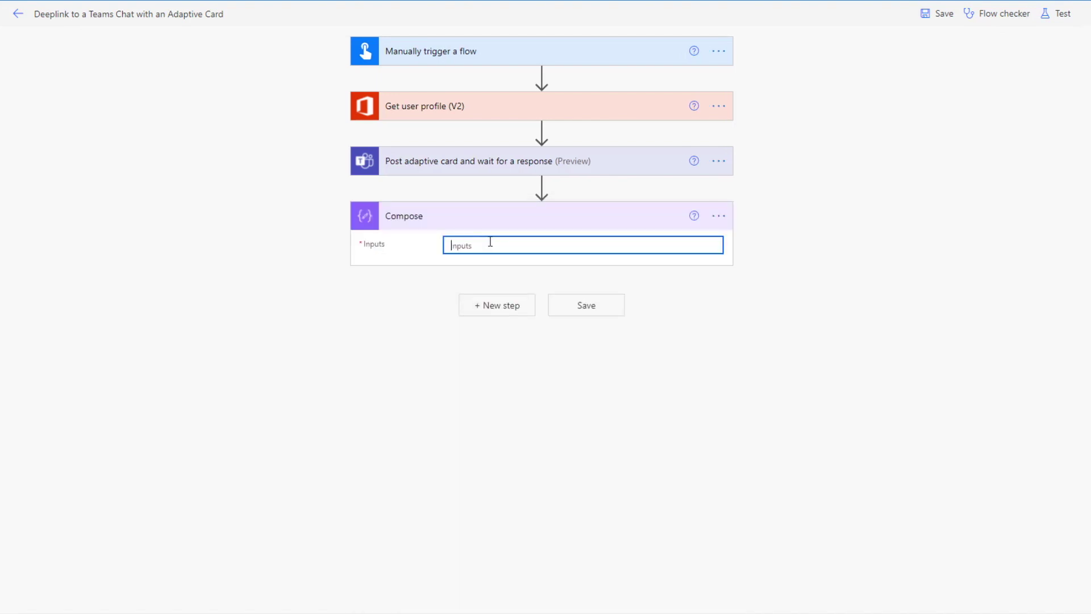
pyautogui.click(720, 227)
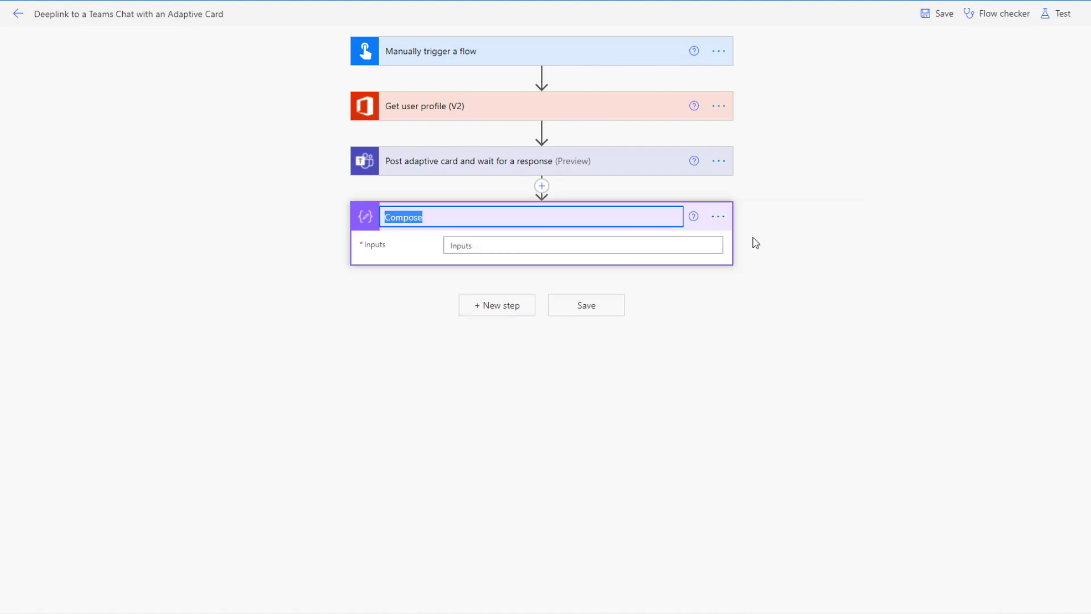
pyautogui.write('Get Teams Deeplink')
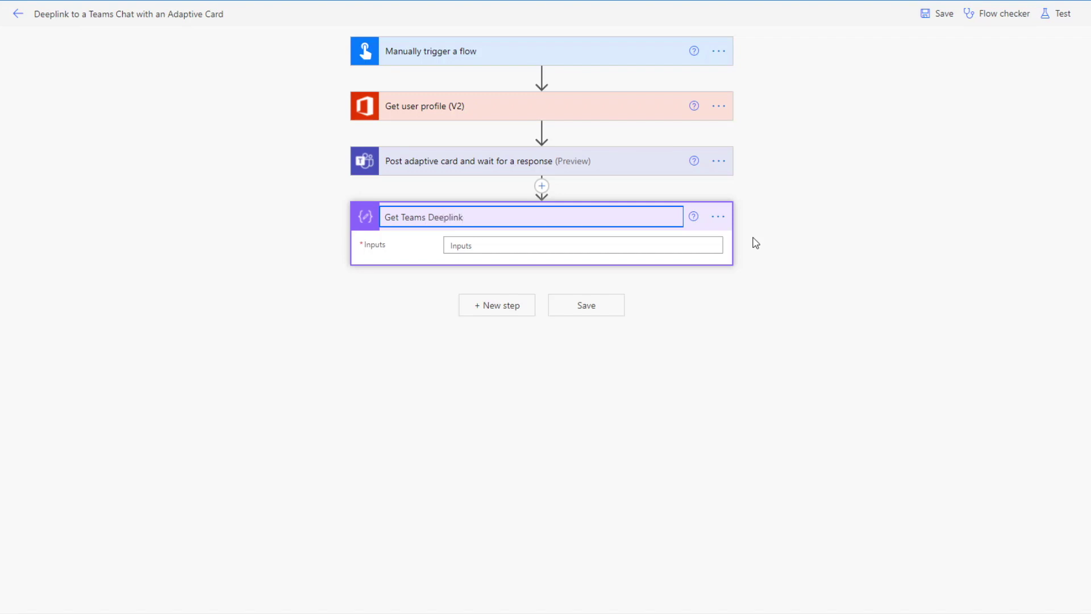
pyautogui.click(682, 242)
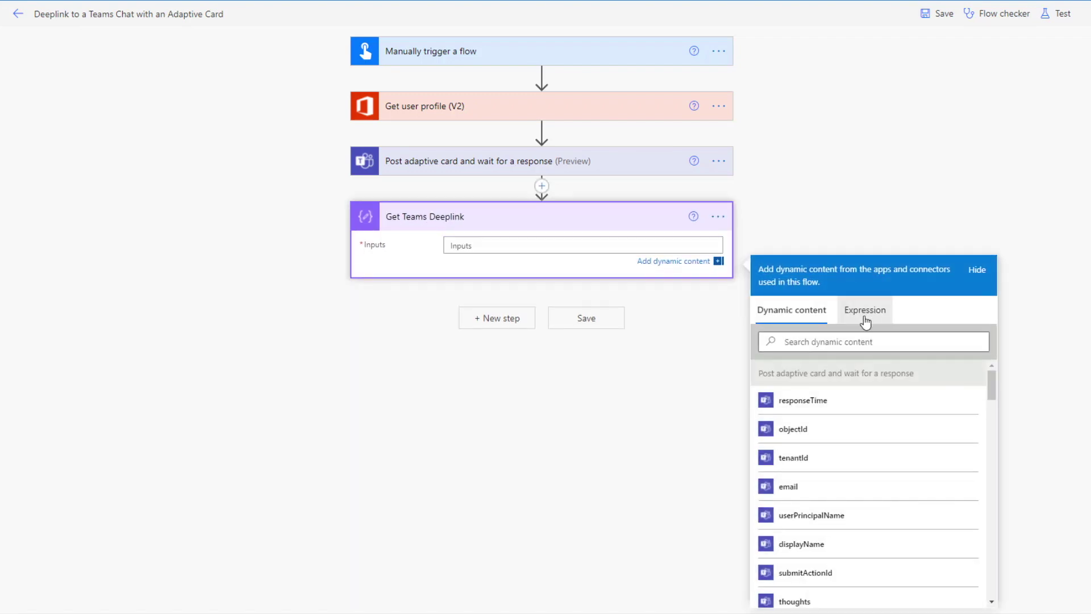
pyautogui.click(864, 320)
pyautogui.write('c')
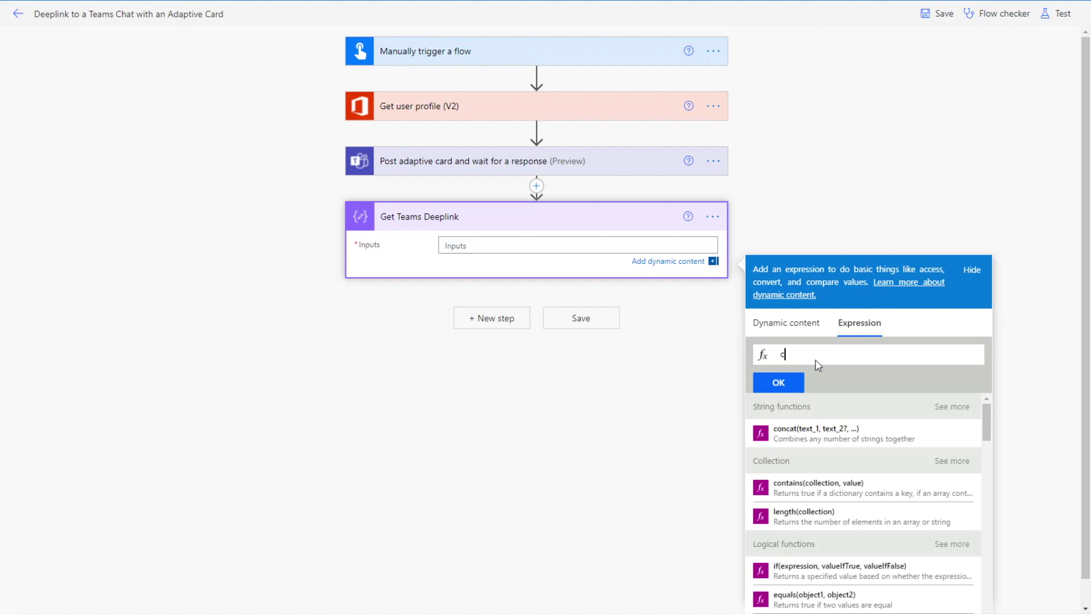
pyautogui.write('oncat(')
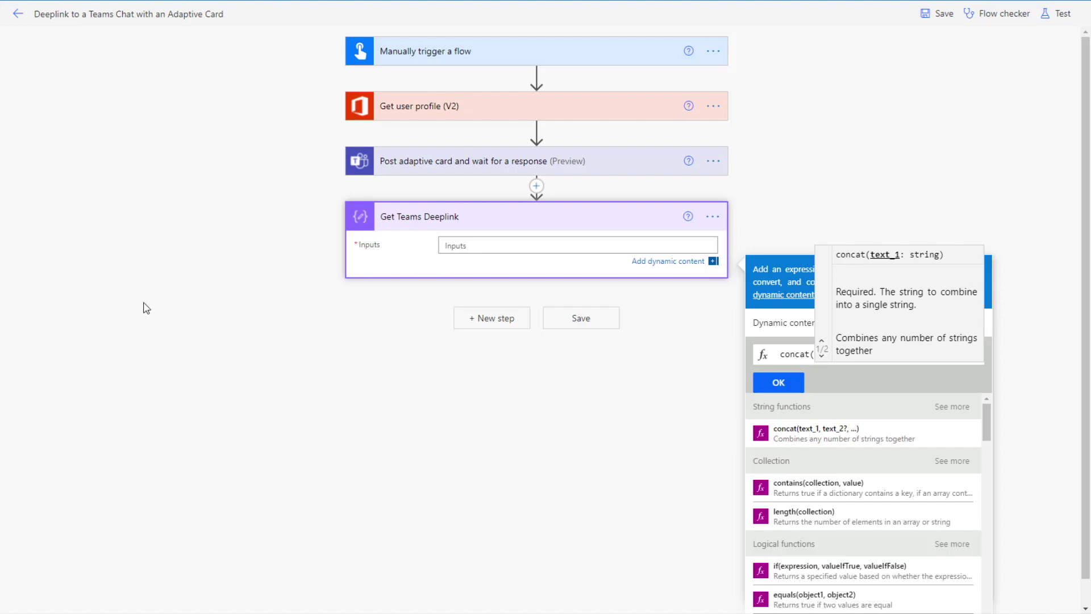
pyautogui.click(811, 354)
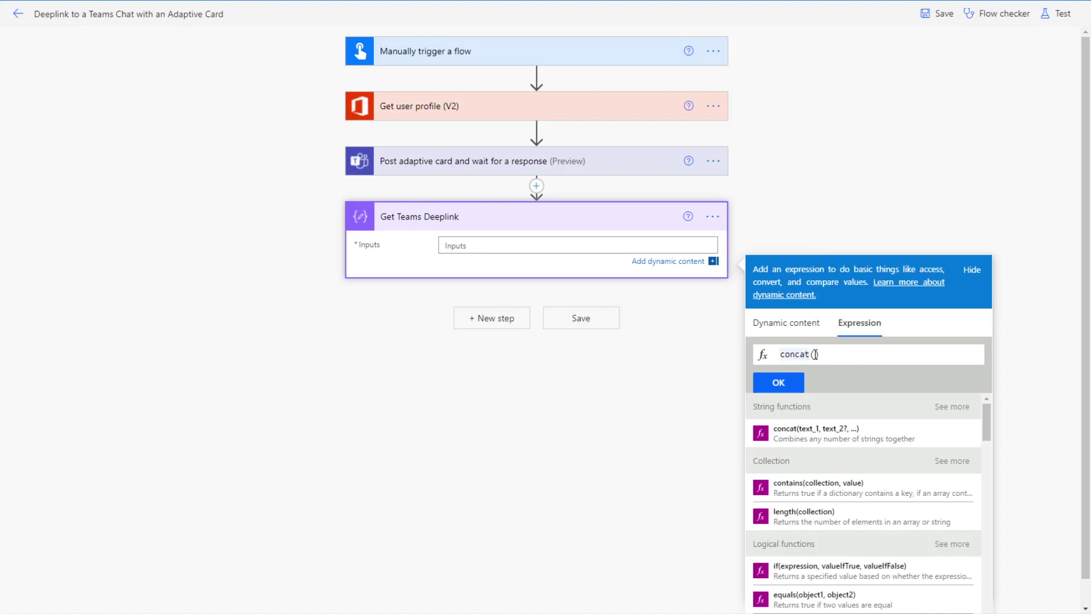
pyautogui.write("'")
pyautogui.write("https://teams.microsoft.com/l/chat/0/0?users=',")
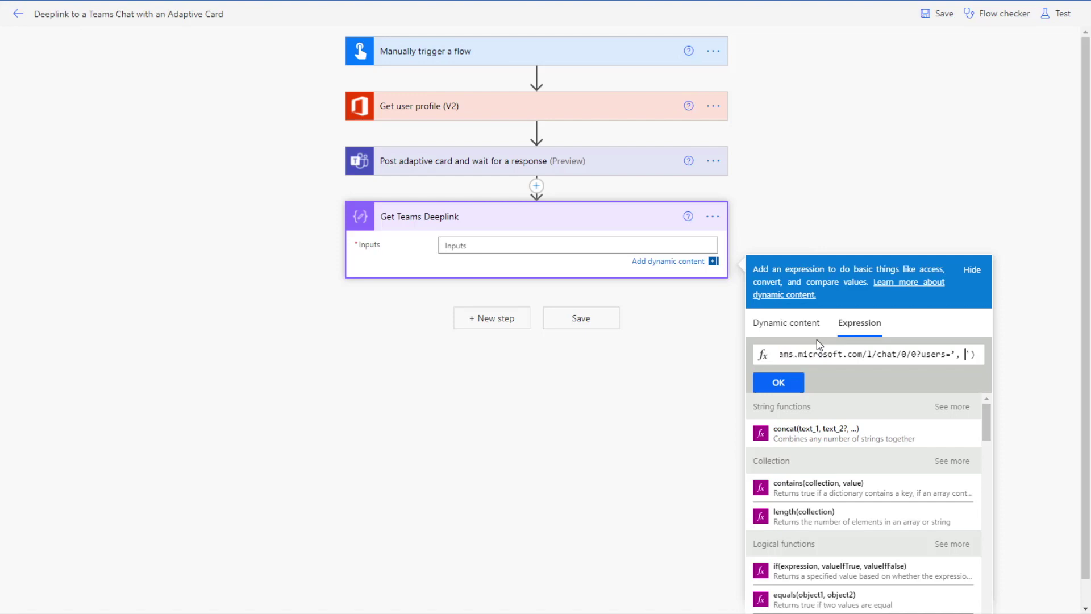
pyautogui.press('BackSpace')
pyautogui.press('BackSpace')
pyautogui.press('BackSpace')
pyautogui.write(',')
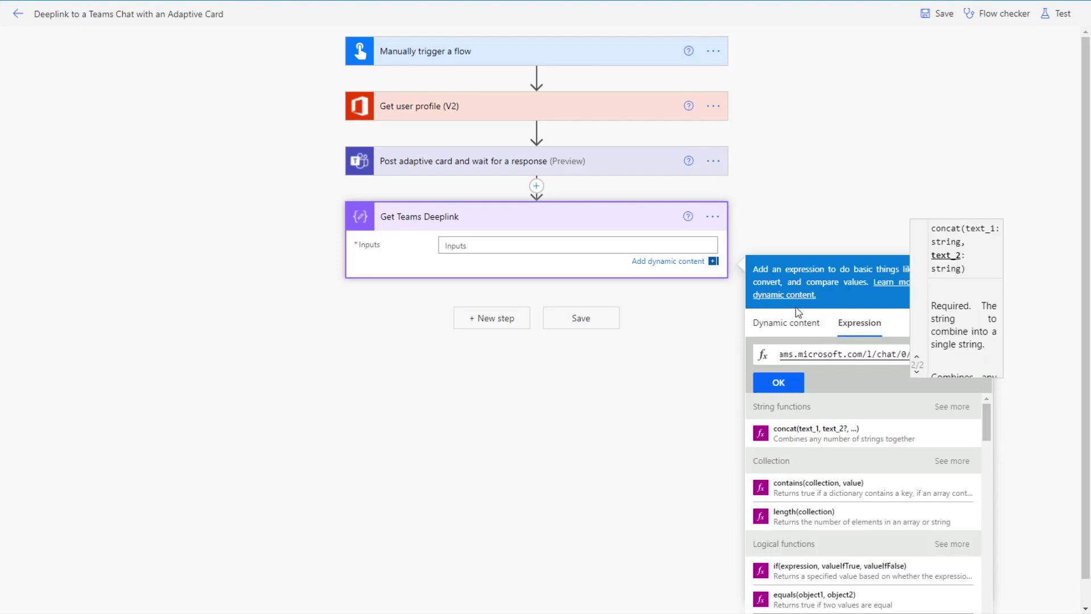
# Add the user profile's User Principal Name as the concat expression's second argument and insert the expression into the Compose inputs.
pyautogui.click(794, 323)
pyautogui.scroll(-1, 767, 205)
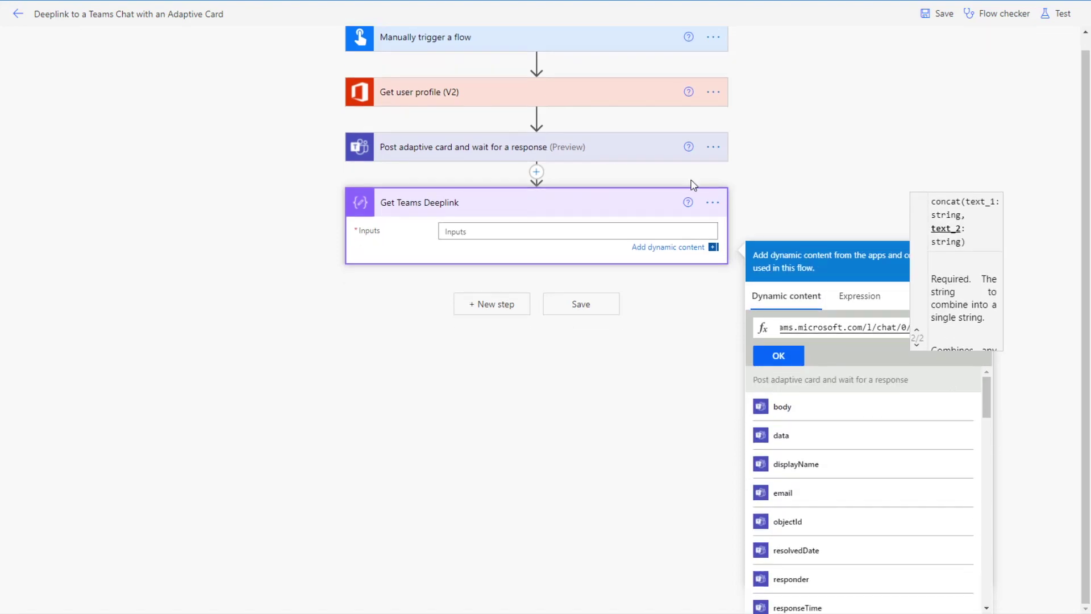
pyautogui.scroll(-10, 850, 510)
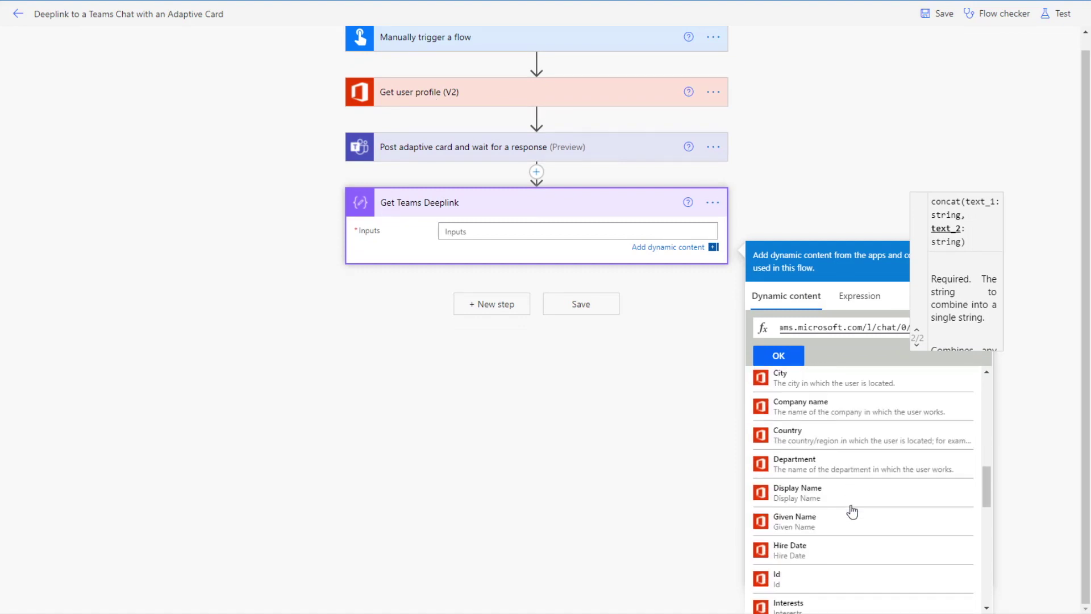
pyautogui.scroll(-5, 852, 512)
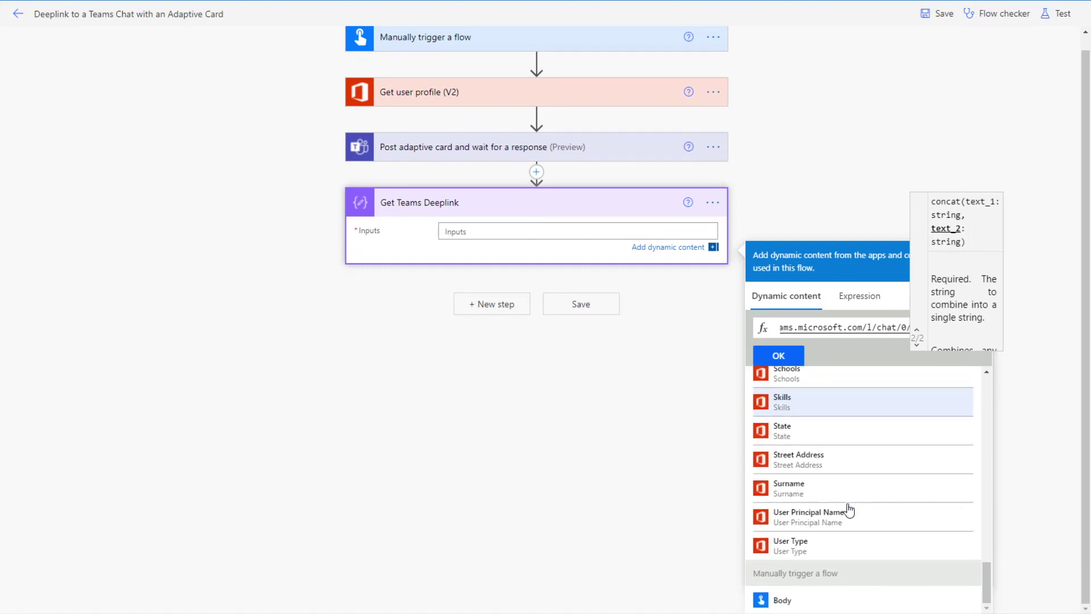
pyautogui.click(788, 356)
pyautogui.click(468, 253)
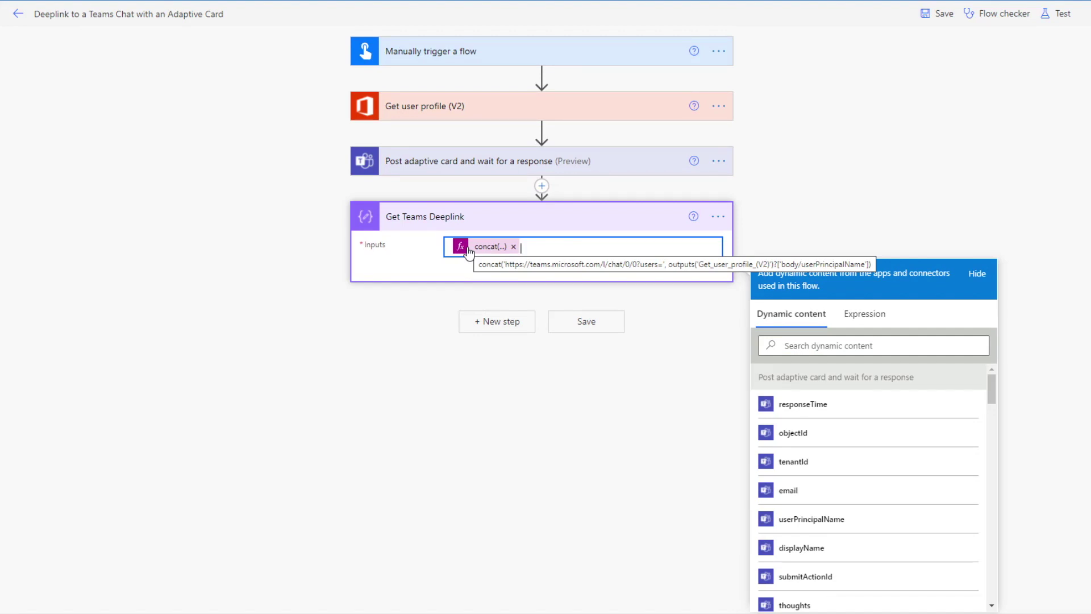
pyautogui.click(451, 363)
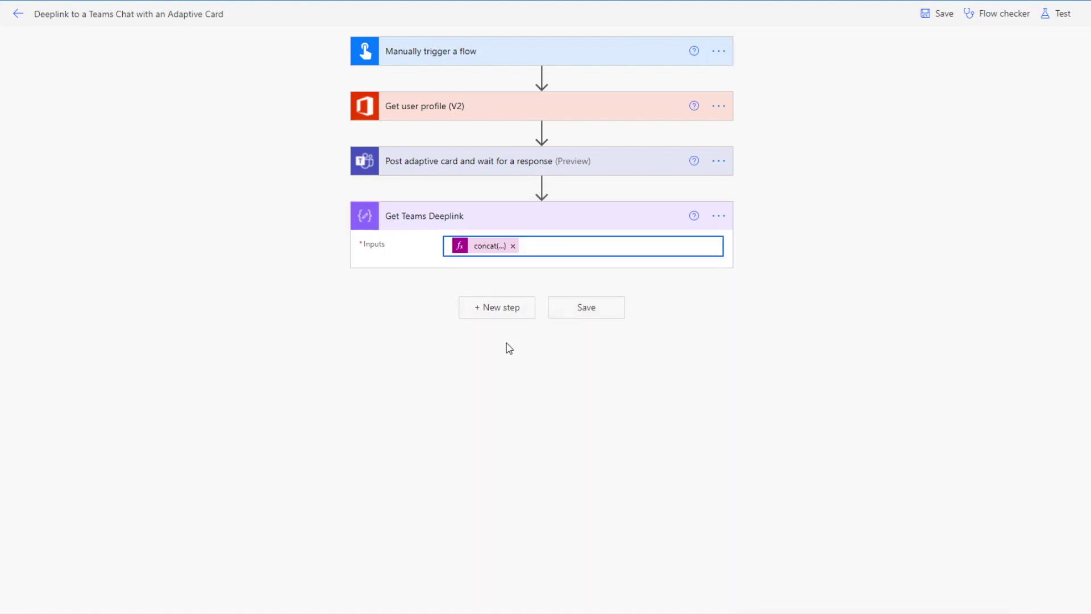
# Add the Microsoft Teams action 'Post adaptive card in a chat or channel' after Get Teams Deeplink.
pyautogui.click(489, 321)
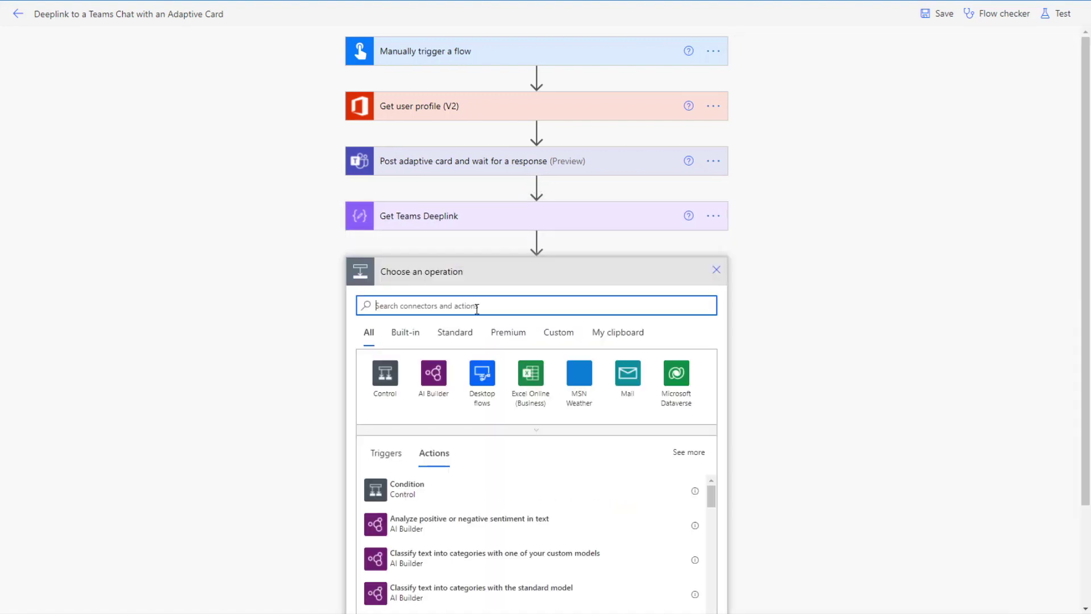
pyautogui.write('mi')
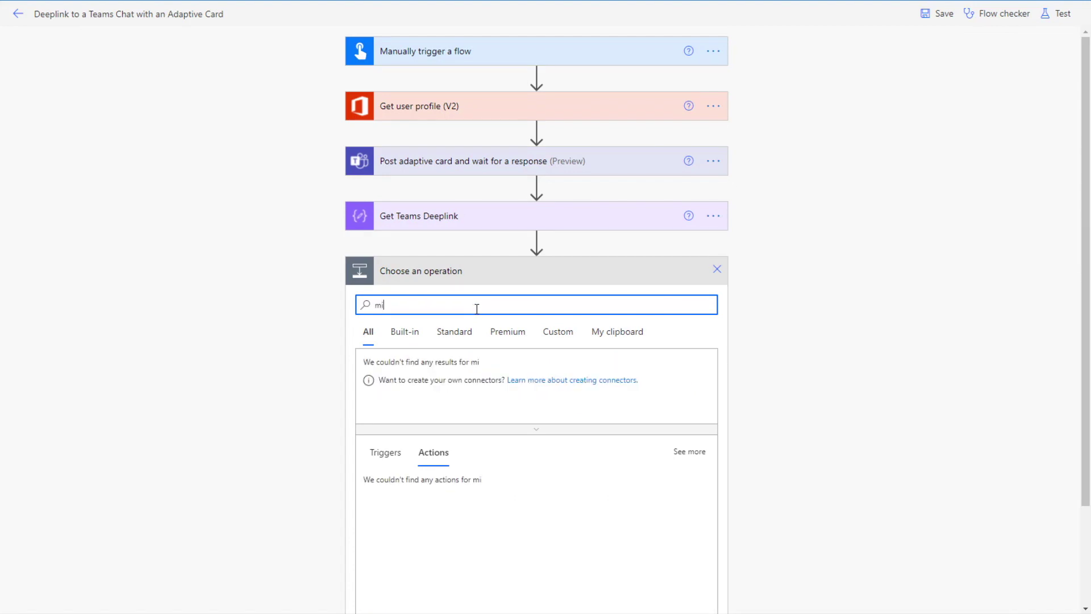
pyautogui.write('crosoft t')
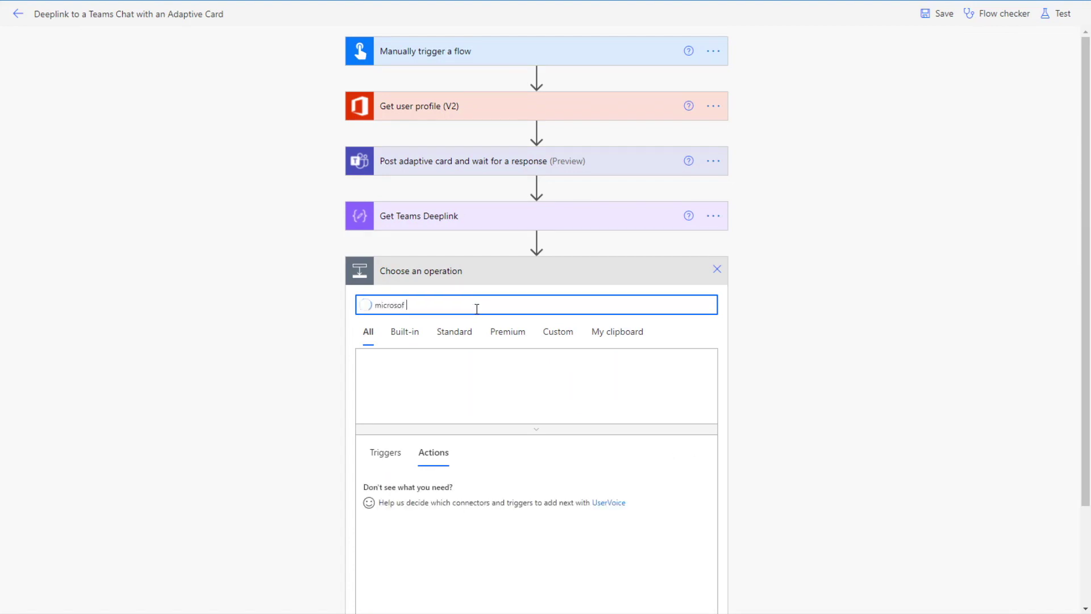
pyautogui.write('eams')
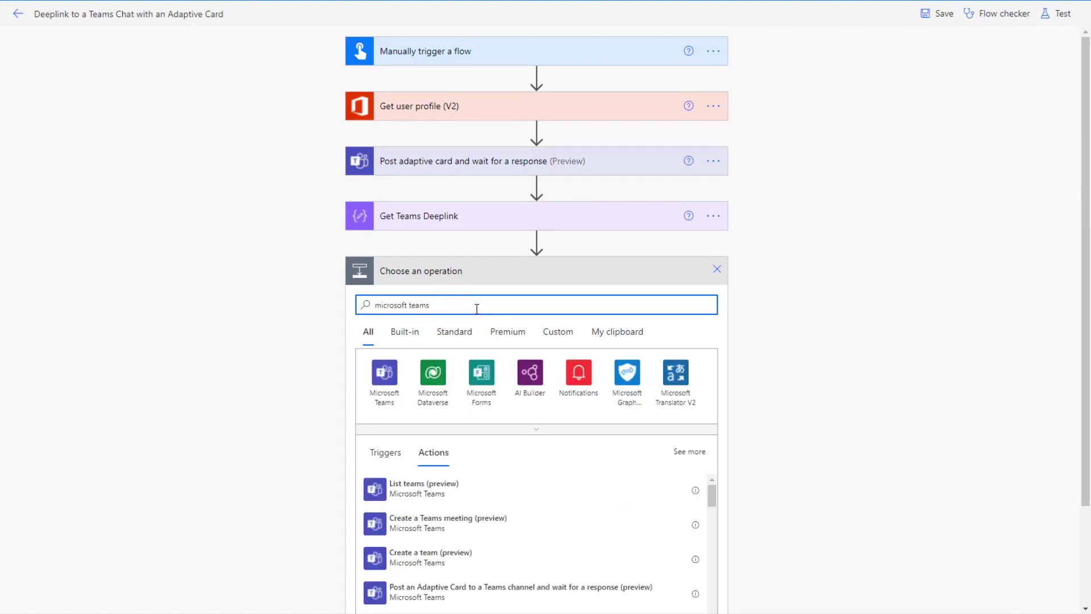
pyautogui.click(374, 400)
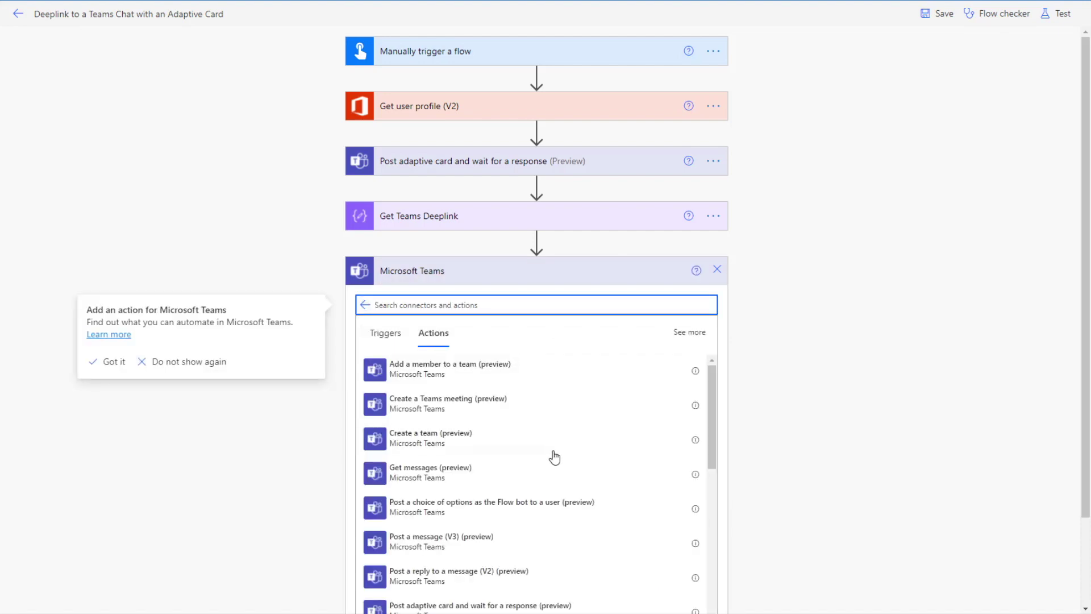
pyautogui.write('adaptive')
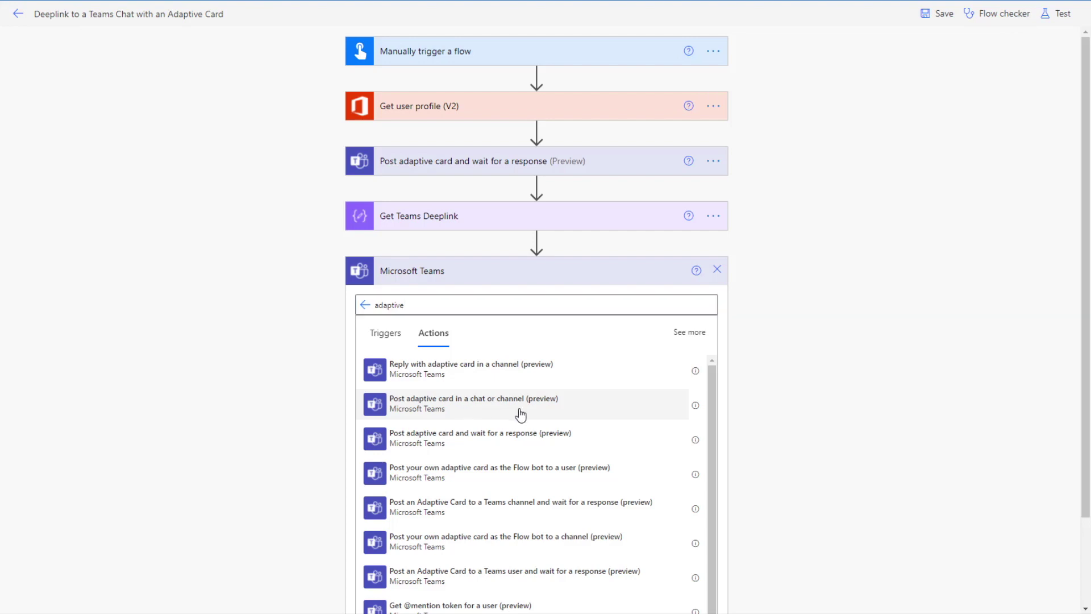
pyautogui.click(519, 413)
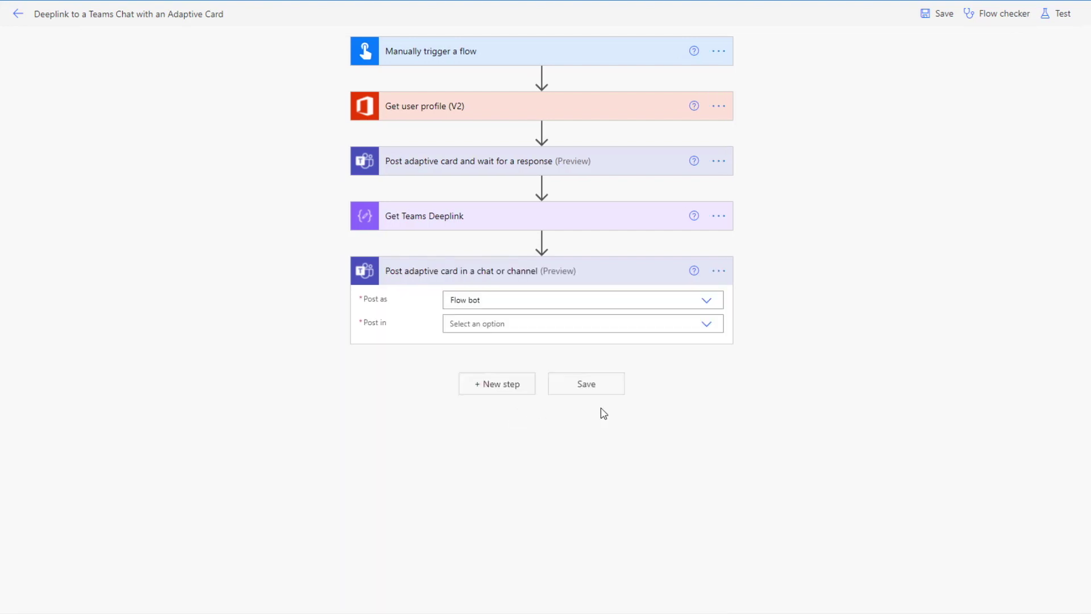
# Set the card to post as Flow bot in a Channel, using team Adaptive Cards Examples and channel Deeplink Demo Feedback Adaptive Card.
pyautogui.click(712, 306)
pyautogui.click(713, 318)
pyautogui.click(713, 328)
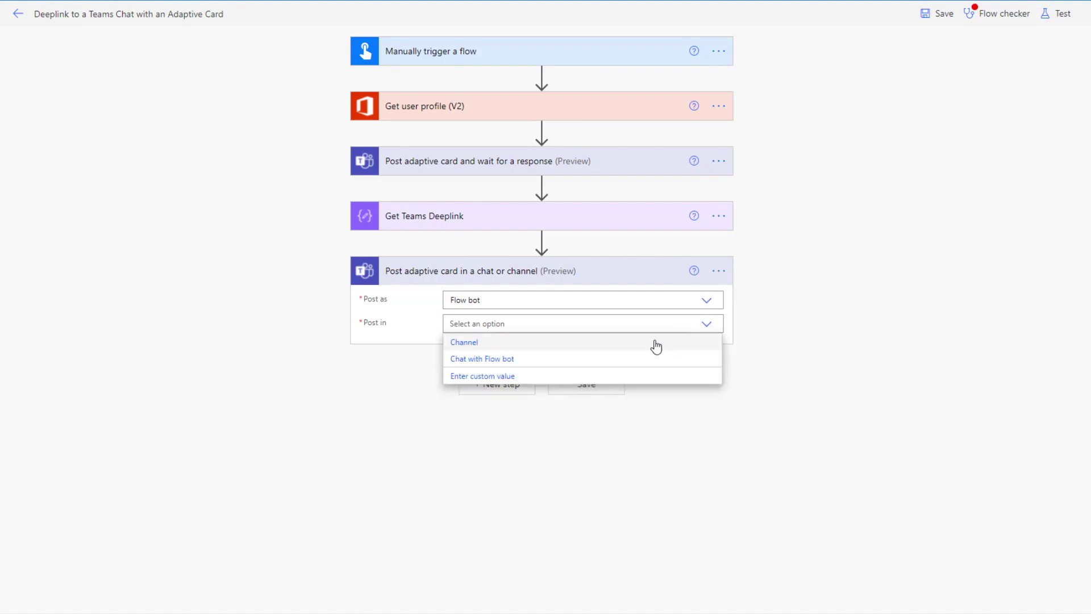
pyautogui.click(534, 343)
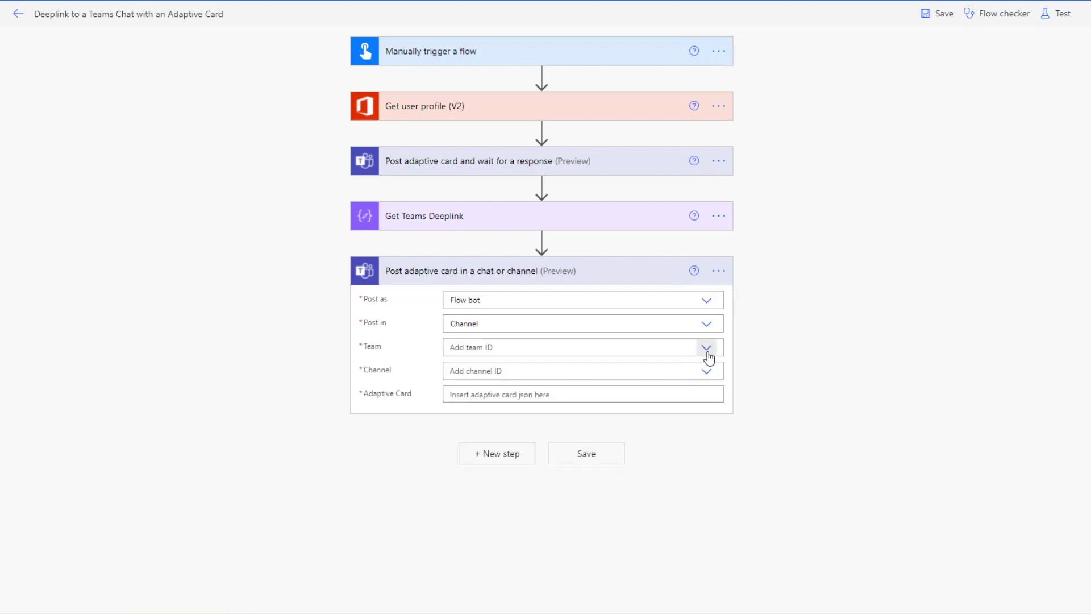
pyautogui.click(706, 348)
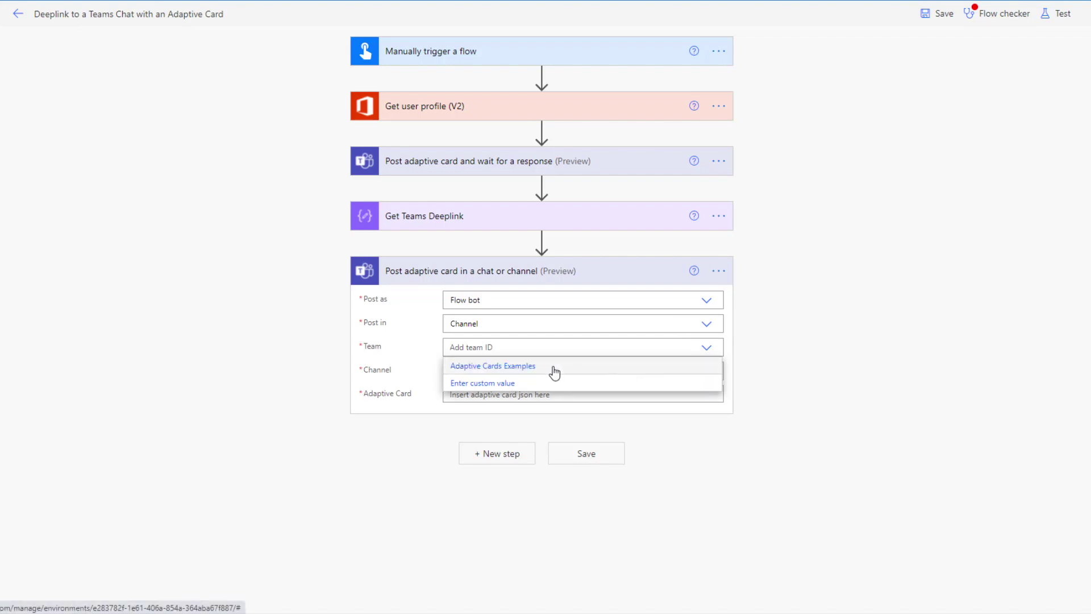
pyautogui.click(554, 366)
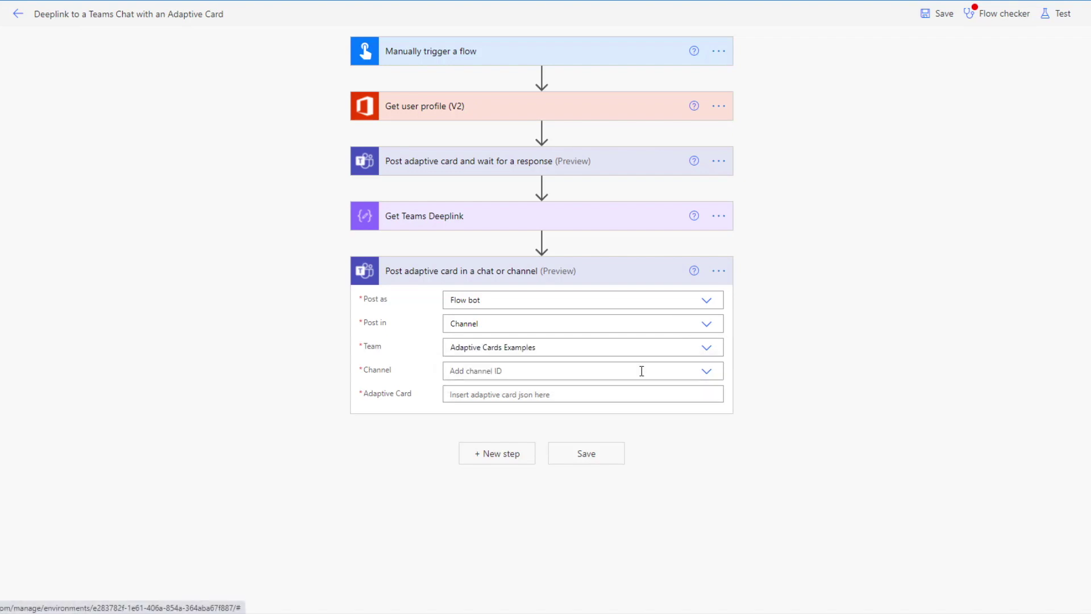
pyautogui.click(706, 372)
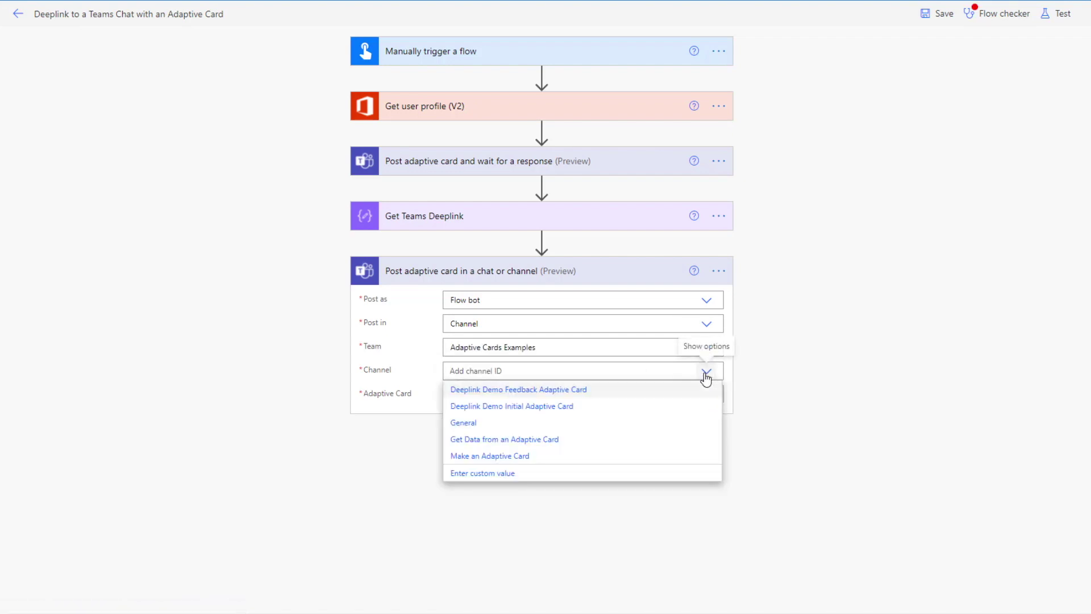
pyautogui.click(674, 391)
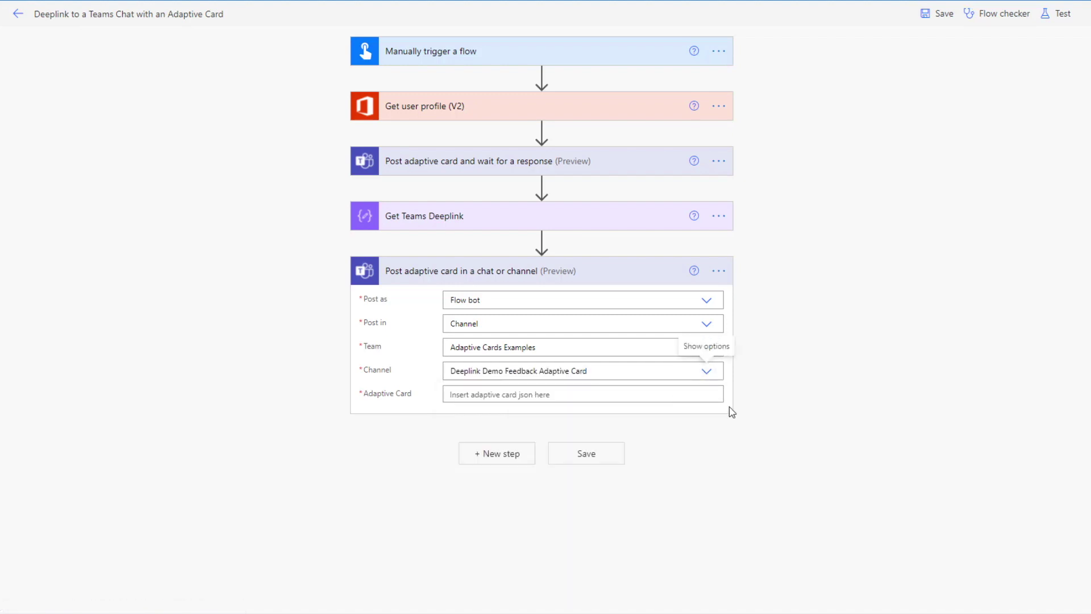
# Switch to the Adaptive Cards designer, delete the Resolved submit action from the card and copy the entire card payload JSON.
pyautogui.click(632, 396)
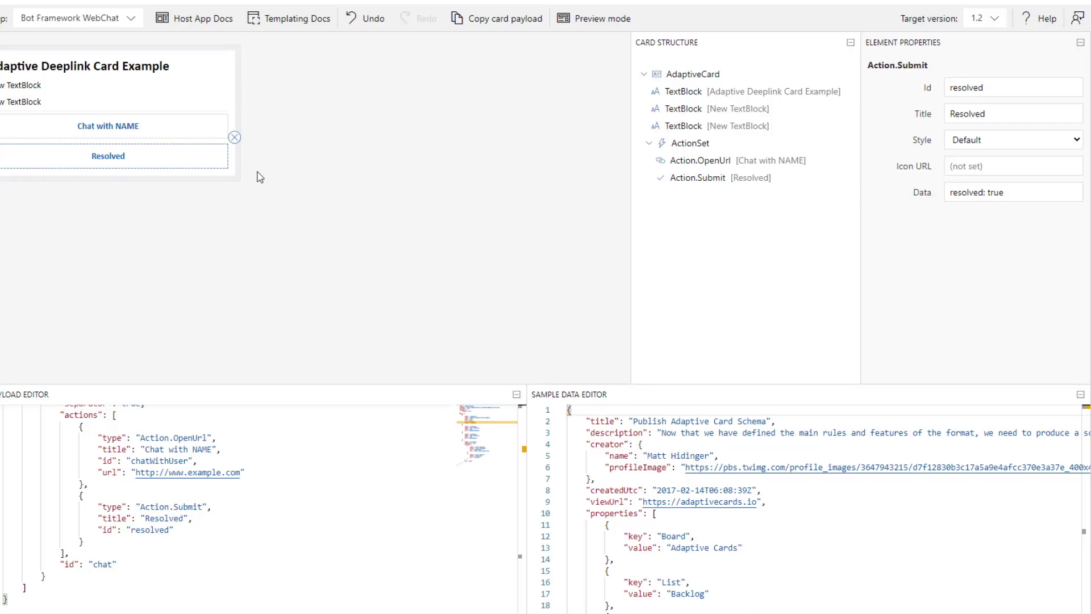
pyautogui.click(234, 138)
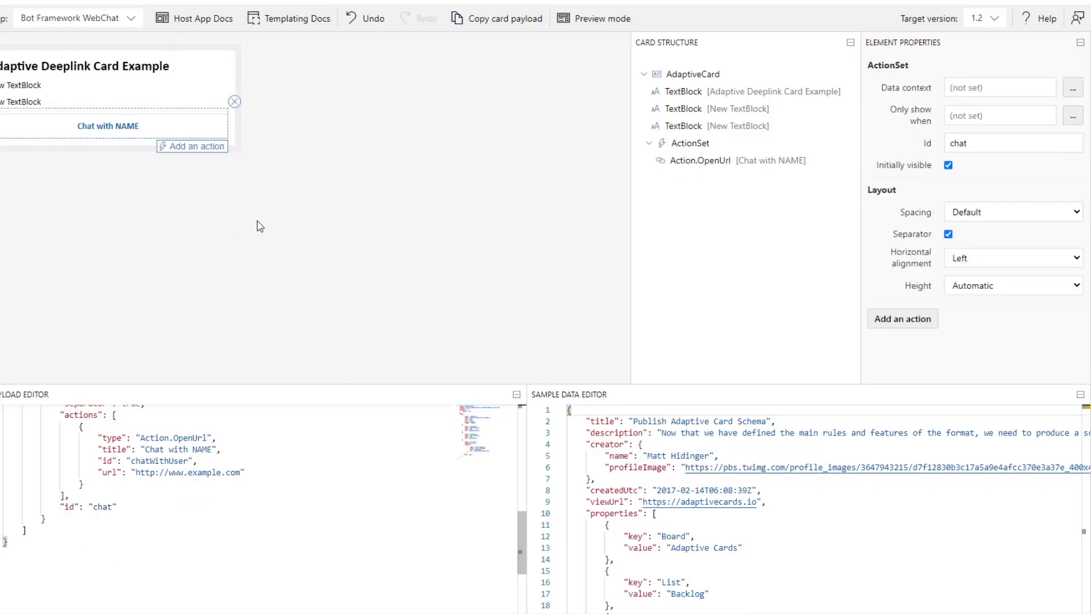
pyautogui.click(292, 509)
pyautogui.hotkey('ctrl', 'a')
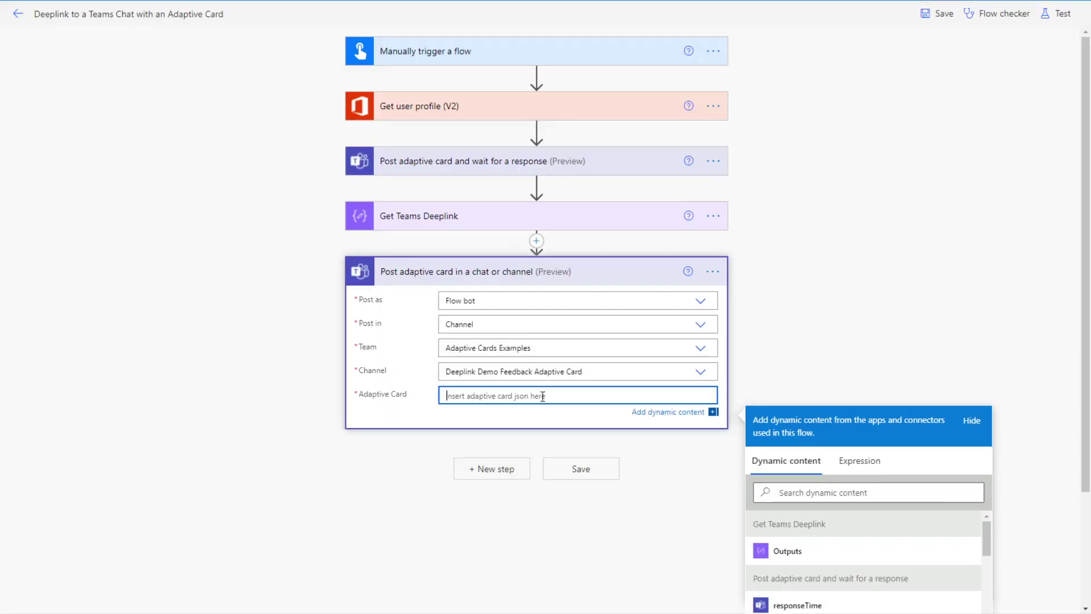
# Paste the copied card JSON into the Adaptive Card field of the channel post action and look through it.
pyautogui.hotkey('ctrl', 'v')
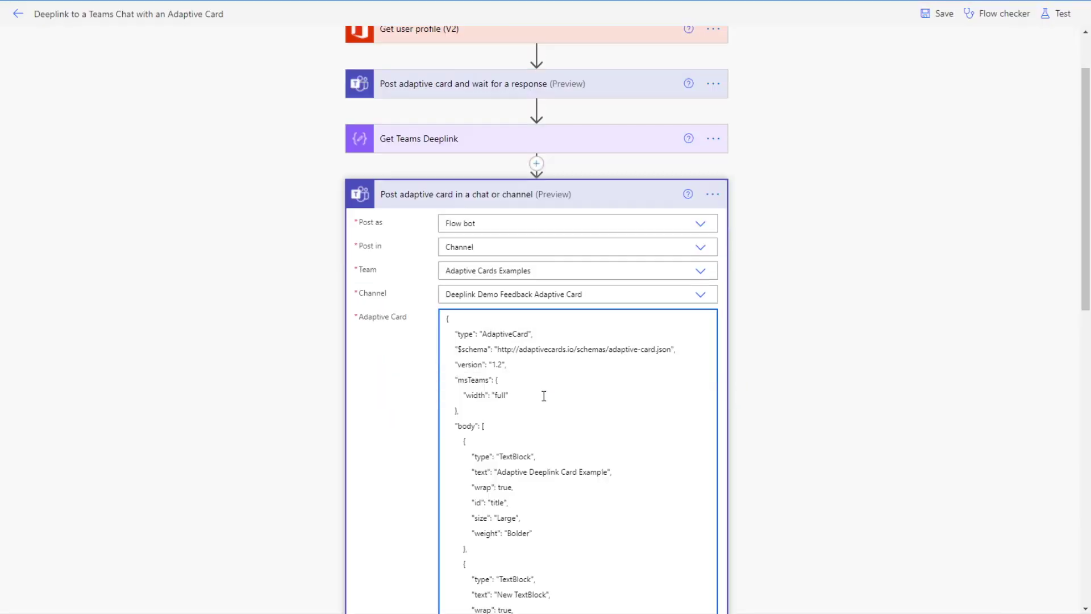
pyautogui.scroll(-9, 692, 392)
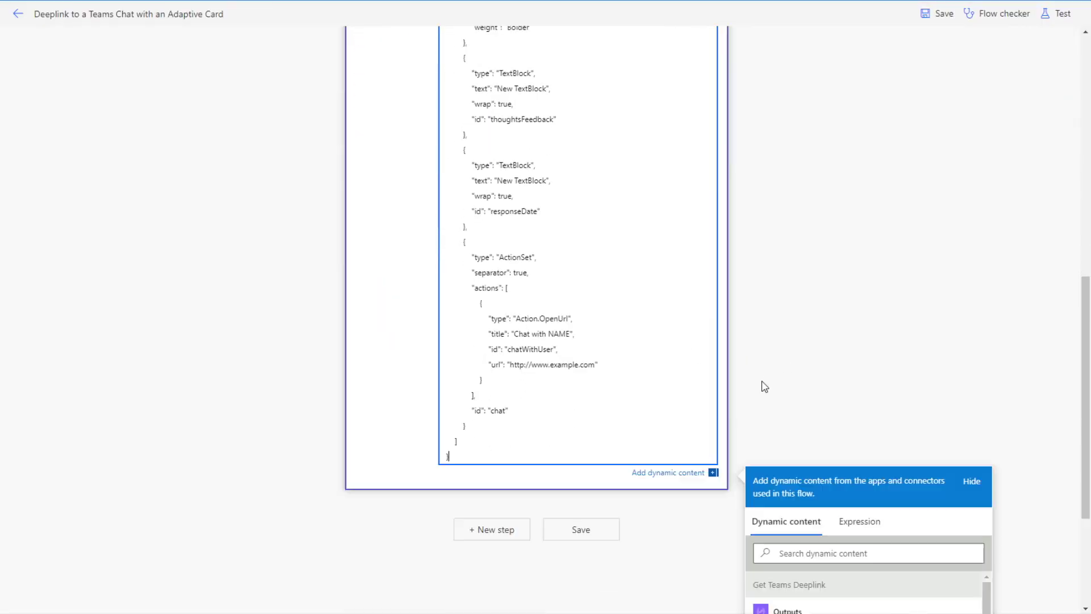
pyautogui.scroll(-1, 764, 387)
pyautogui.scroll(8, 764, 387)
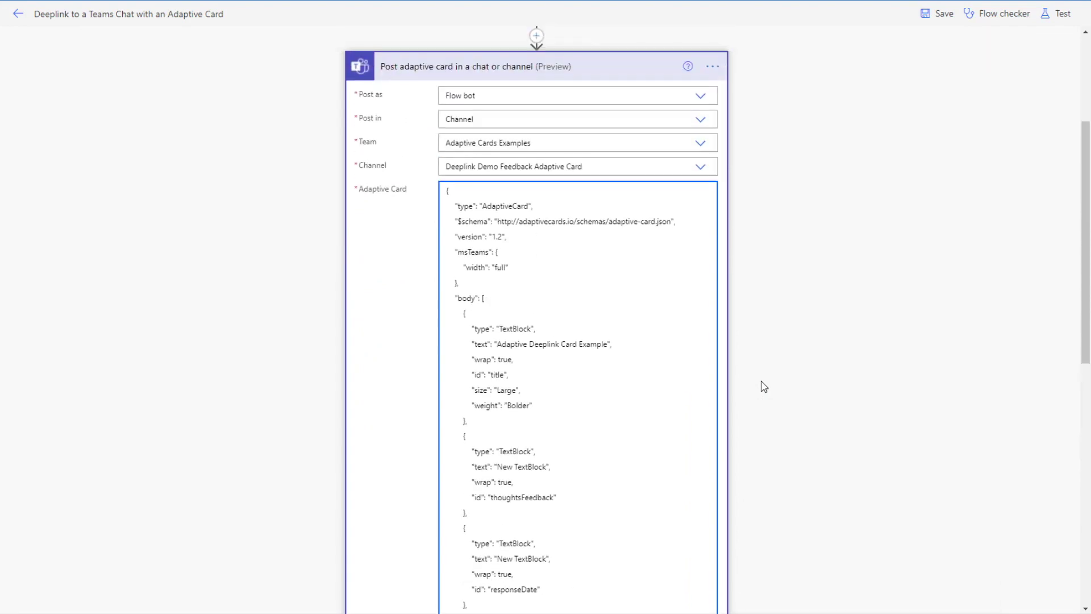
# Replace the example url of the chatWithUser action in the card JSON with the Outputs of Get Teams Deeplink.
pyautogui.scroll(4, 616, 335)
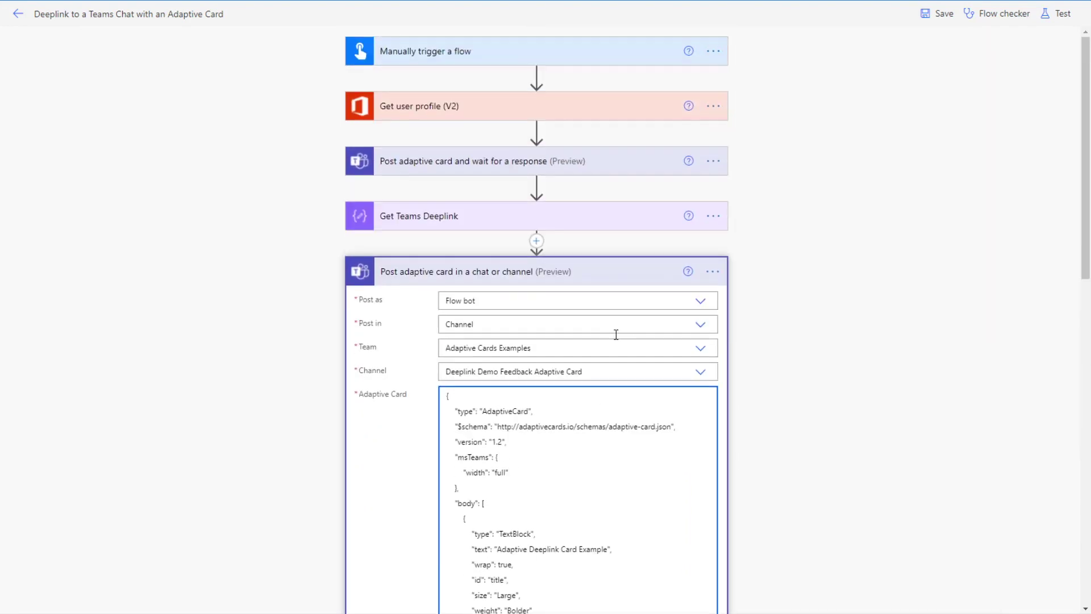
pyautogui.scroll(-5, 562, 446)
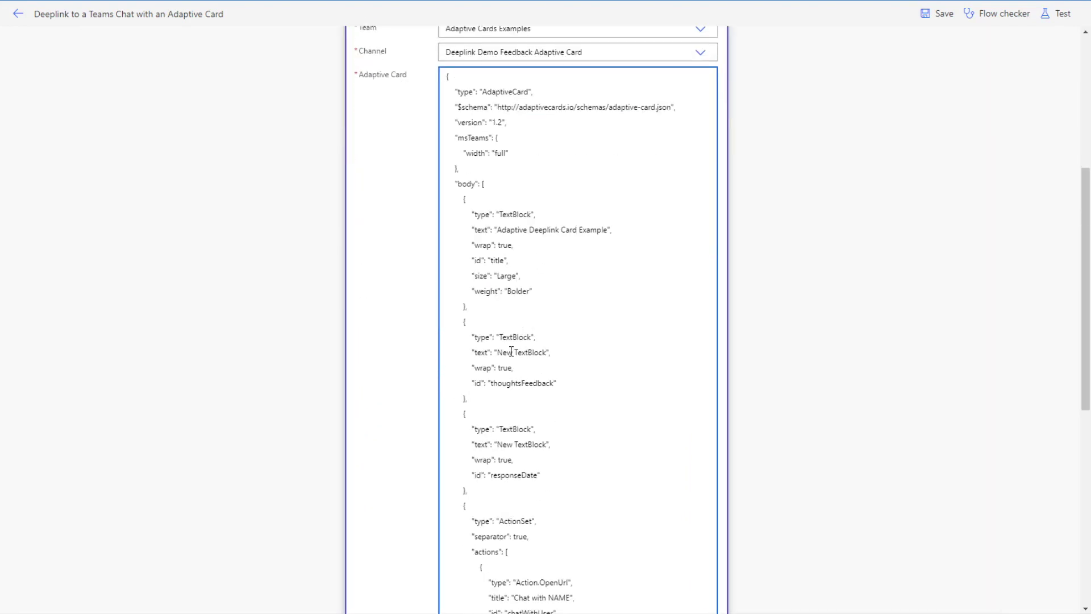
pyautogui.scroll(-5, 522, 332)
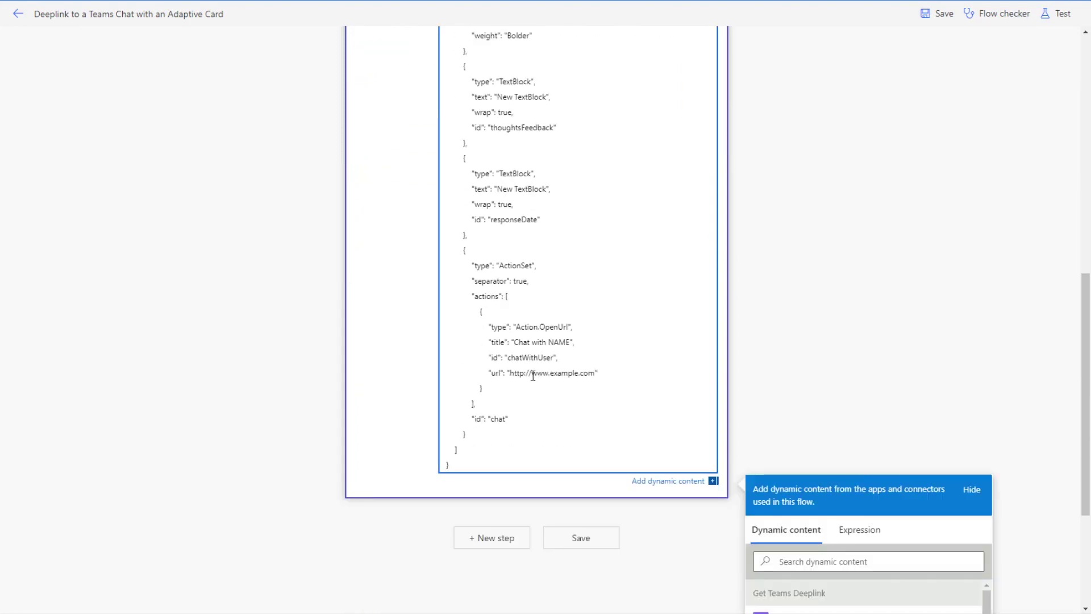
pyautogui.scroll(4, 527, 378)
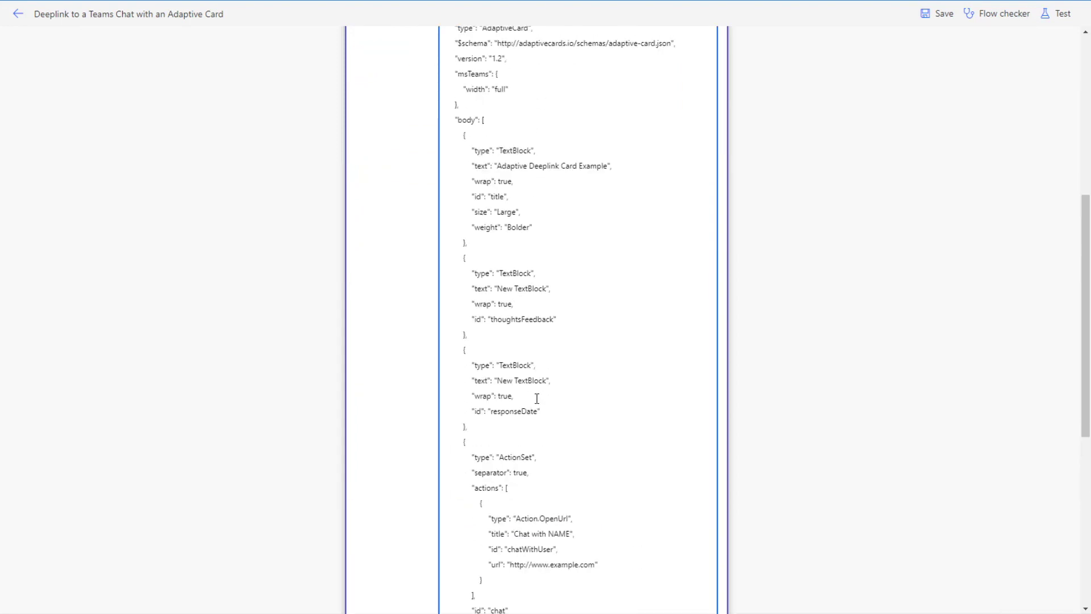
pyautogui.scroll(-3, 537, 398)
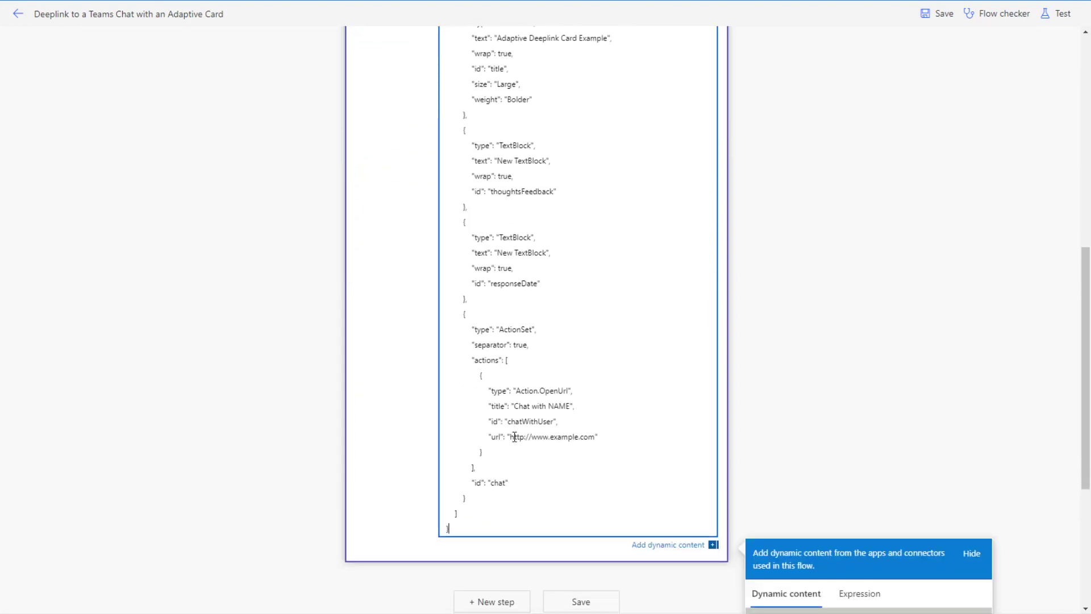
pyautogui.moveTo(512, 438); pyautogui.dragTo(596, 437)
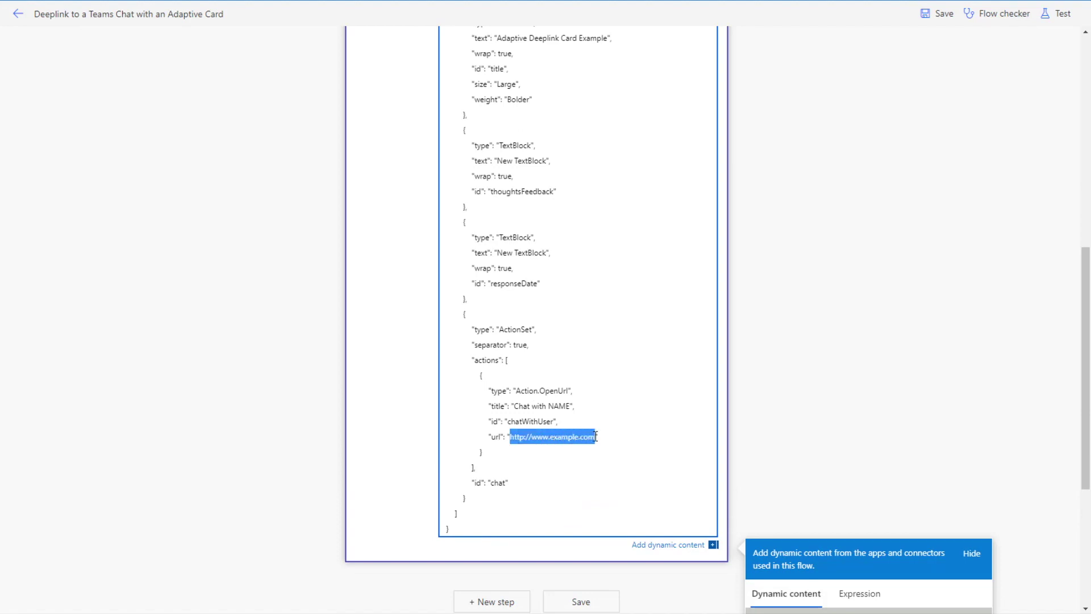
pyautogui.press('Delete')
pyautogui.scroll(-4, 838, 391)
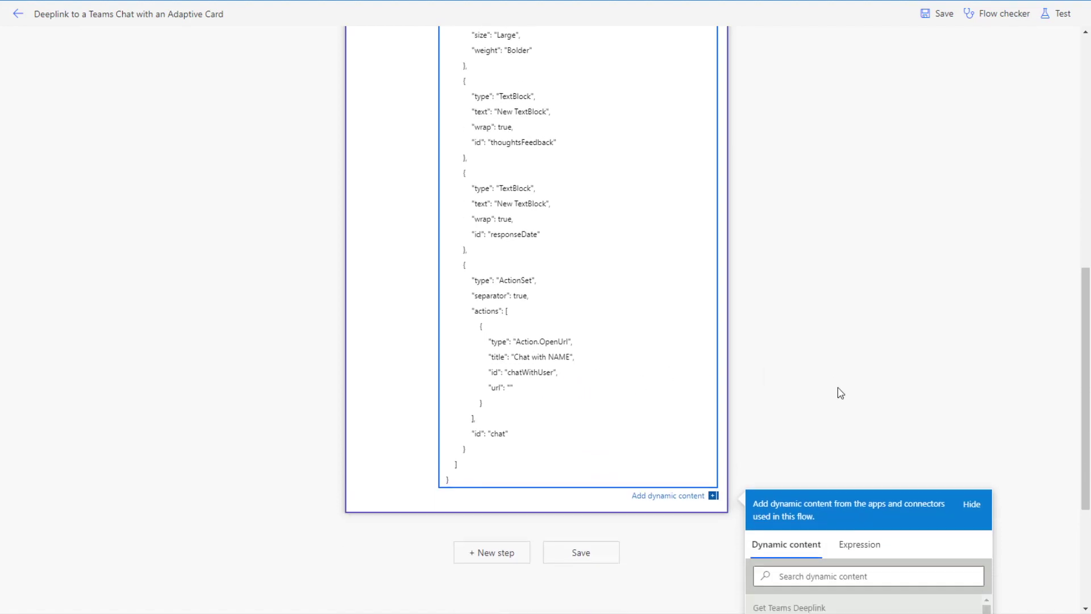
pyautogui.click(814, 491)
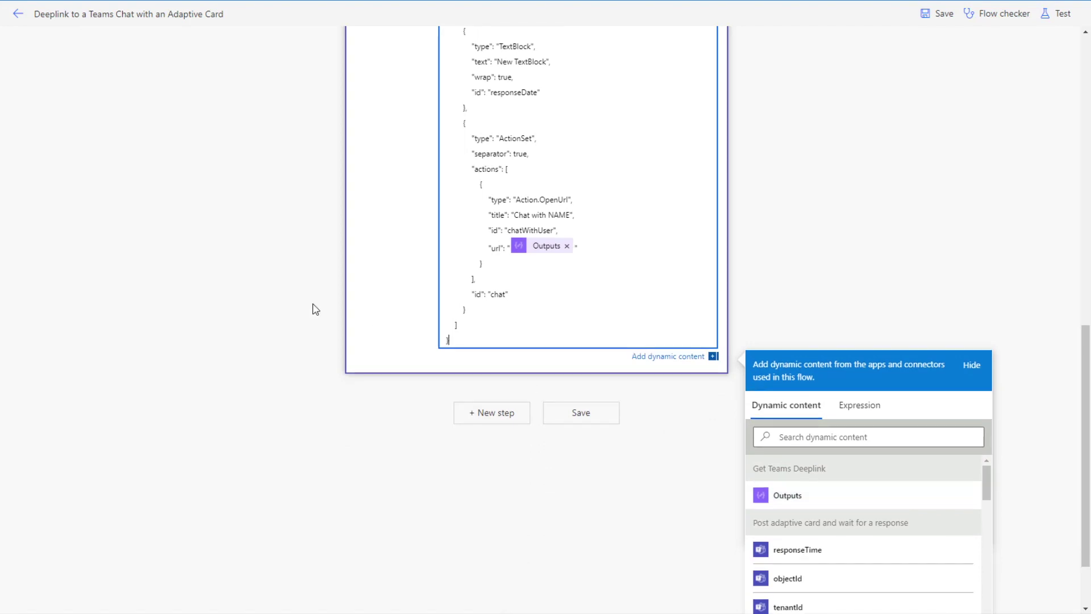
# Replace the chatWithUser title with a concat expression joining 'Chat with ' and the Display Name from Get user profile.
pyautogui.scroll(1, 326, 305)
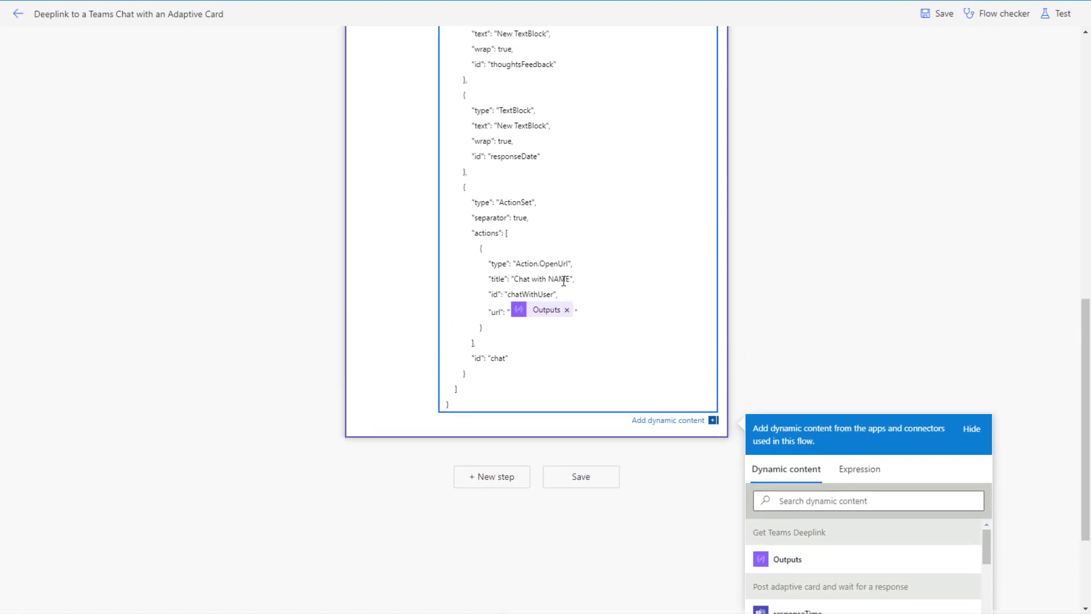
pyautogui.moveTo(515, 278); pyautogui.dragTo(570, 280)
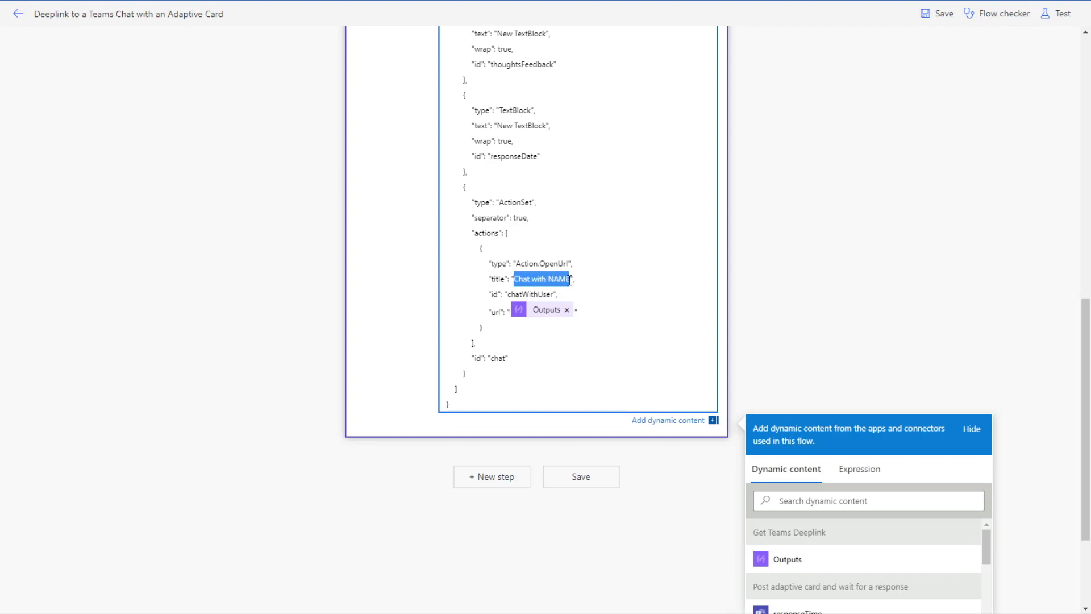
pyautogui.press('BackSpace')
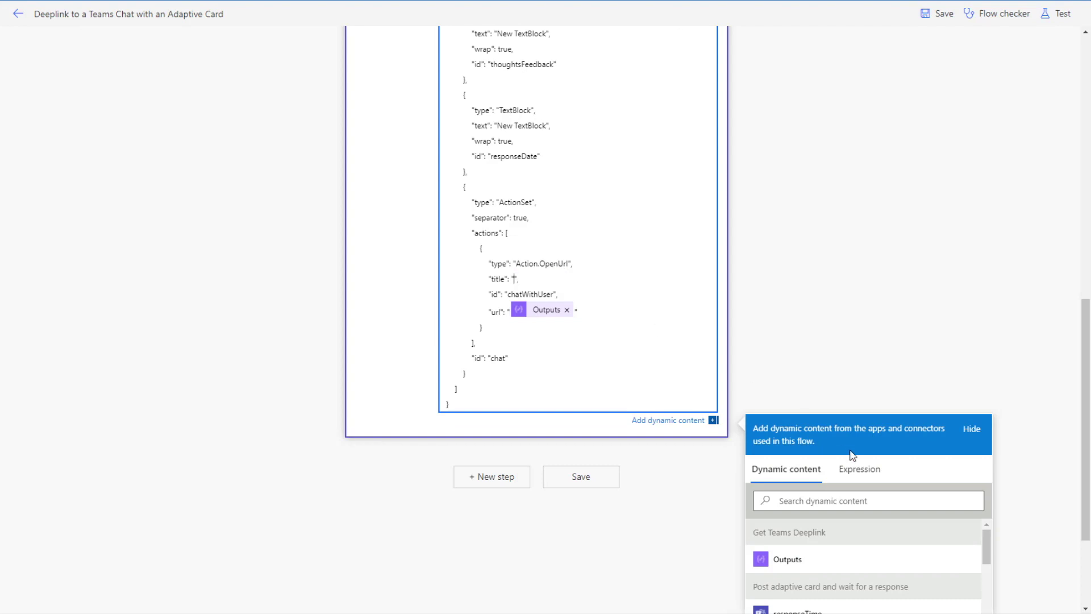
pyautogui.click(852, 471)
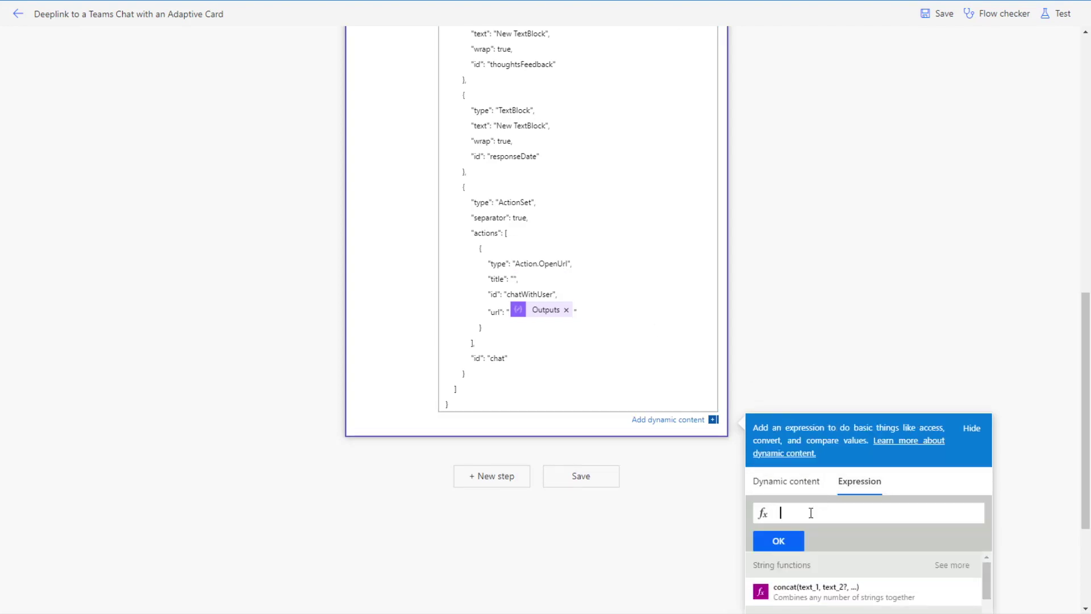
pyautogui.write('concat(')
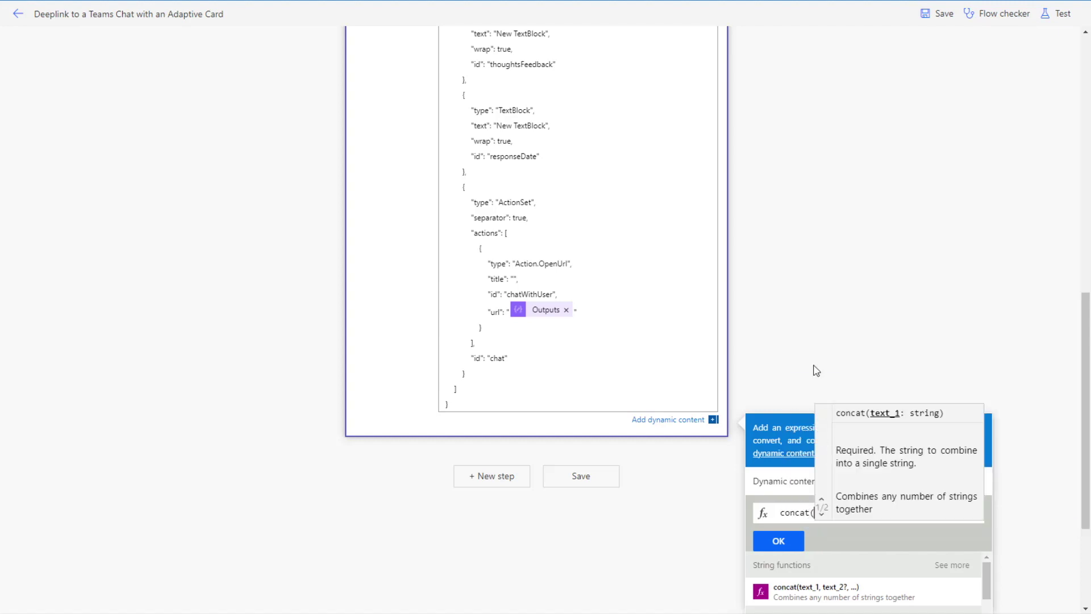
pyautogui.write("'Chat with ")
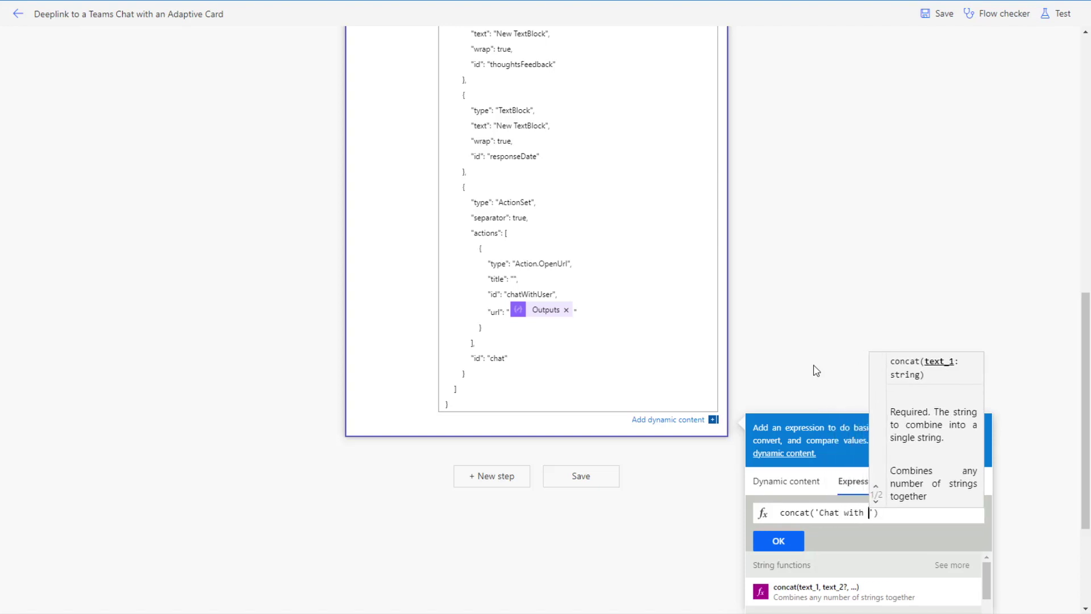
pyautogui.write("',")
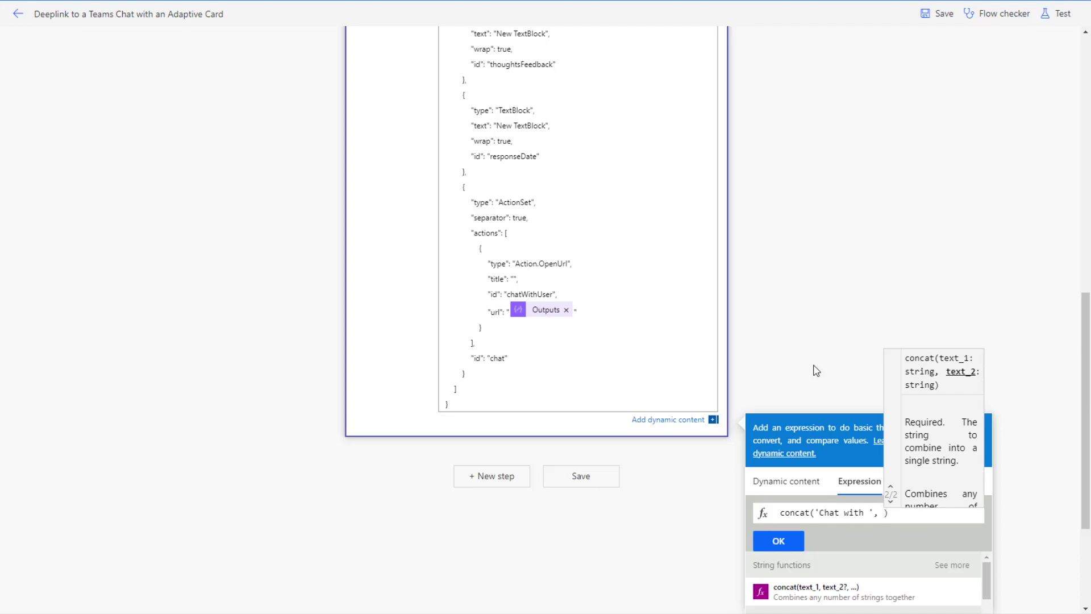
pyautogui.click(786, 481)
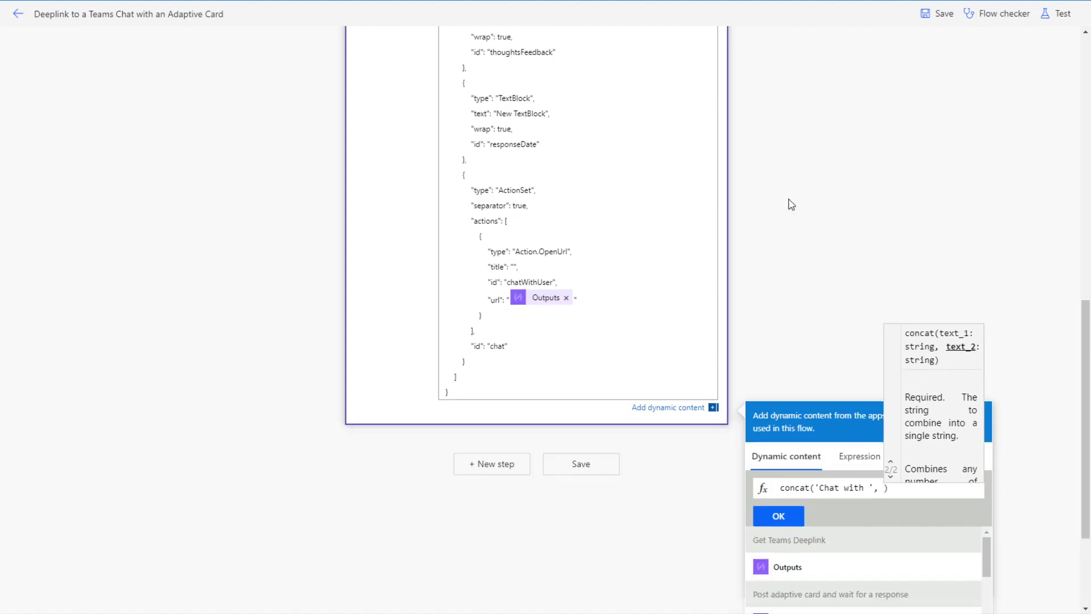
pyautogui.scroll(-10, 830, 489)
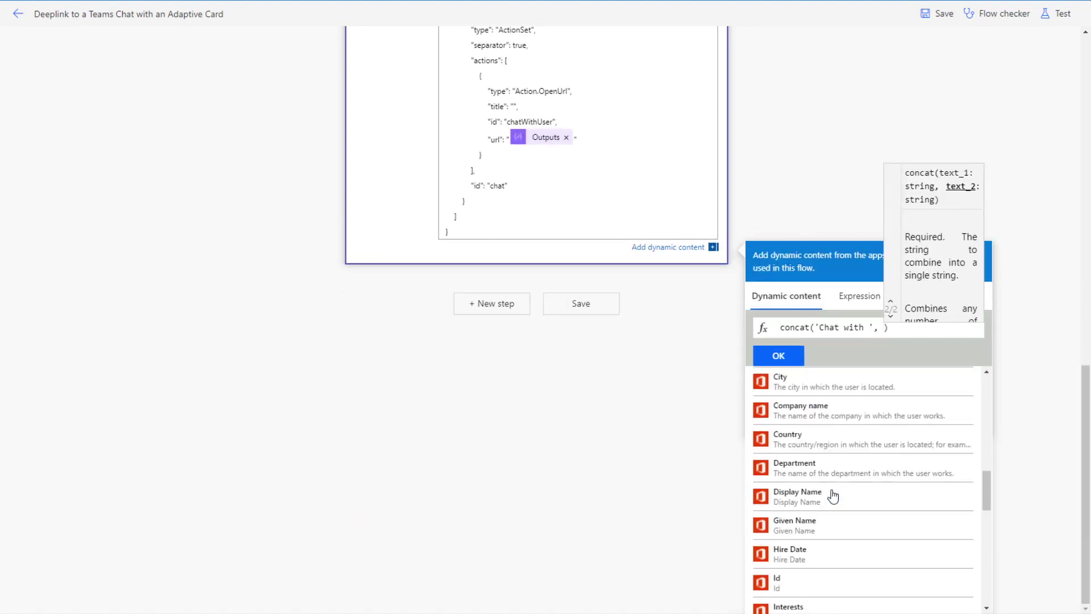
pyautogui.scroll(-1, 833, 497)
pyautogui.click(814, 453)
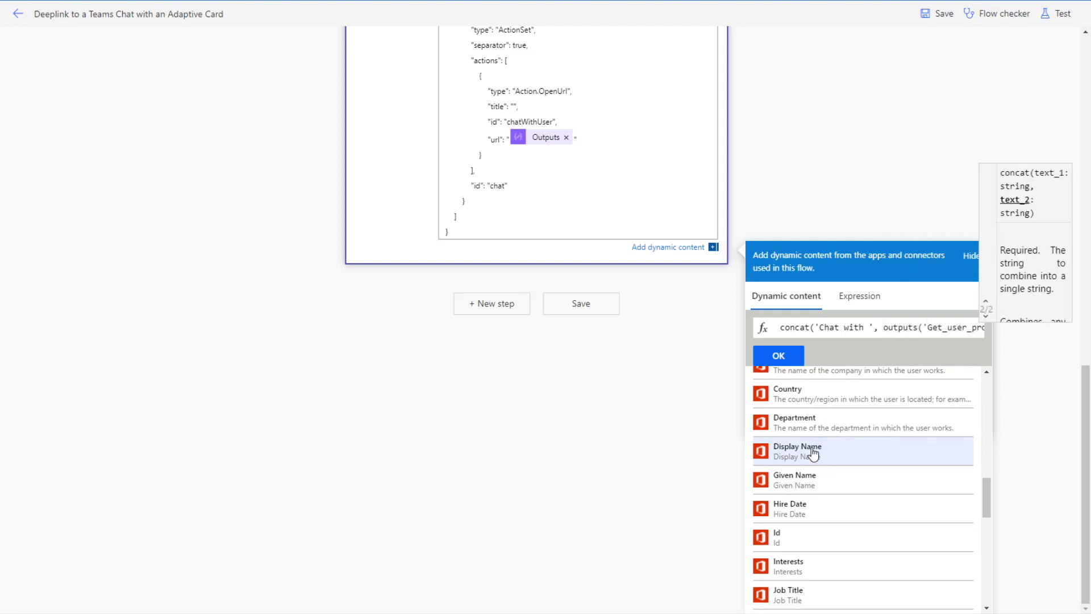
pyautogui.click(790, 357)
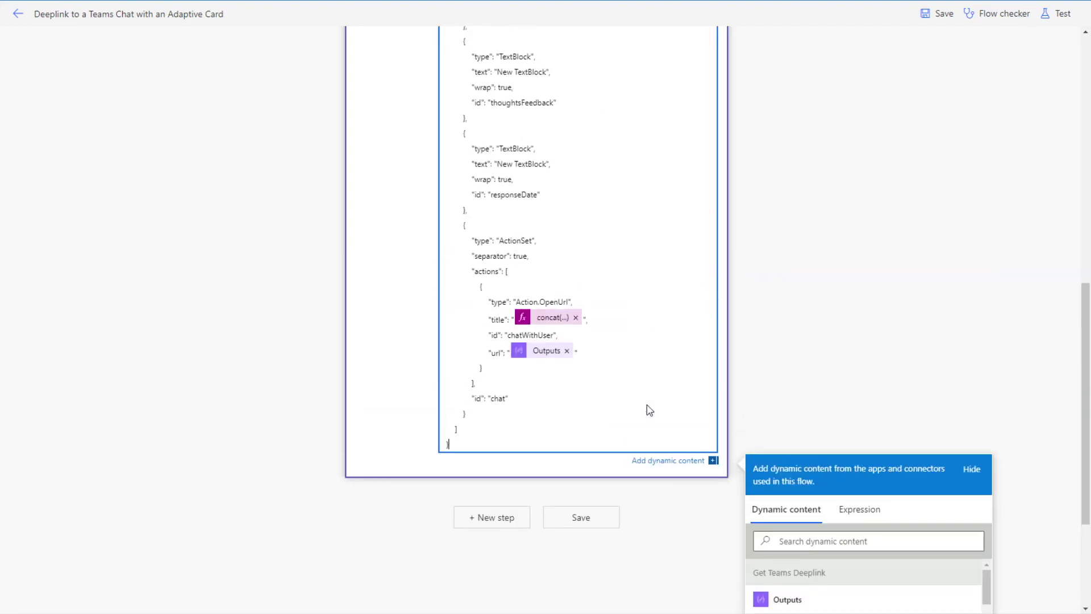
# Replace the placeholder text of the thoughtsFeedback TextBlock with the thoughts value from the adaptive card response.
pyautogui.scroll(1, 625, 415)
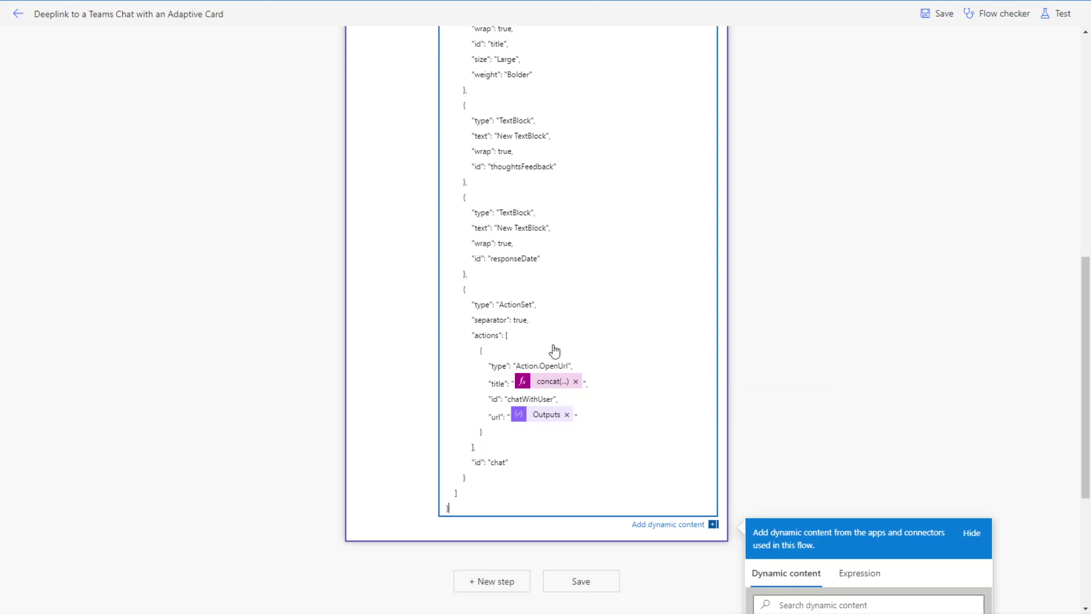
pyautogui.scroll(2, 562, 334)
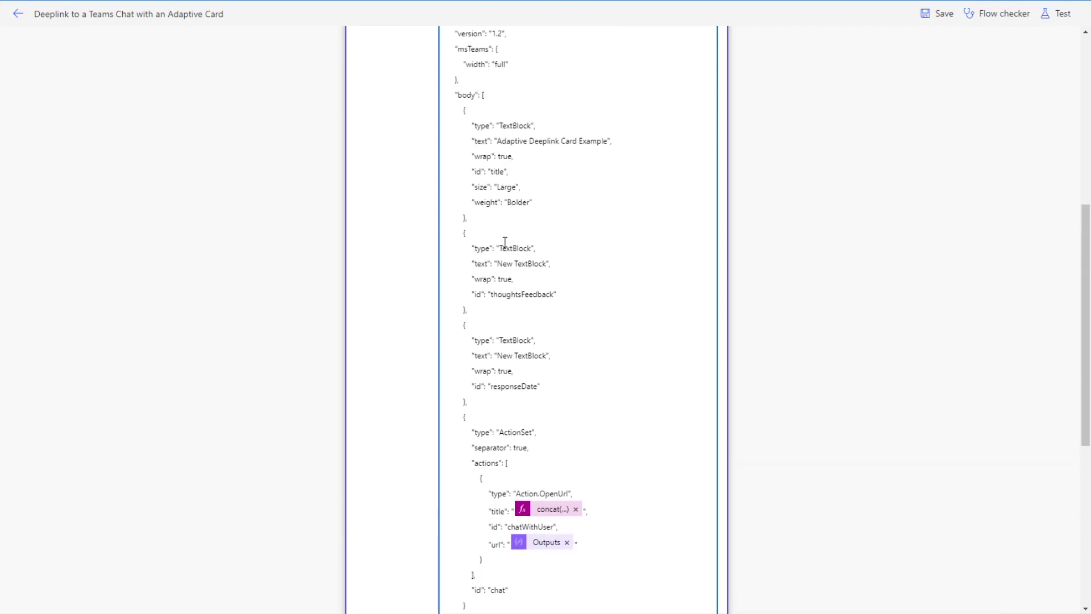
pyautogui.scroll(2, 531, 380)
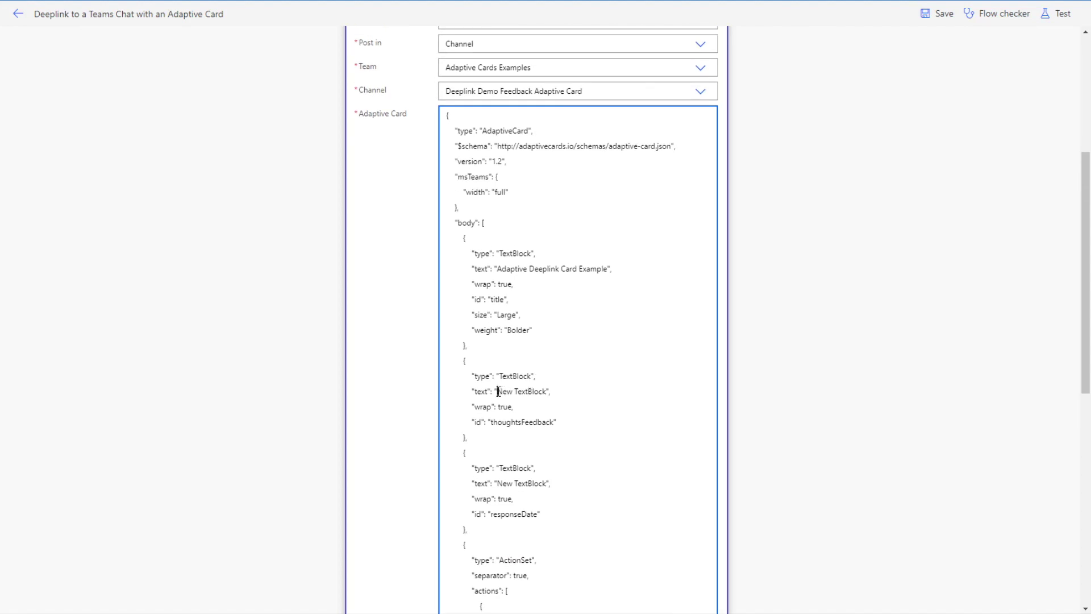
pyautogui.moveTo(497, 391); pyautogui.dragTo(542, 391)
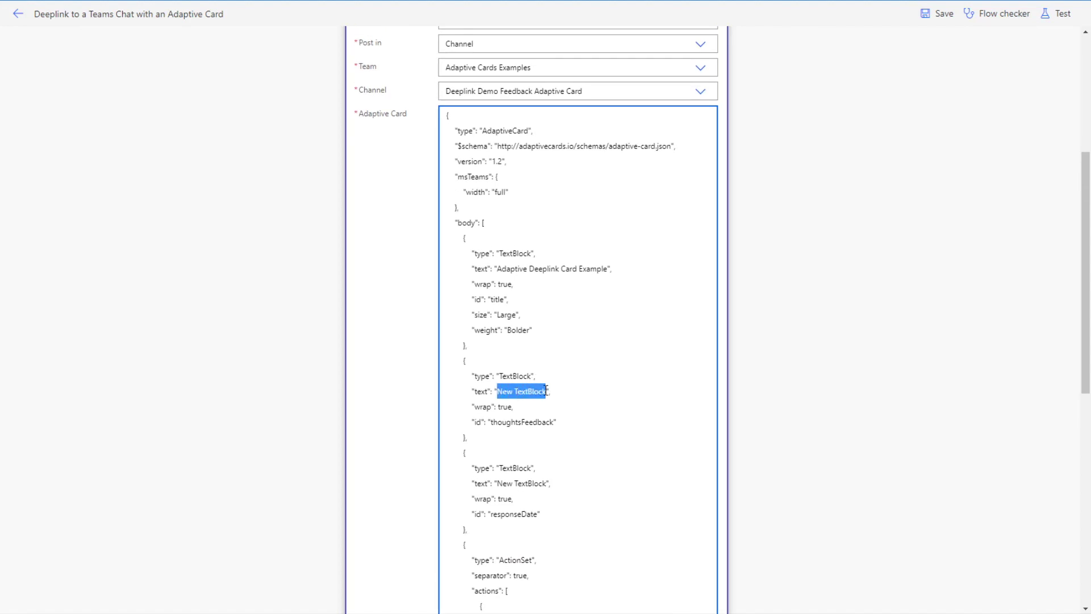
pyautogui.press('Delete')
pyautogui.scroll(-7, 728, 397)
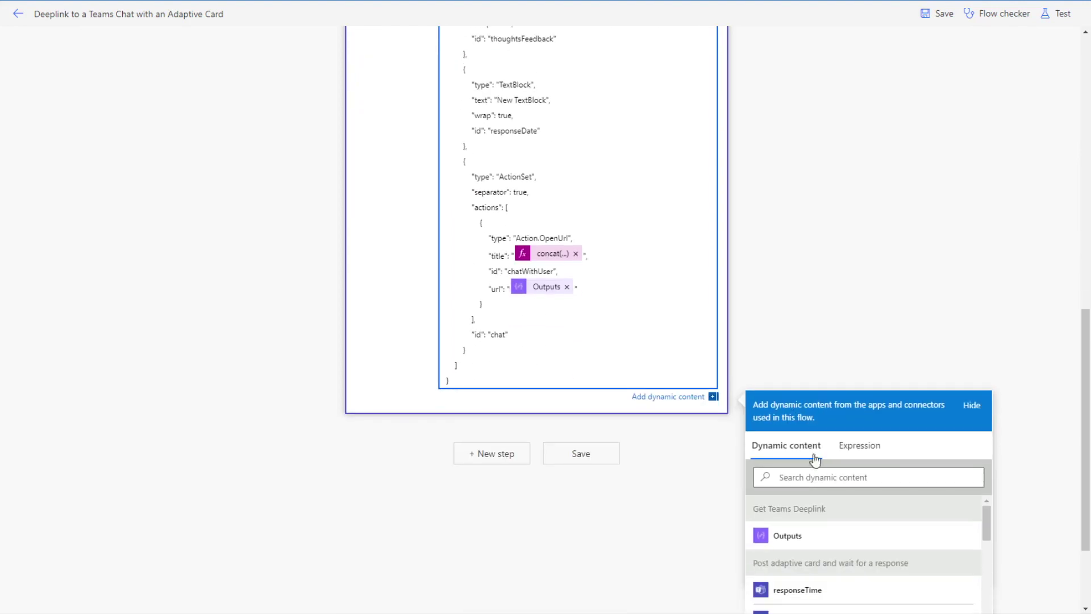
pyautogui.scroll(-5, 827, 495)
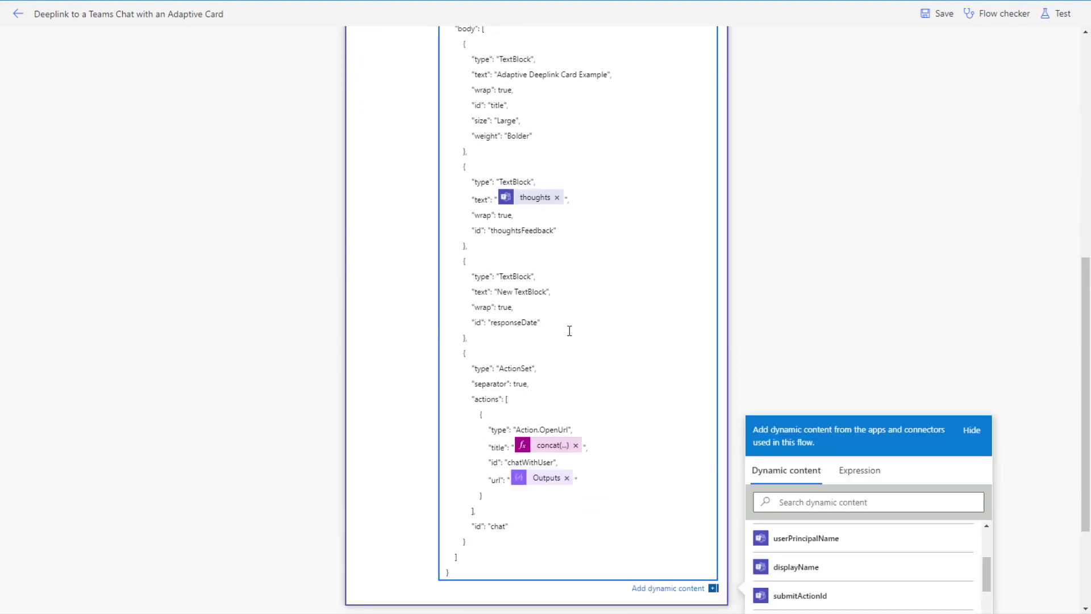
# Replace the placeholder text of the responseDate TextBlock with a concat expression joining 'Resolved Date: ' and the resolvedDate value from the adaptive card response.
pyautogui.moveTo(498, 293); pyautogui.dragTo(547, 292)
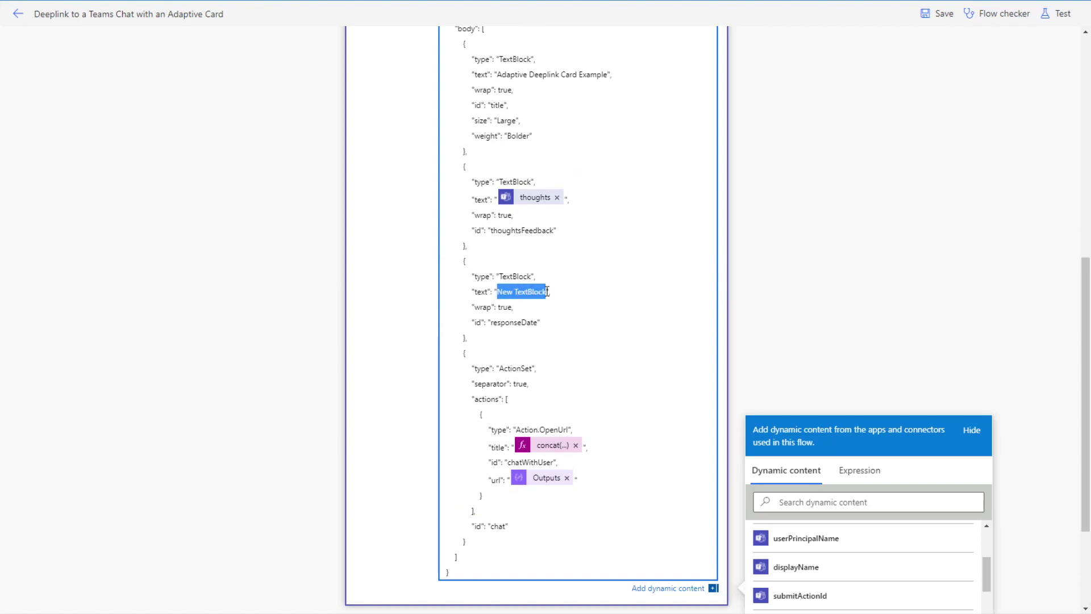
pyautogui.press('BackSpace')
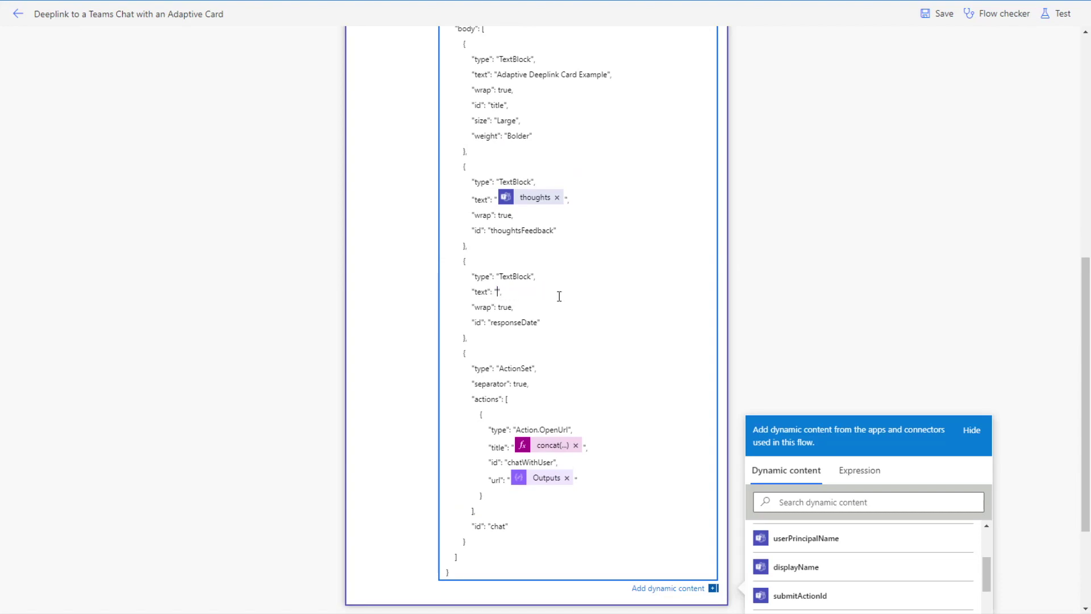
pyautogui.click(861, 471)
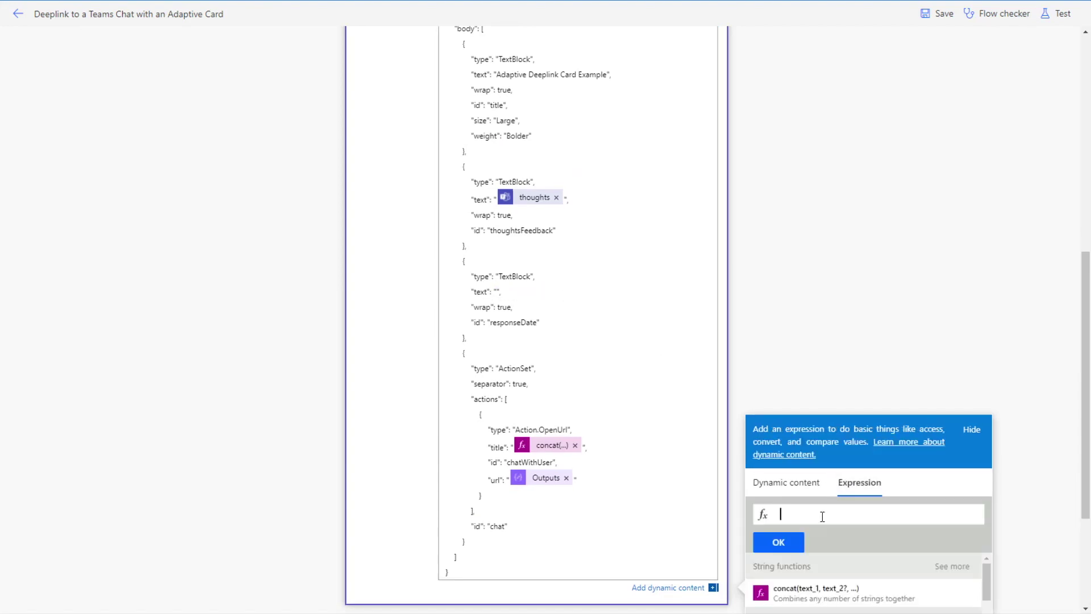
pyautogui.write('concat(')
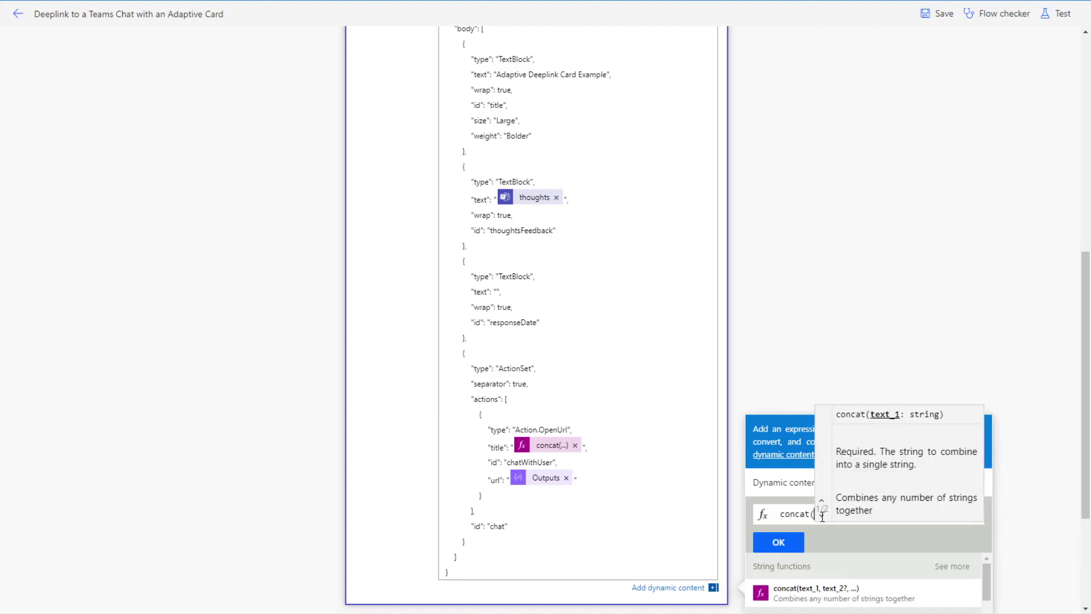
pyautogui.write("'")
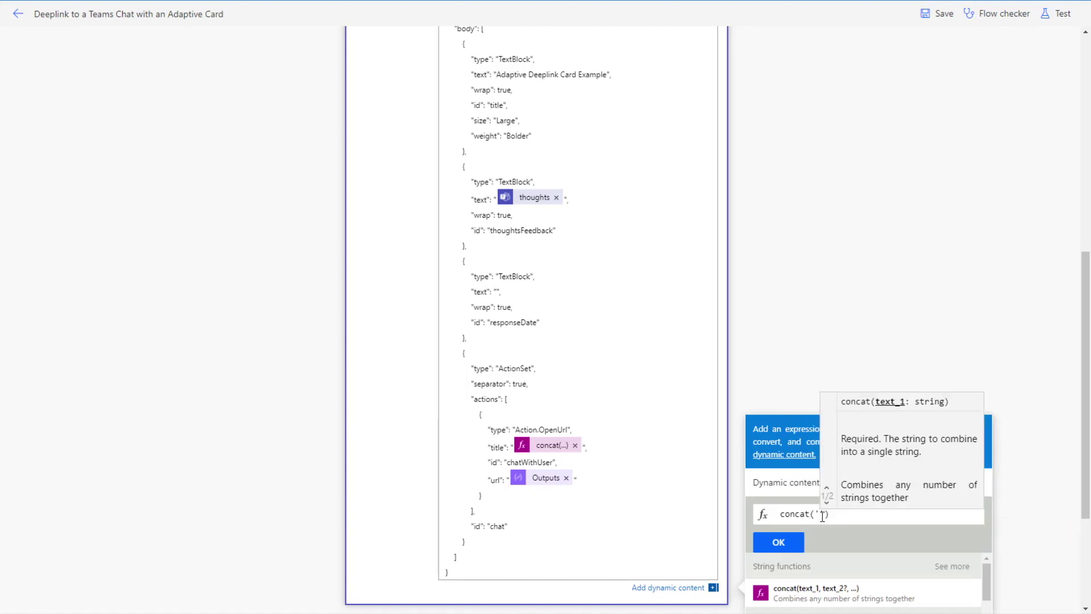
pyautogui.write('Resolved Dat')
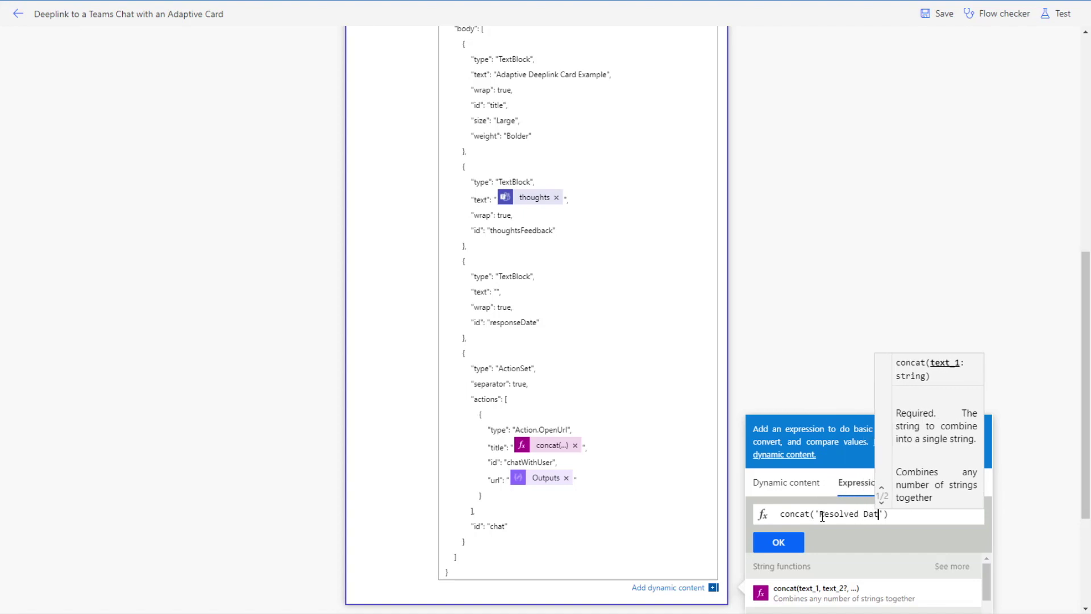
pyautogui.write('e:')
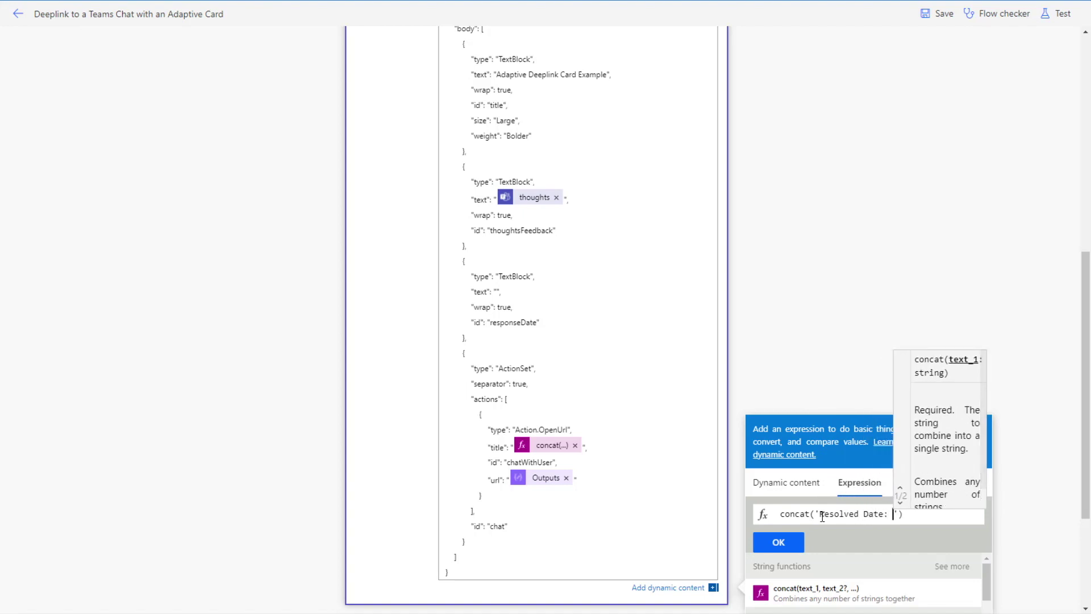
pyautogui.click(899, 513)
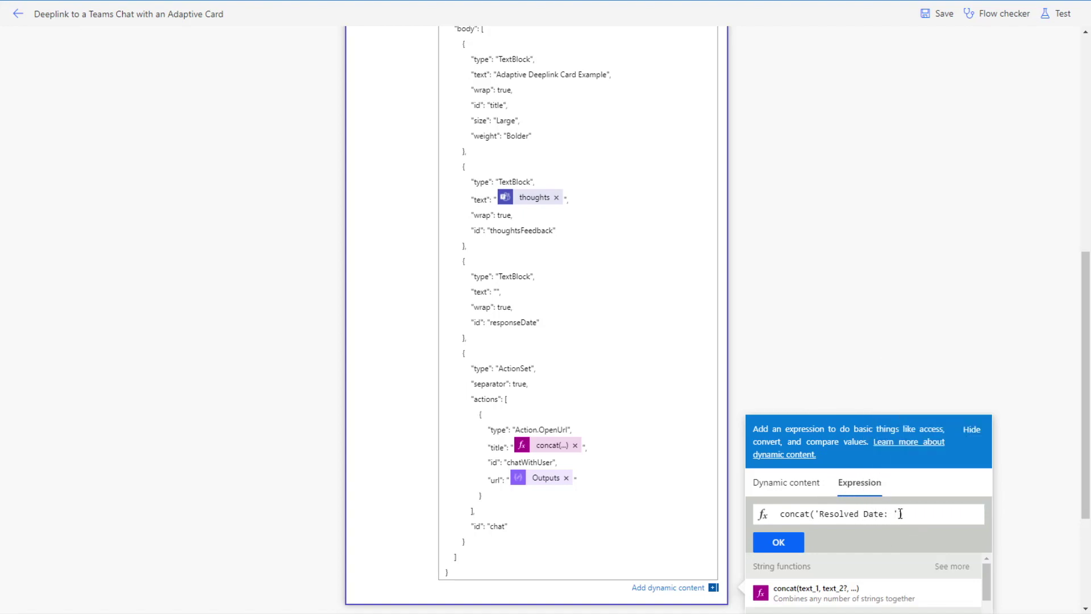
pyautogui.write(',')
pyautogui.click(793, 484)
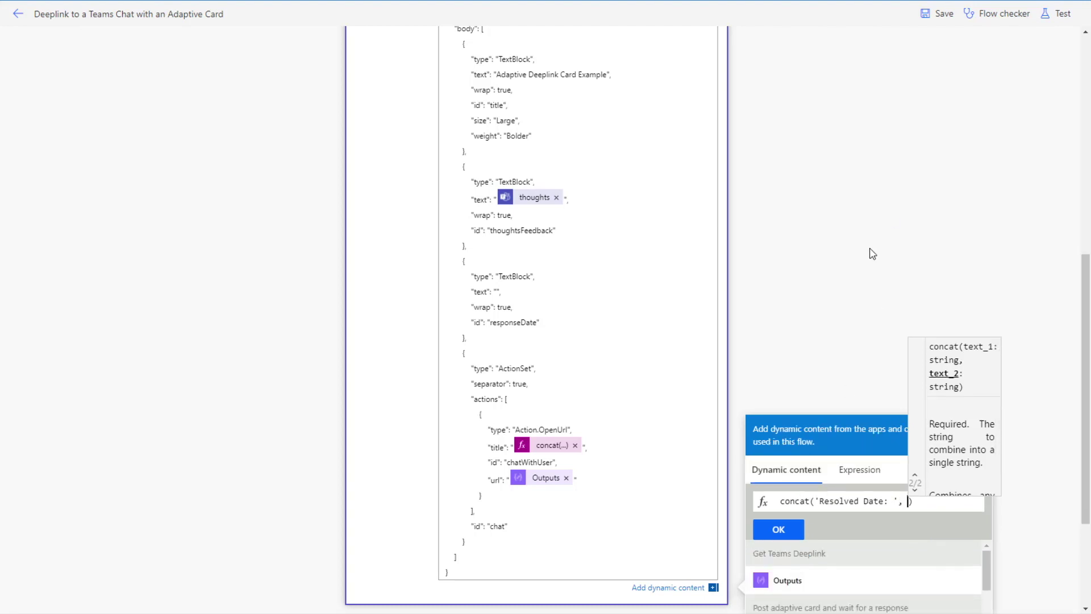
pyautogui.scroll(-3, 864, 295)
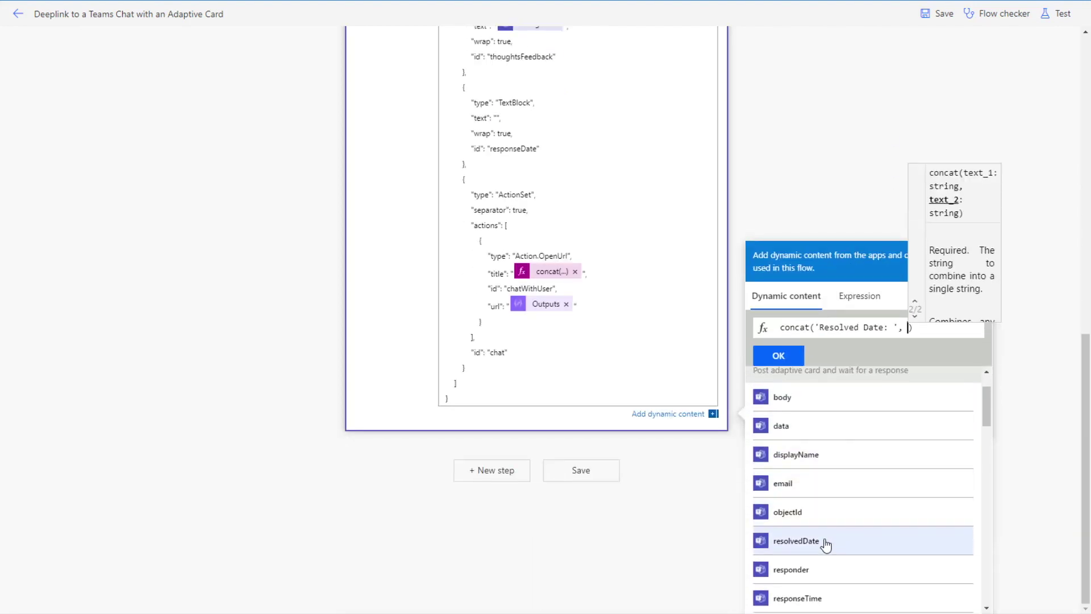
pyautogui.click(825, 544)
pyautogui.click(779, 355)
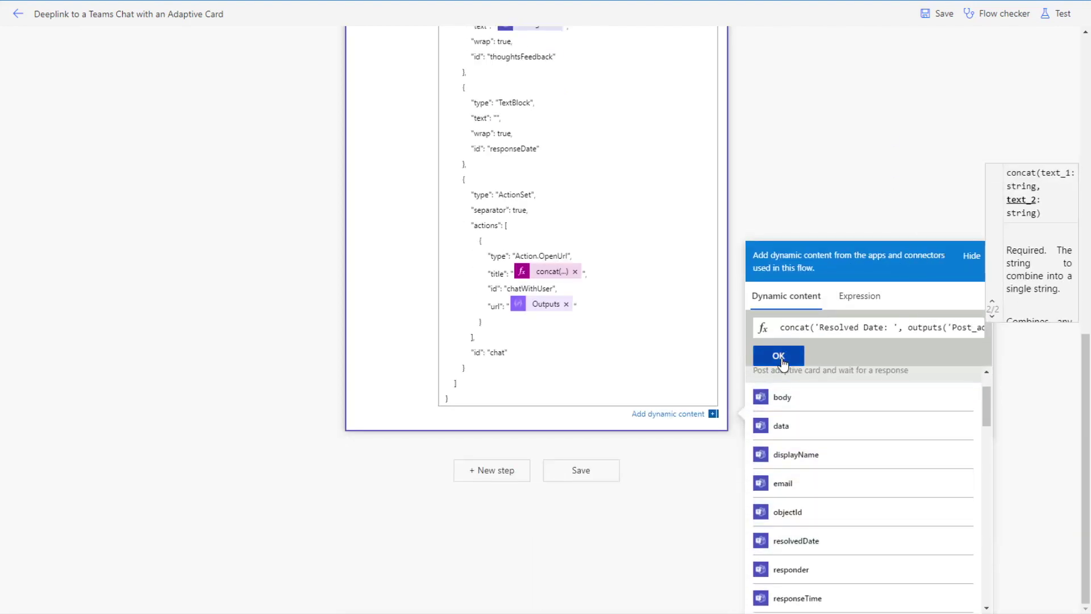
pyautogui.scroll(4, 555, 351)
pyautogui.scroll(3, 657, 378)
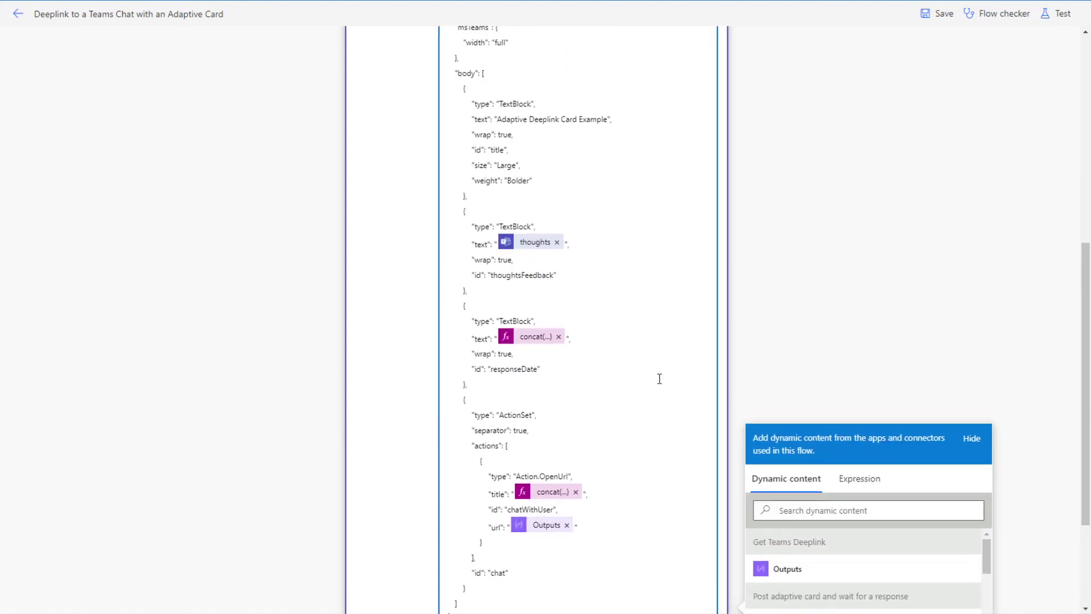
# Save the flow and start a manual test run.
pyautogui.scroll(5, 706, 240)
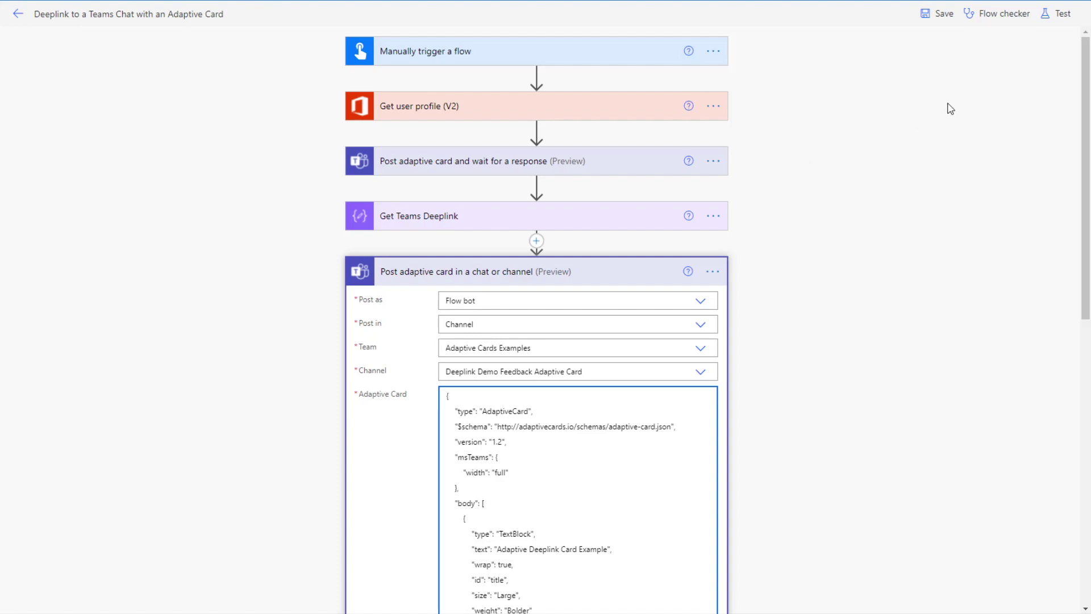
pyautogui.click(938, 16)
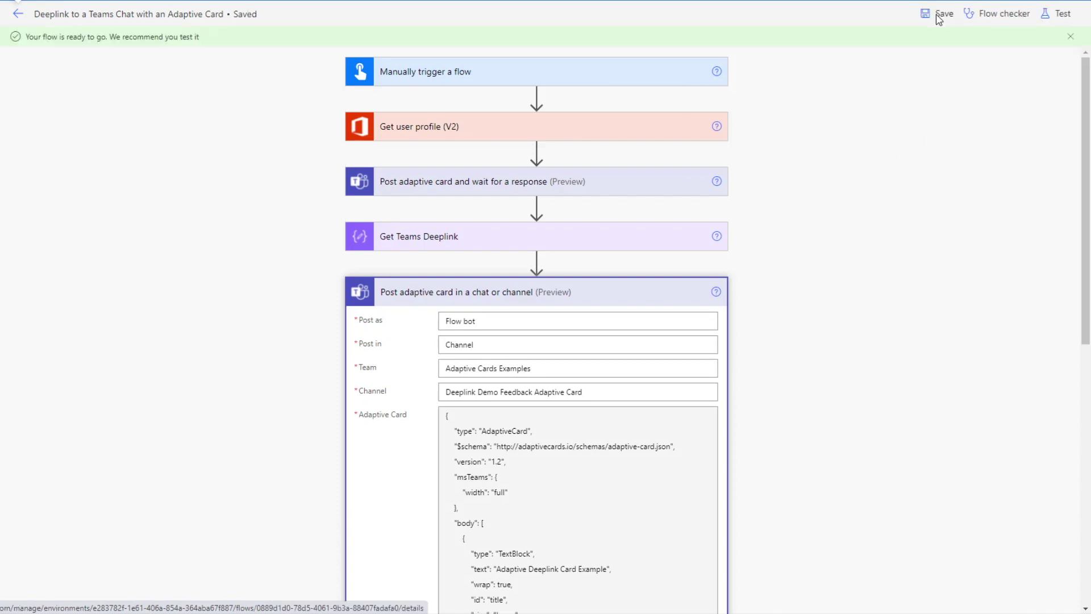
pyautogui.click(1057, 13)
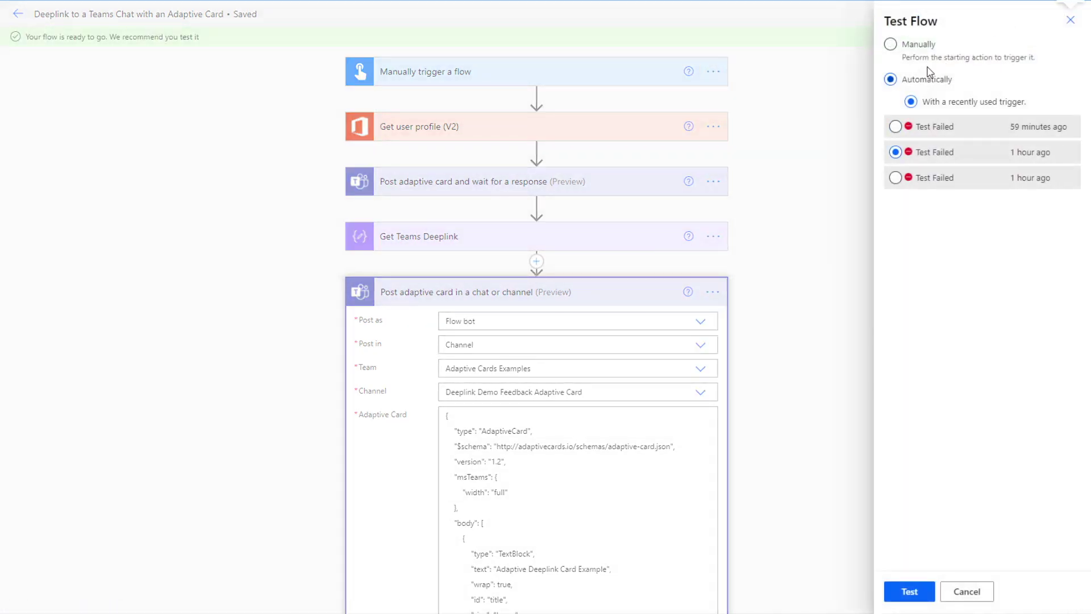
pyautogui.click(927, 45)
pyautogui.click(908, 592)
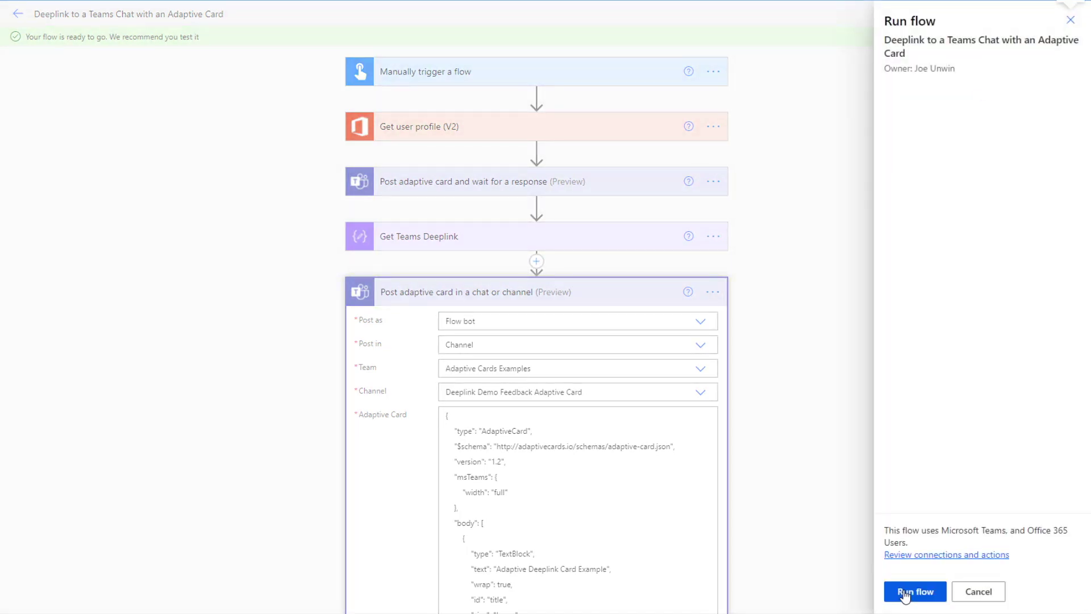
pyautogui.click(905, 595)
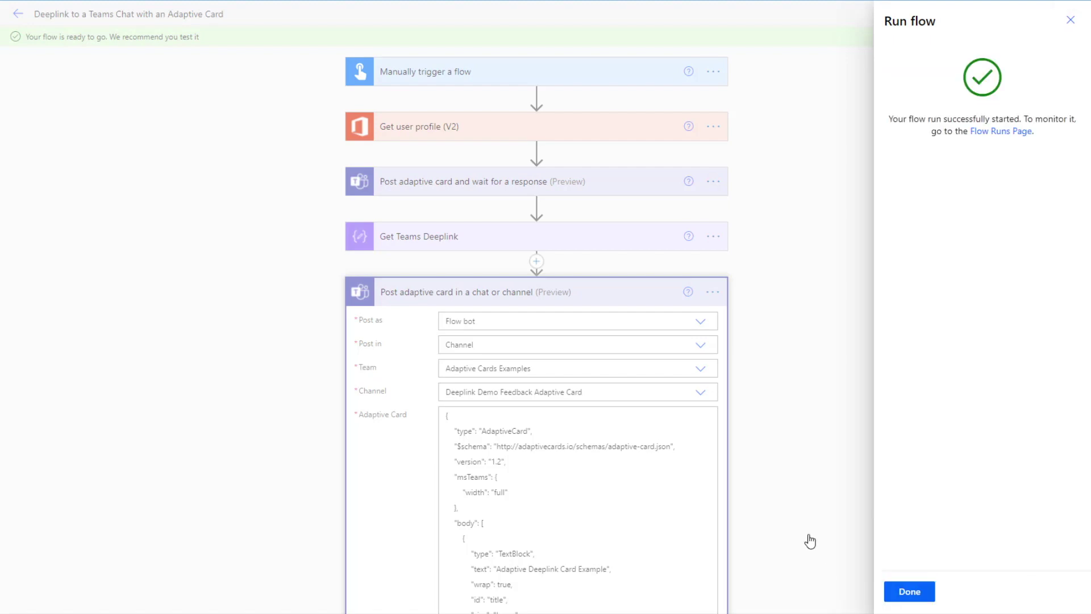
pyautogui.click(909, 591)
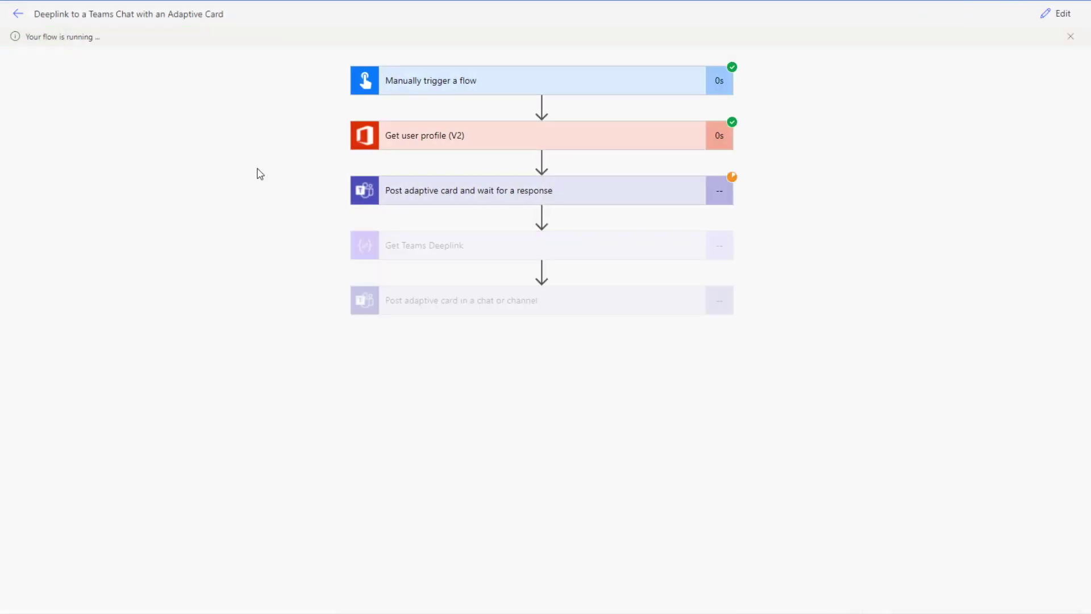
# Check the outputs of Get user profile (V2) in the running flow.
pyautogui.click(433, 142)
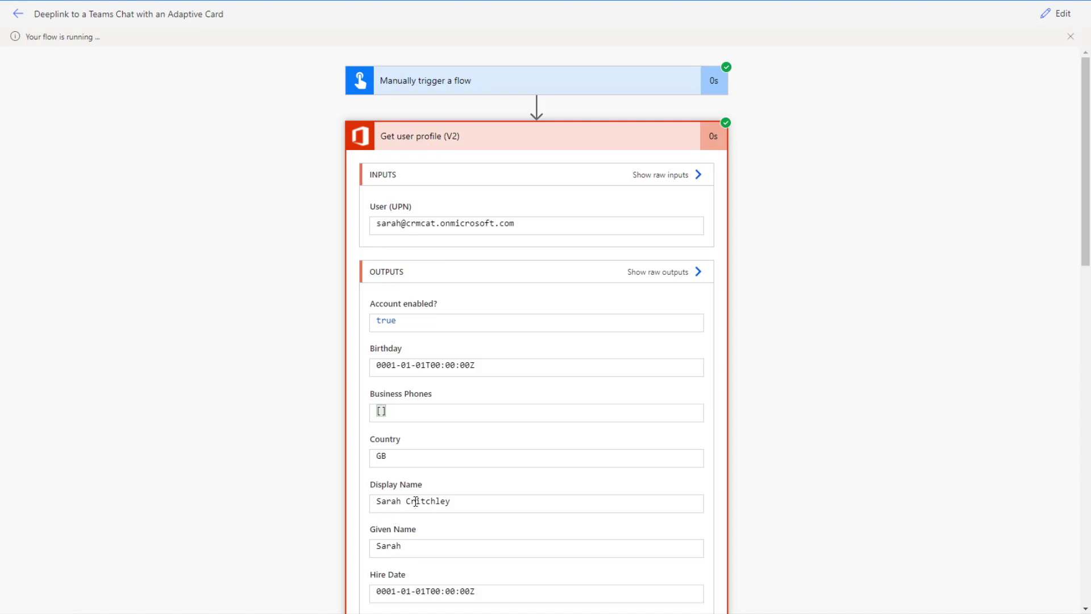
pyautogui.click(600, 143)
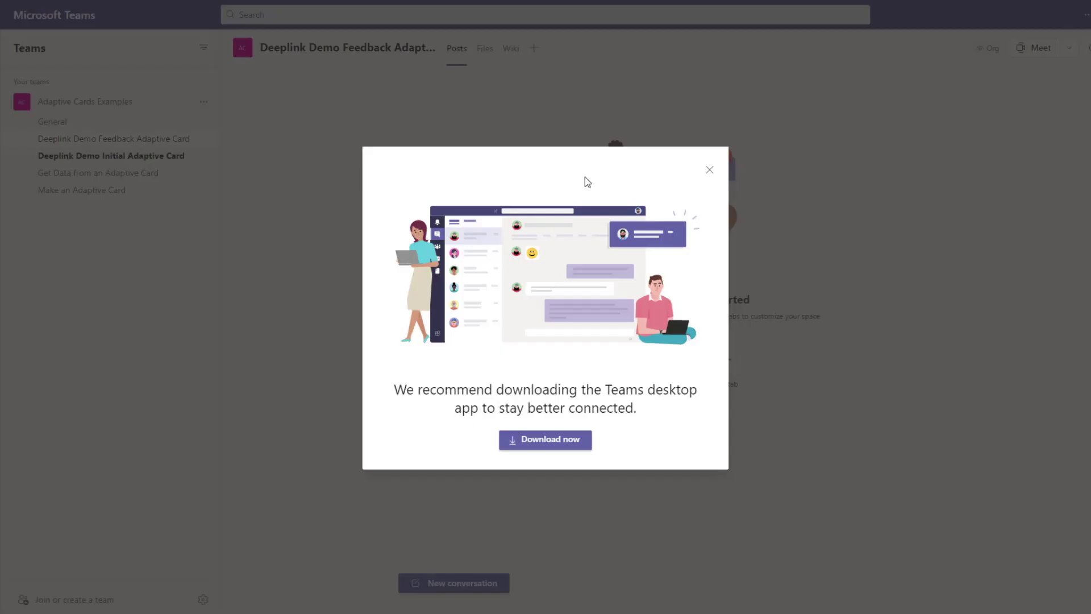
# In Microsoft Teams, submit the card in the Deeplink Demo Initial Adaptive Card channel with the thoughts "This is my thought example" and date Jun 1, 2021.
pyautogui.click(710, 169)
pyautogui.click(140, 155)
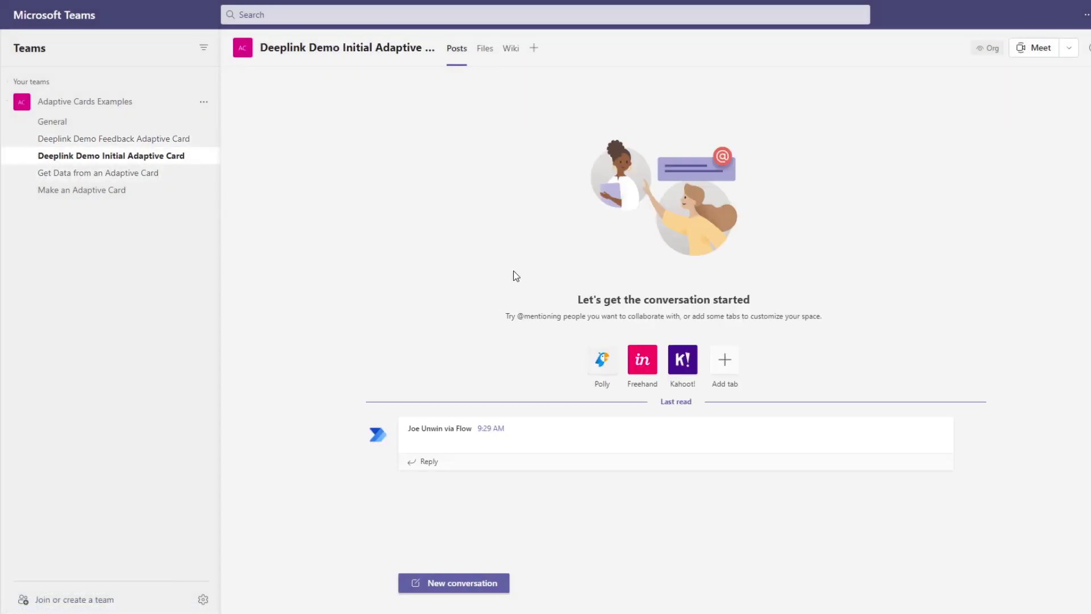
pyautogui.click(557, 424)
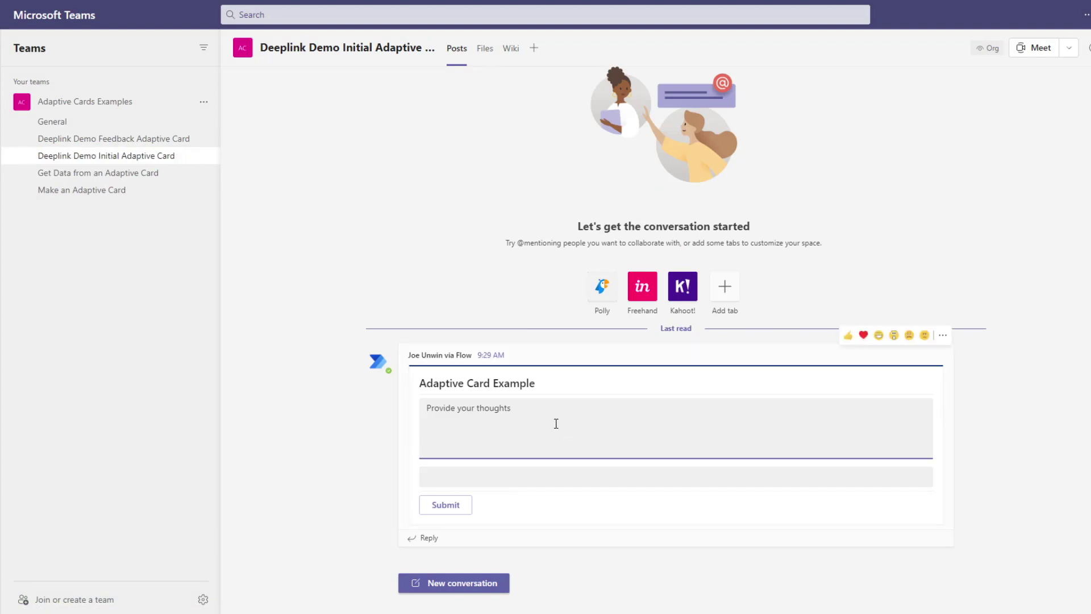
pyautogui.write('This is my thought example')
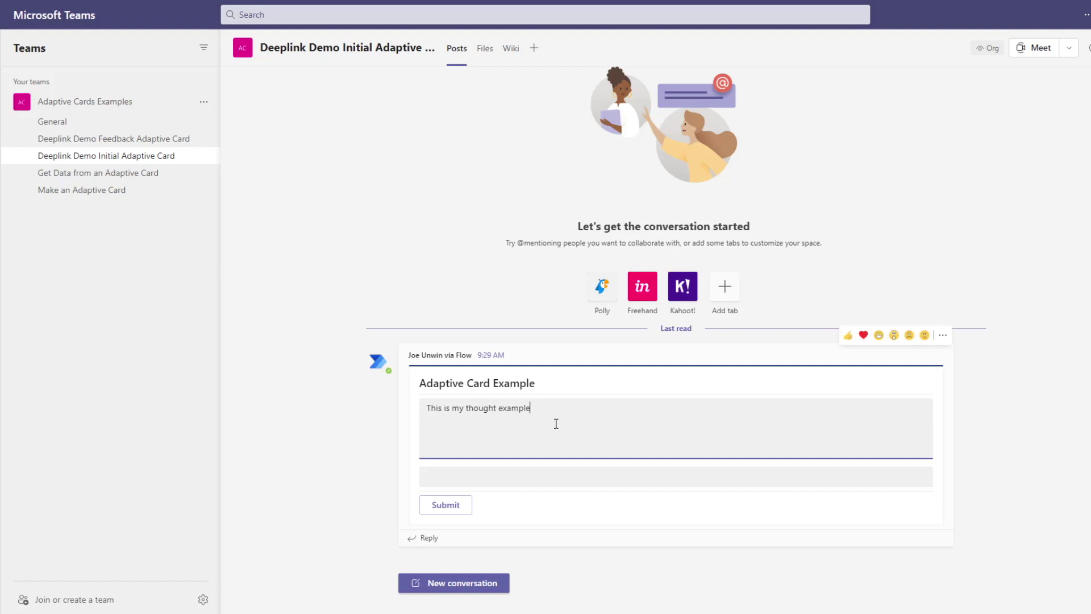
pyautogui.click(536, 479)
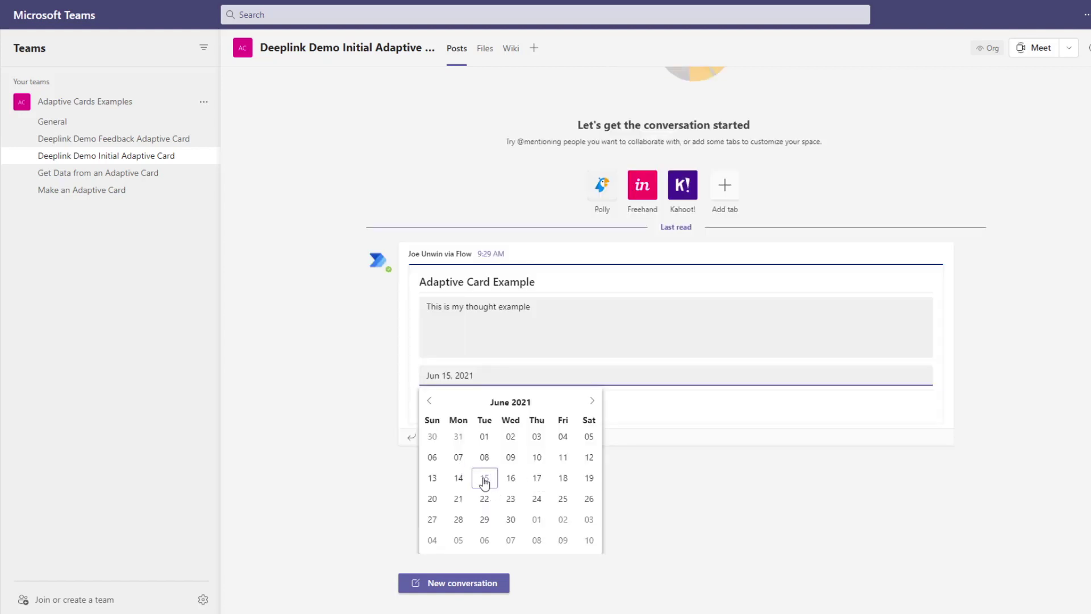
pyautogui.click(491, 442)
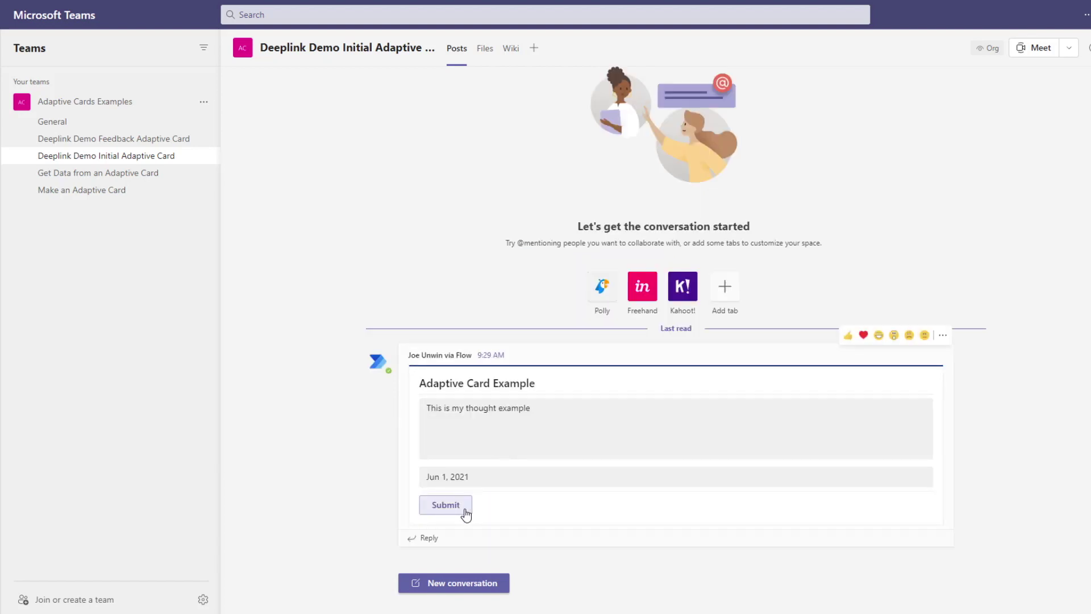
pyautogui.click(464, 511)
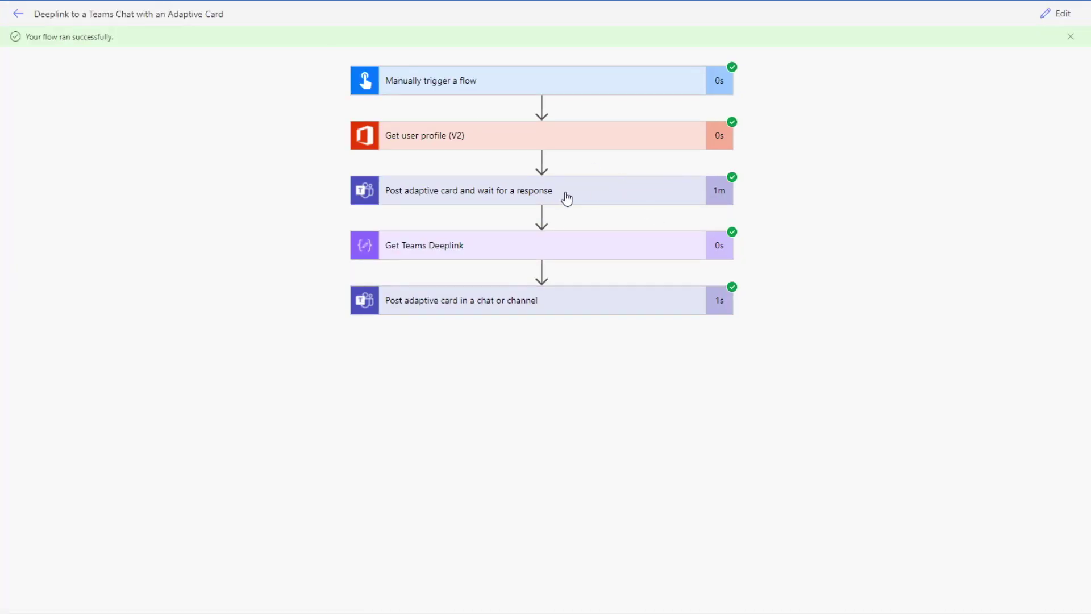
# Back in Power Automate, review the outputs of Post adaptive card and wait for a response, including the submitted thoughts and resolvedDate.
pyautogui.click(547, 198)
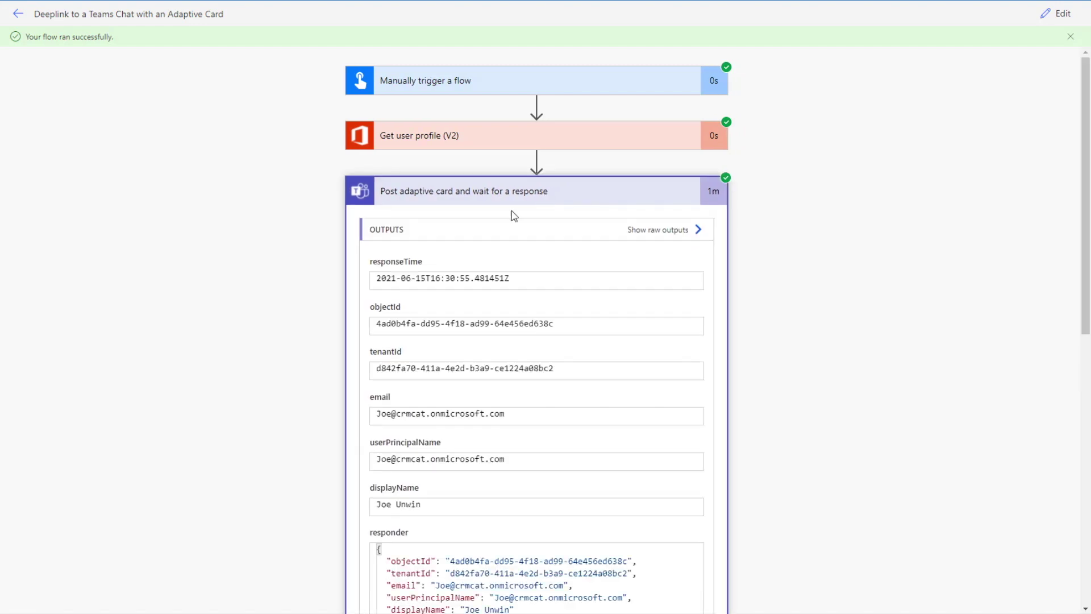
pyautogui.scroll(-6, 307, 458)
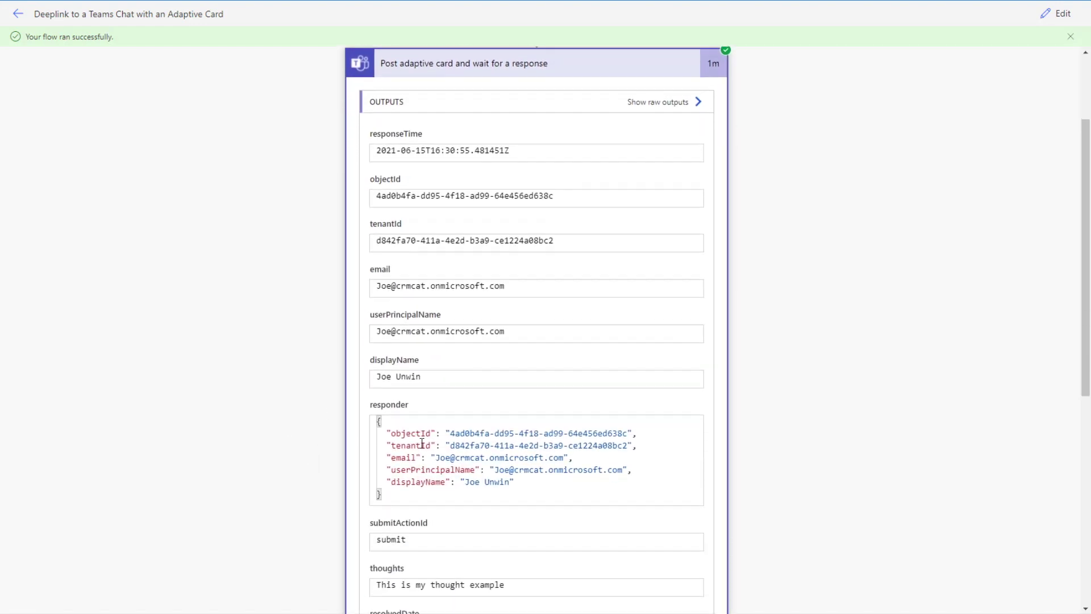
pyautogui.scroll(-3, 381, 465)
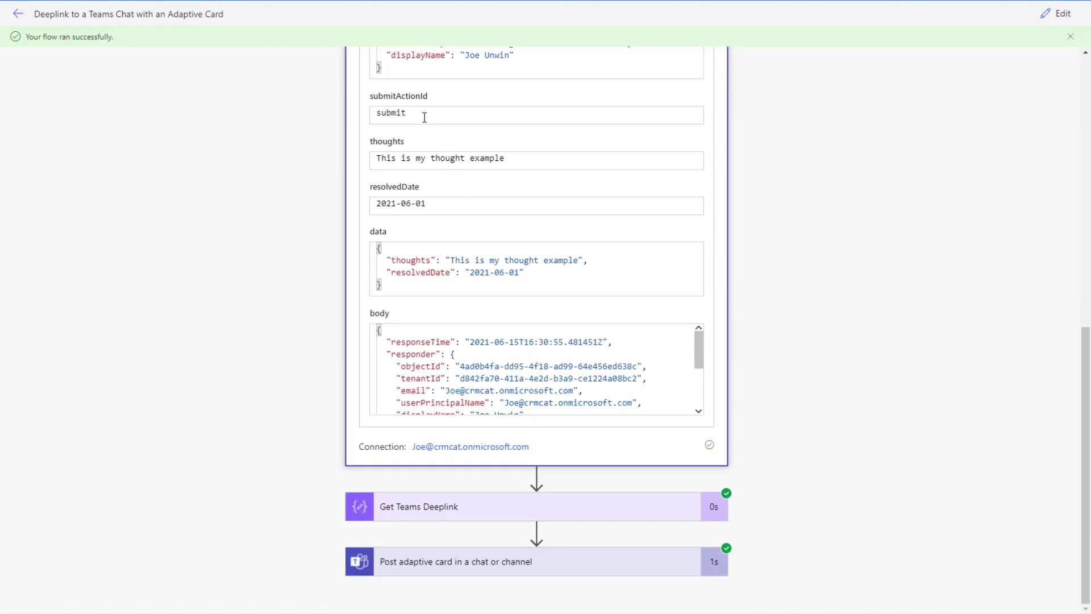
pyautogui.moveTo(400, 162); pyautogui.dragTo(448, 167)
pyautogui.doubleClick(485, 159)
pyautogui.scroll(10, 401, 215)
pyautogui.click(564, 190)
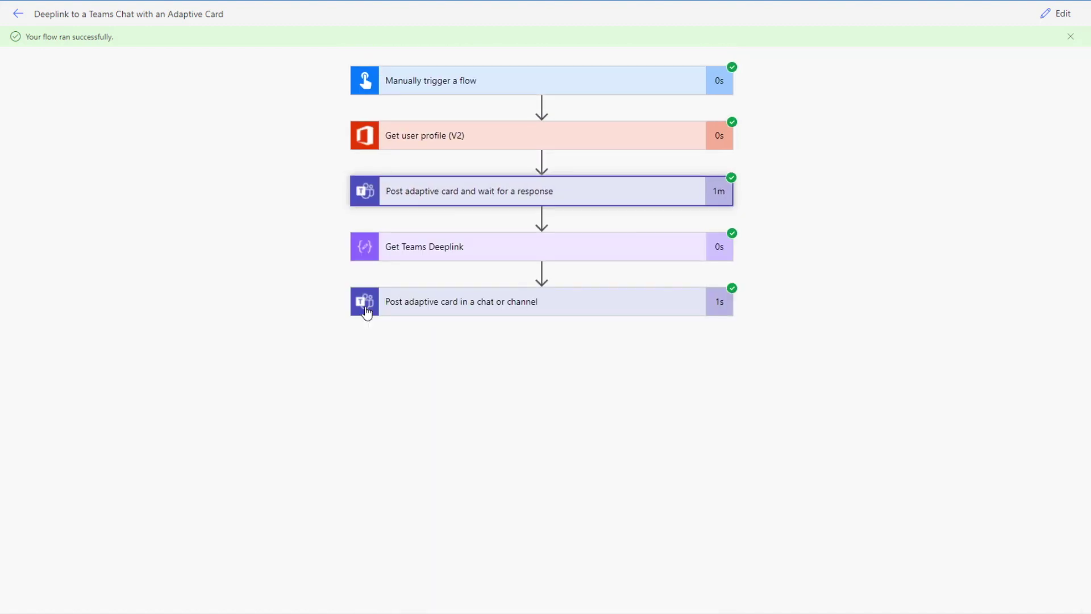
# Examine the composed chat link in the Get Teams Deeplink run details and recheck the card response outputs.
pyautogui.click(453, 254)
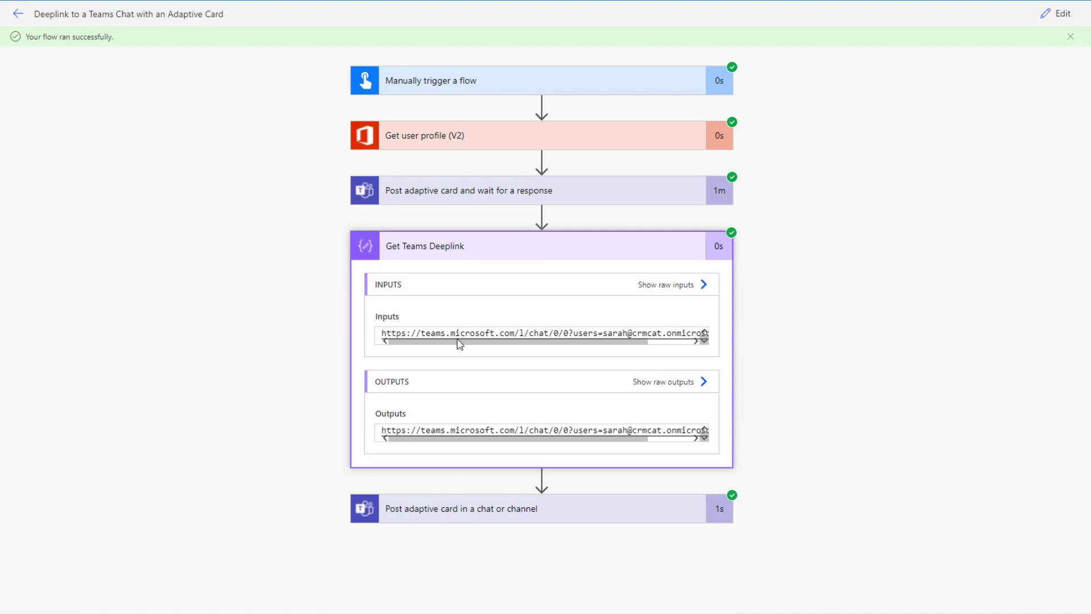
pyautogui.moveTo(455, 342); pyautogui.dragTo(547, 342)
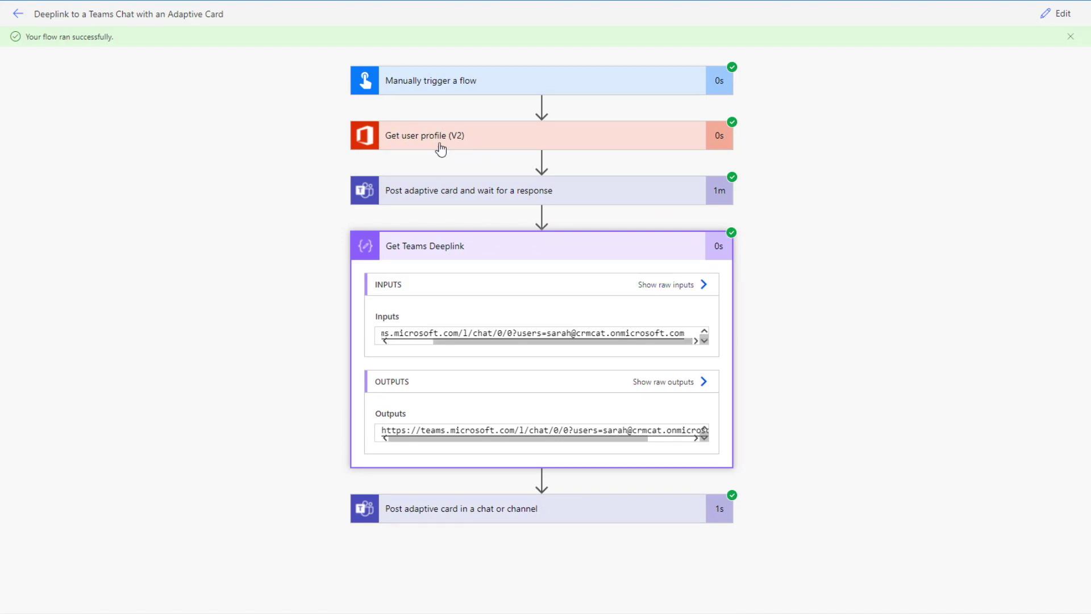
pyautogui.click(515, 199)
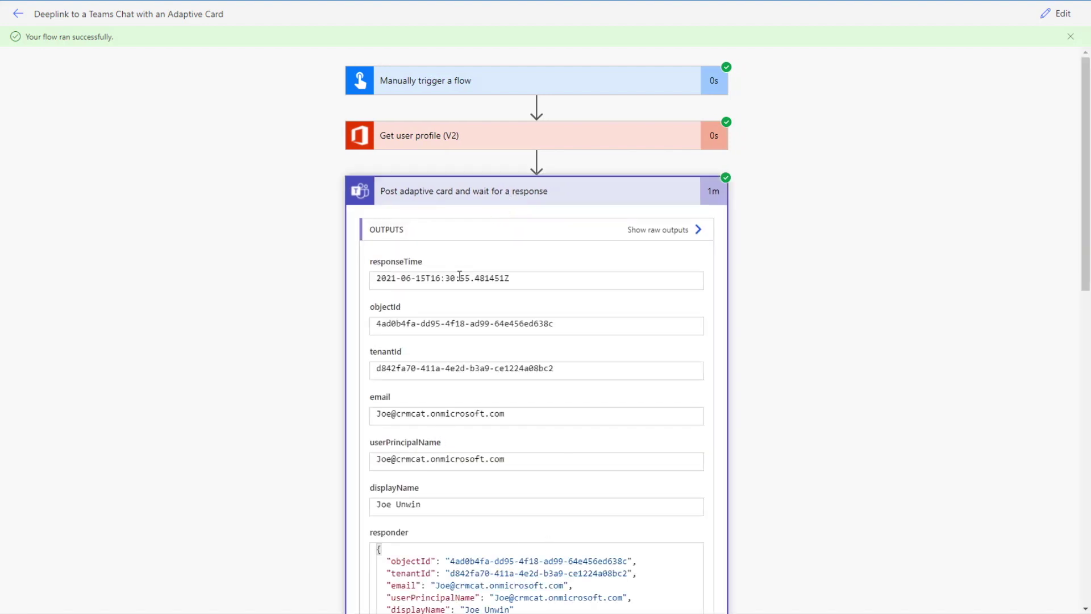
pyautogui.click(537, 199)
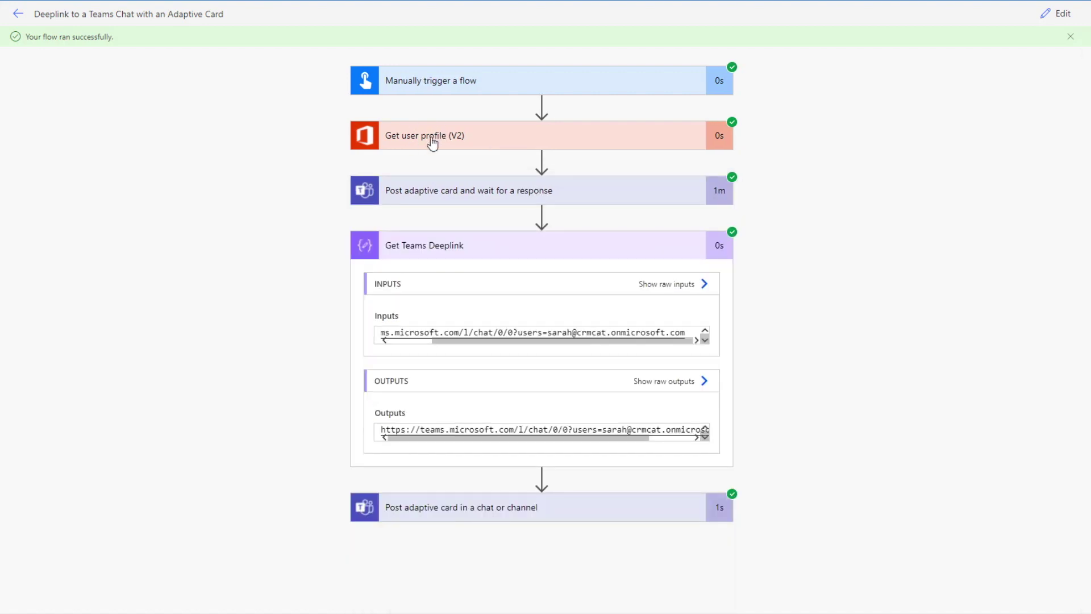
pyautogui.click(512, 254)
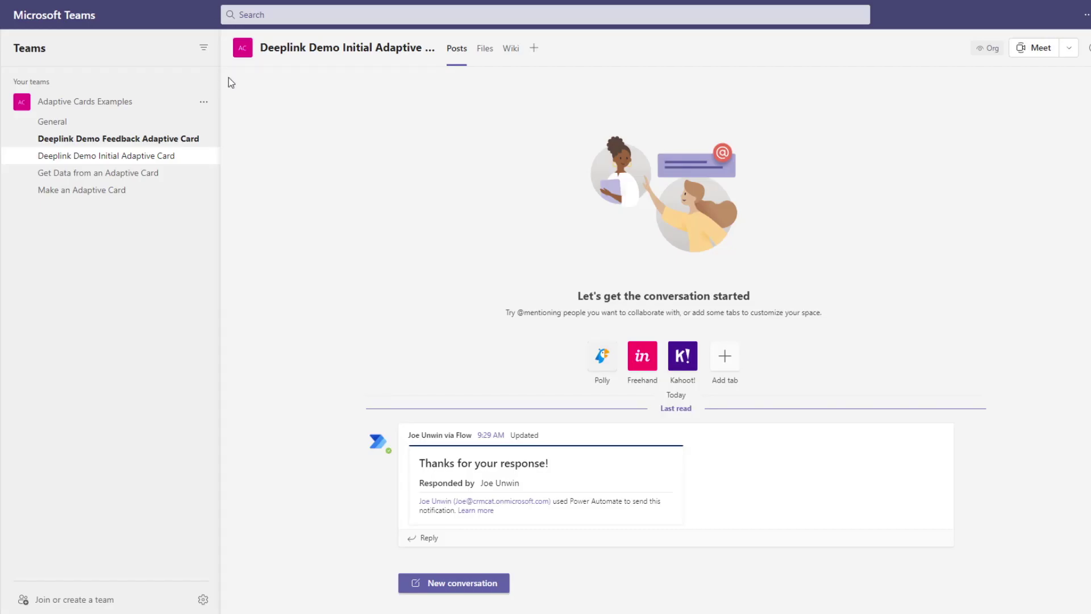
# In Microsoft Teams, open the Deeplink Demo Feedback Adaptive Card channel and check the posted card's thoughts and resolved date.
pyautogui.click(158, 142)
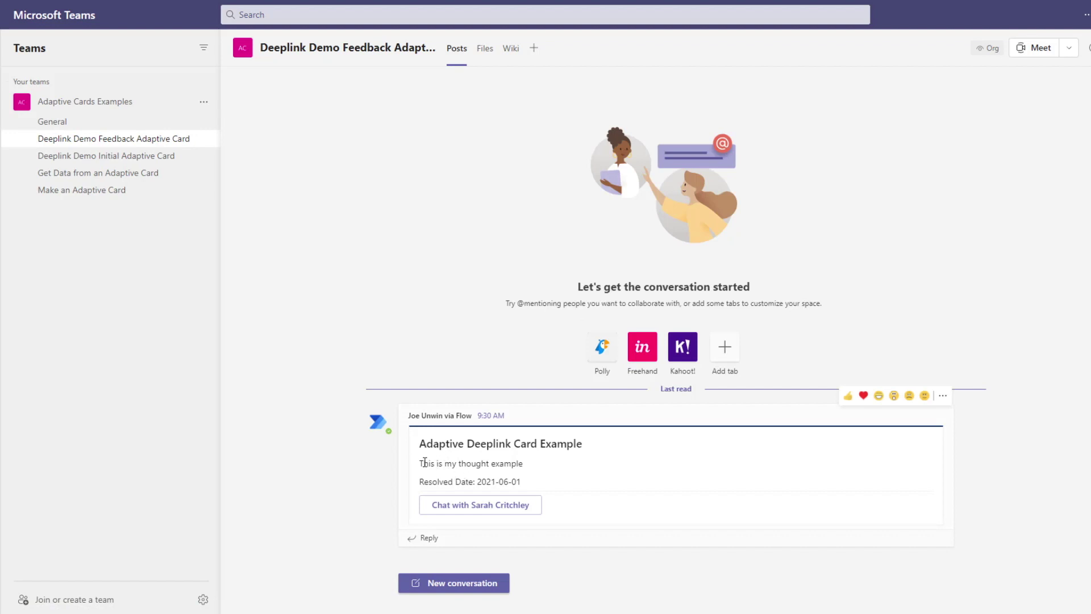
pyautogui.moveTo(424, 462); pyautogui.dragTo(514, 461)
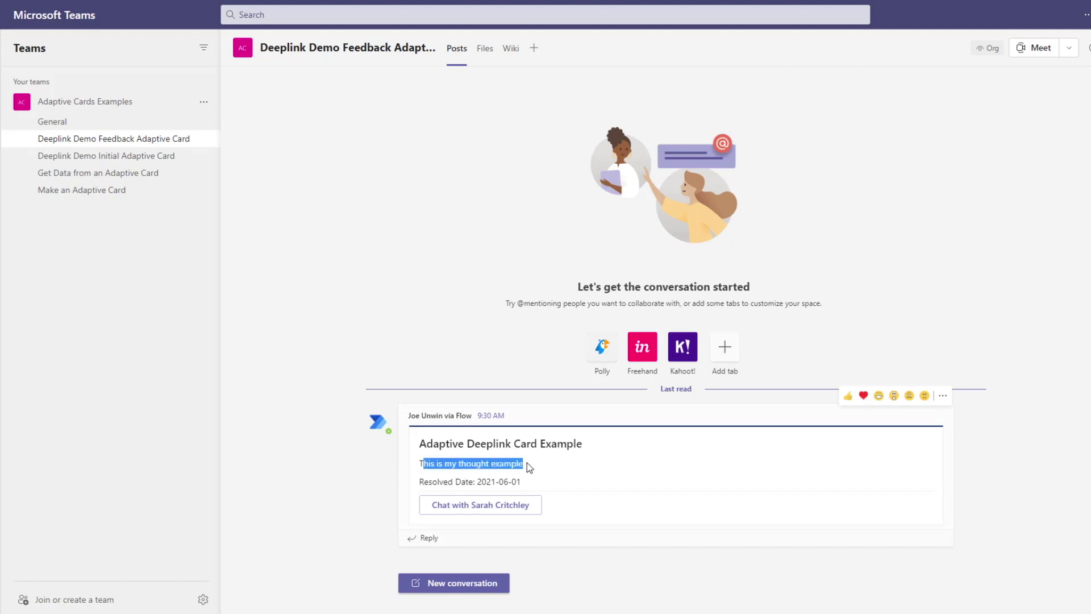
pyautogui.moveTo(428, 481); pyautogui.dragTo(522, 484)
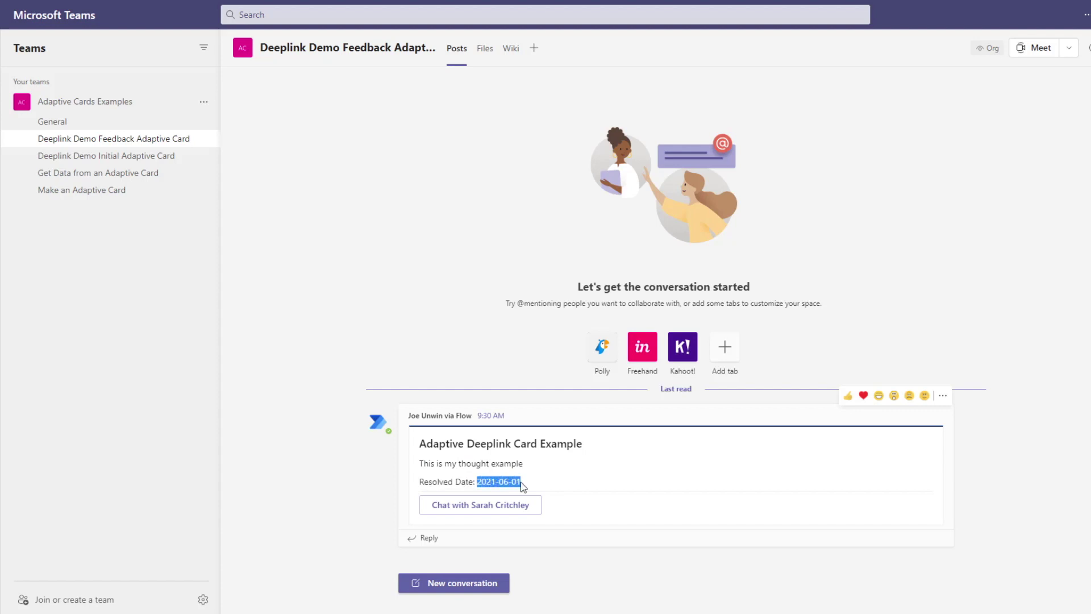
# Open the chat through the feedback card's chat button and send the person a short greeting.
pyautogui.click(469, 506)
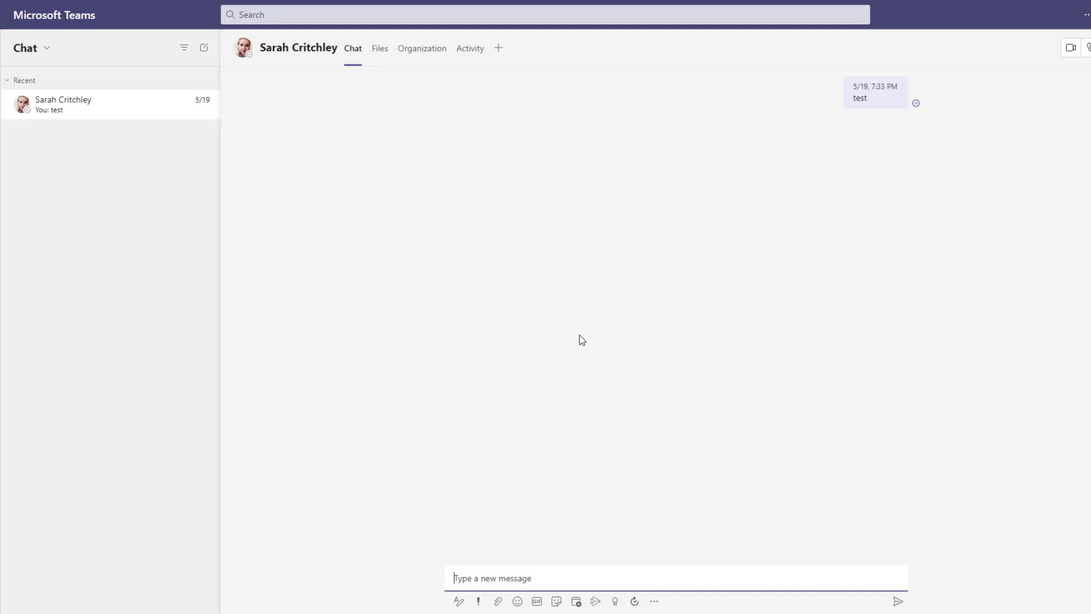
pyautogui.write('Hi Sarah')
pyautogui.press('Return')
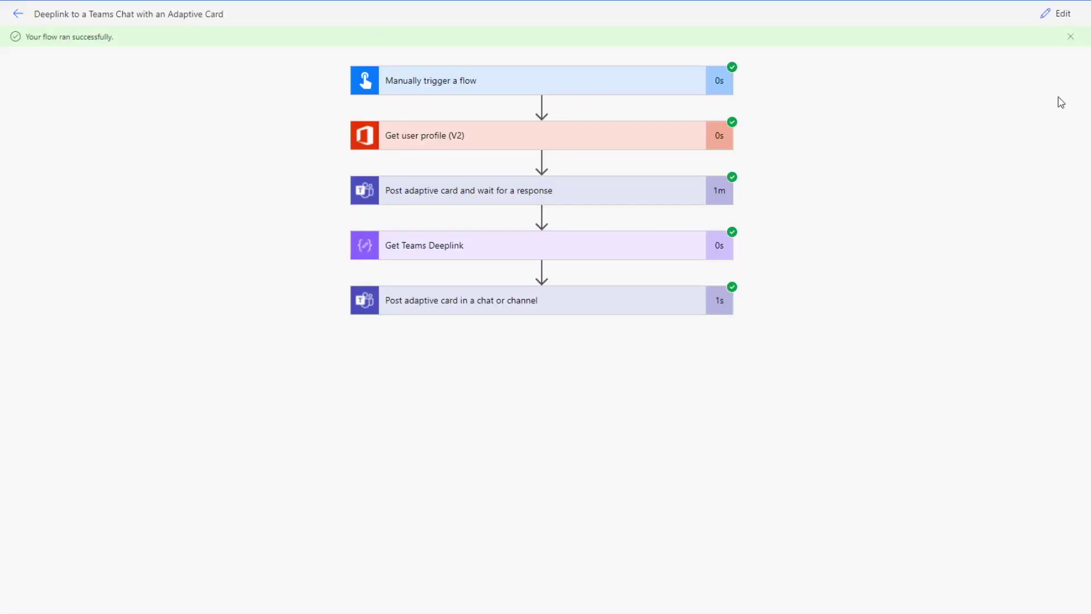
# In Power Automate, open the Jun 15, 09:29 AM run and examine the responder's userPrincipalName and email outputs of Post adaptive card and wait for a response.
pyautogui.click(1057, 16)
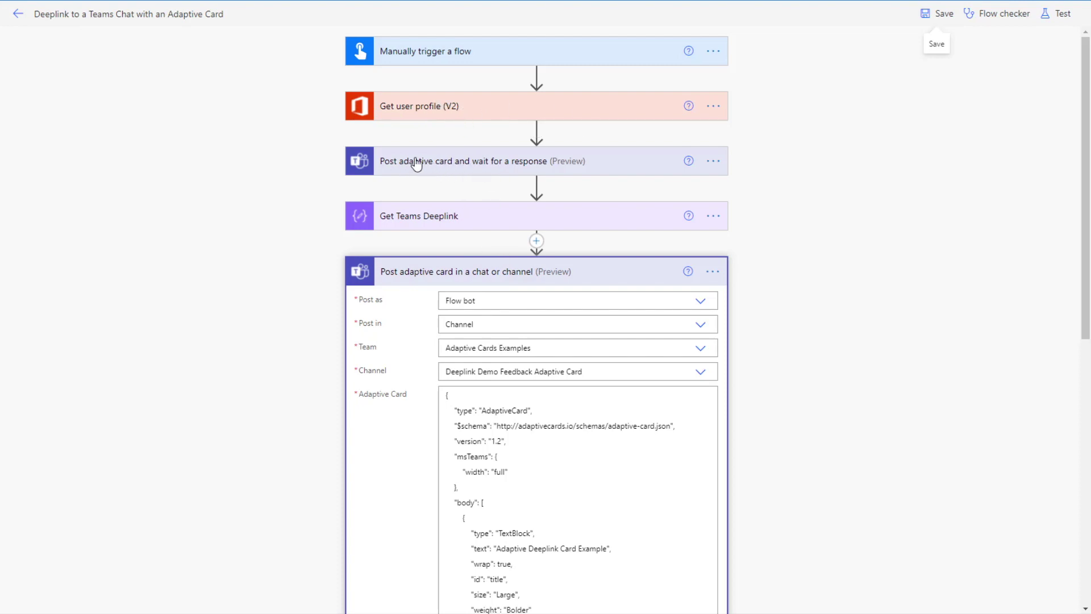
pyautogui.click(25, 19)
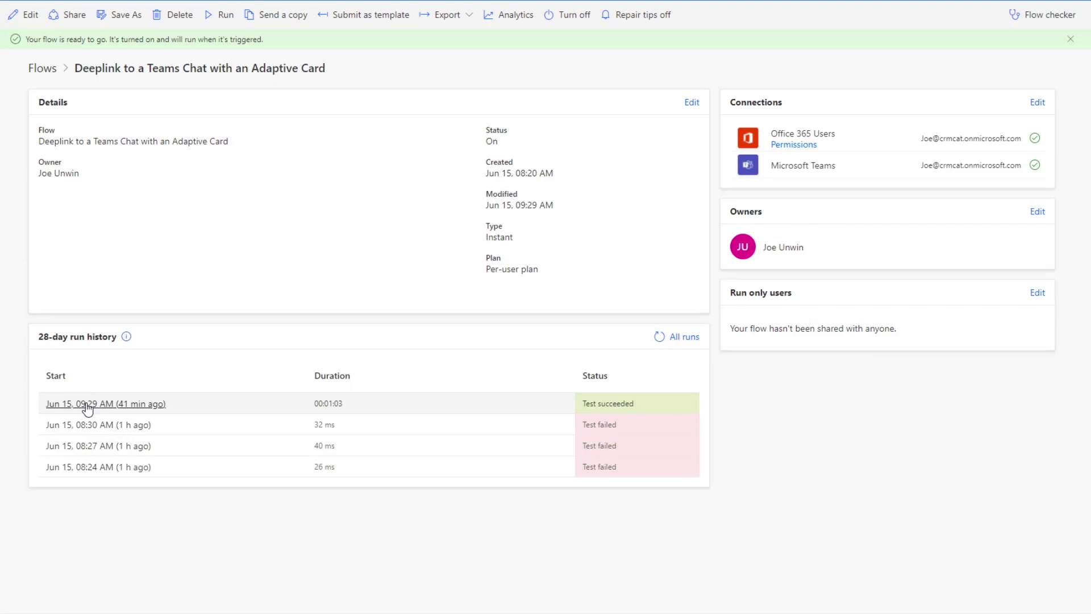
pyautogui.click(88, 402)
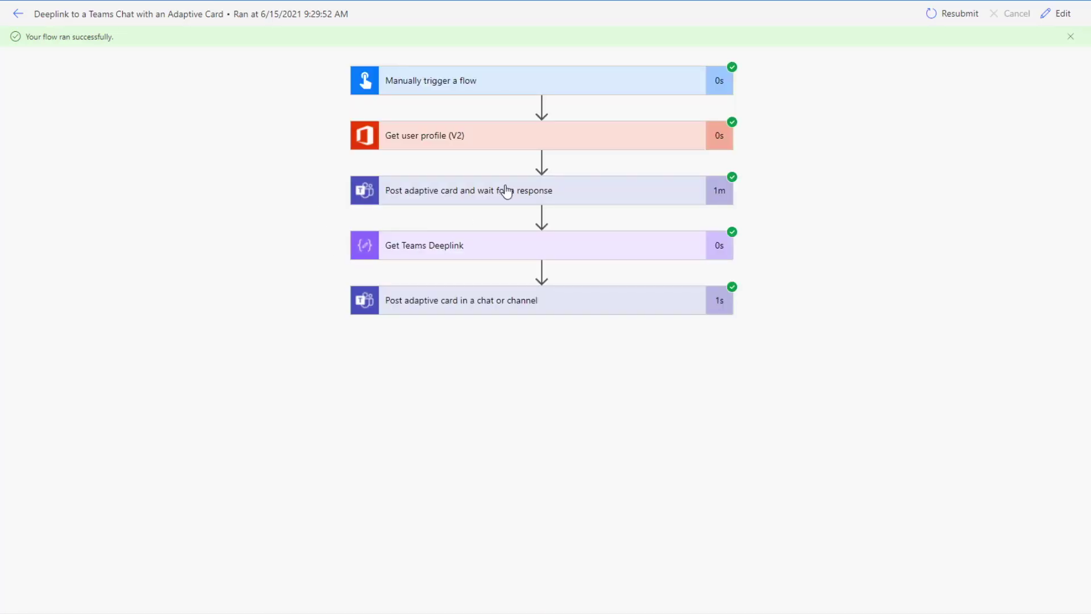
pyautogui.click(474, 197)
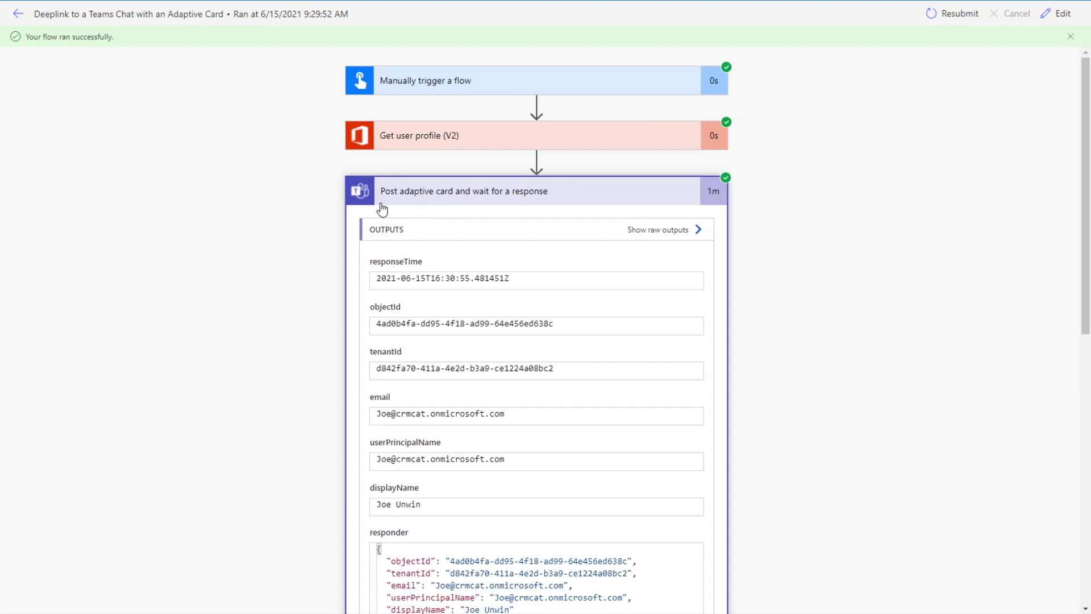
pyautogui.scroll(-5, 381, 210)
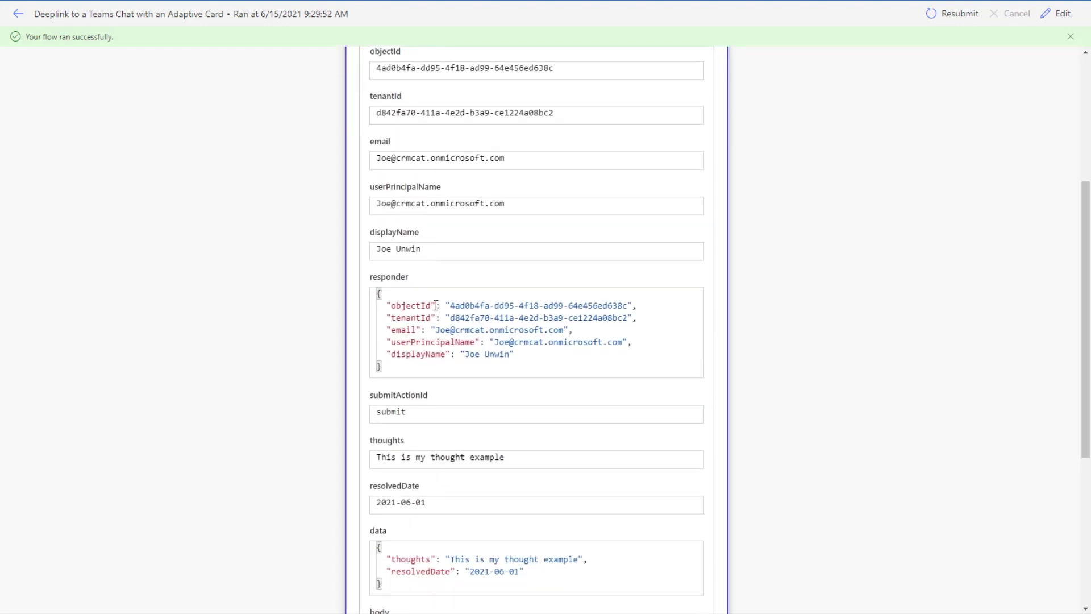
pyautogui.doubleClick(415, 343)
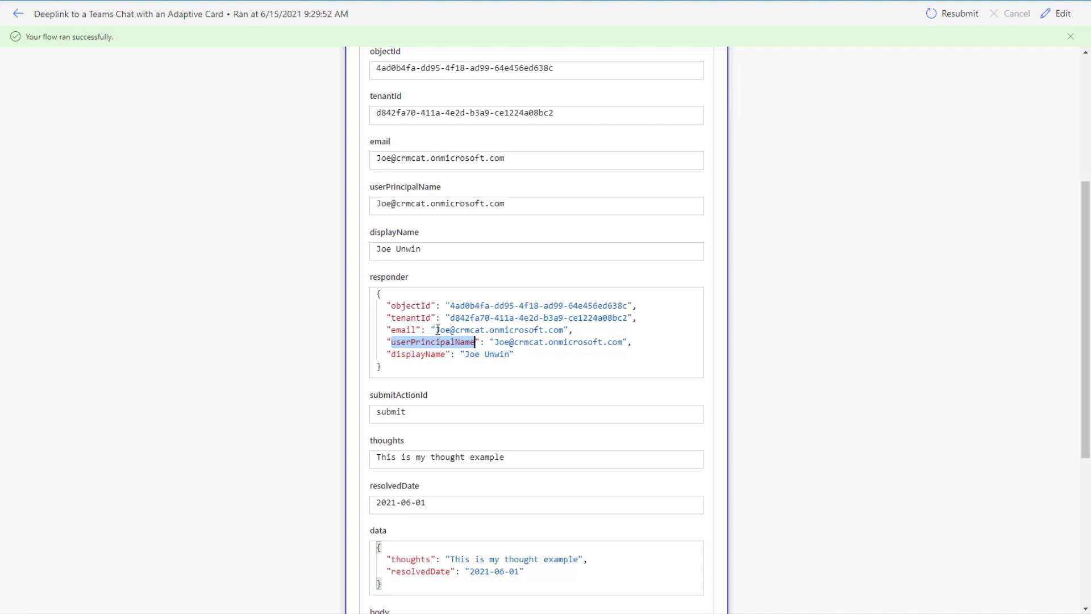
pyautogui.doubleClick(403, 330)
pyautogui.scroll(5, 502, 371)
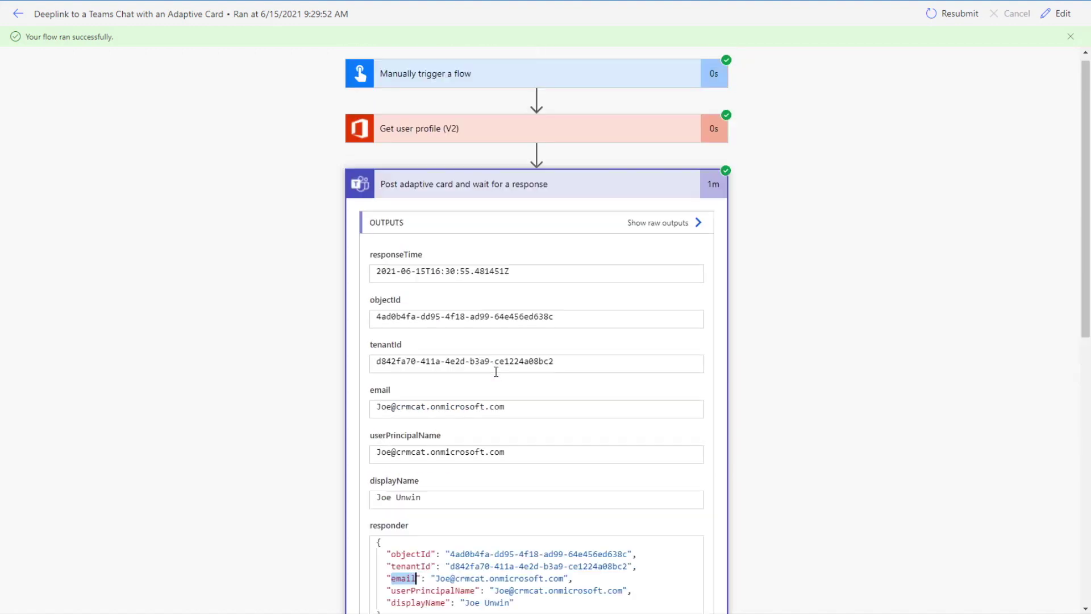
# Open the flow for editing and delete the Get user profile (V2) action.
pyautogui.click(1056, 13)
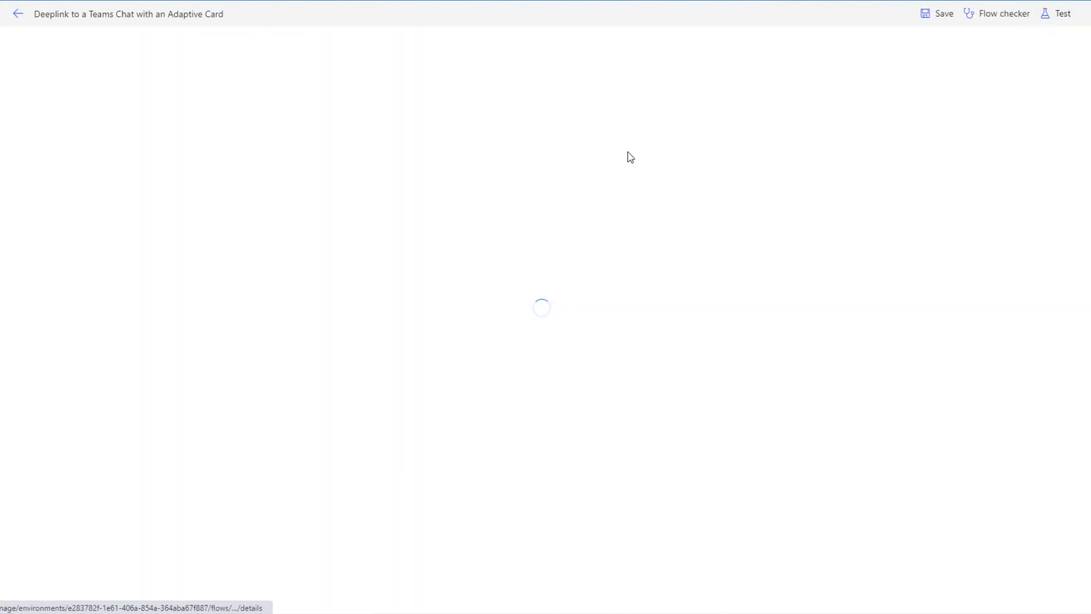
pyautogui.click(718, 107)
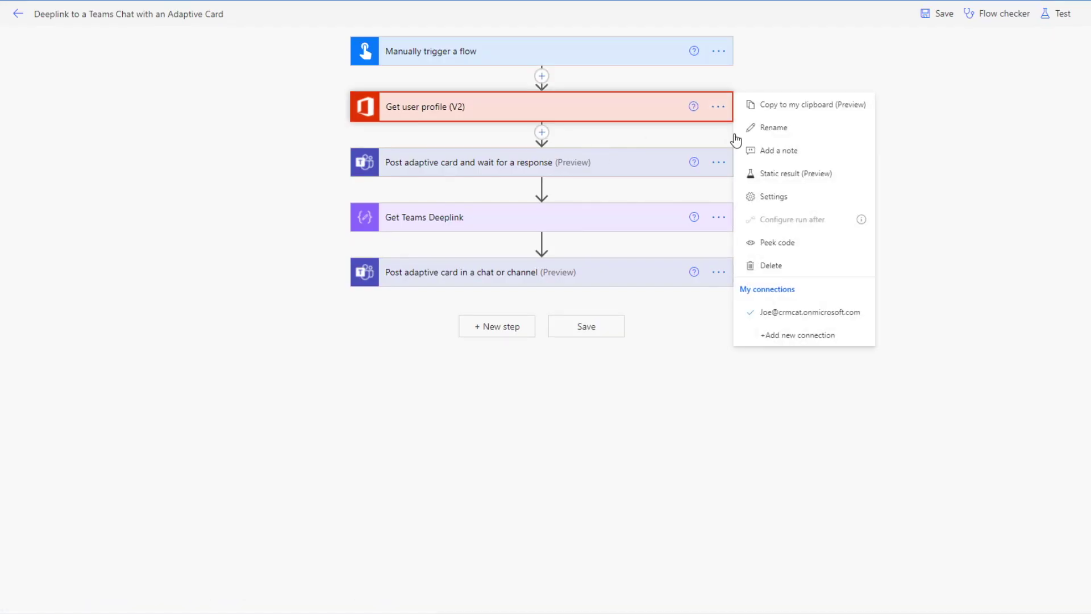
pyautogui.click(769, 267)
pyautogui.click(474, 322)
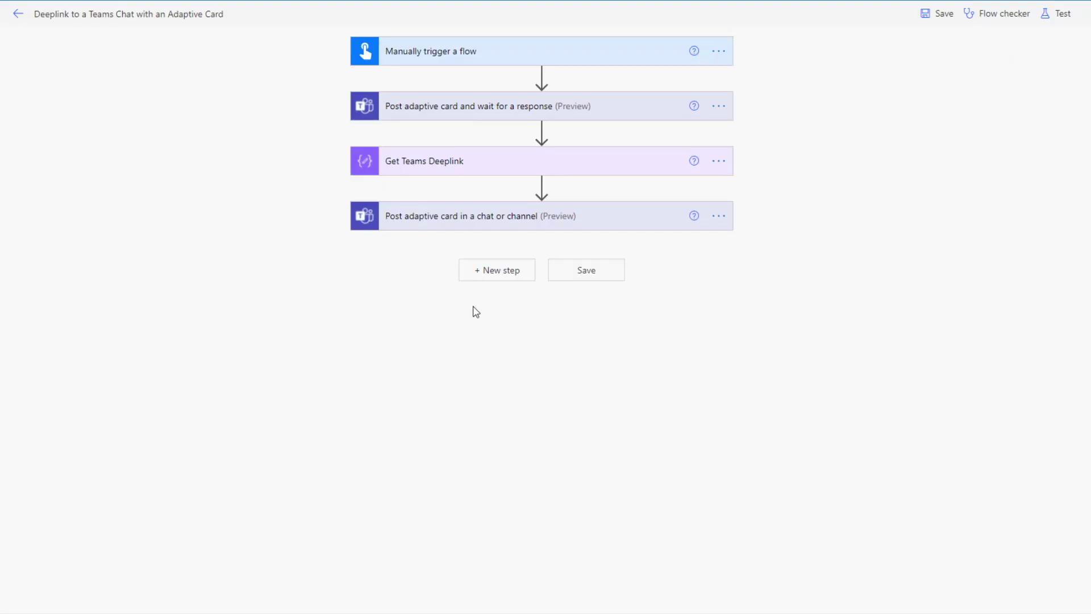
# Review the dynamic values in the adaptive card JSON of Post adaptive card in a chat or channel.
pyautogui.click(487, 227)
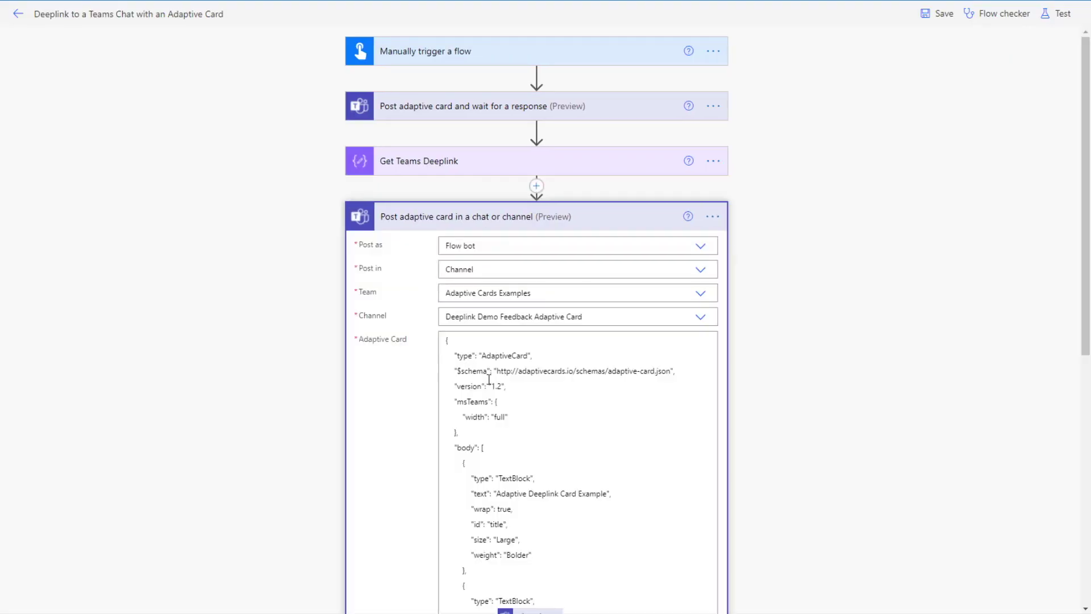
pyautogui.scroll(-3, 489, 379)
pyautogui.scroll(-5, 488, 379)
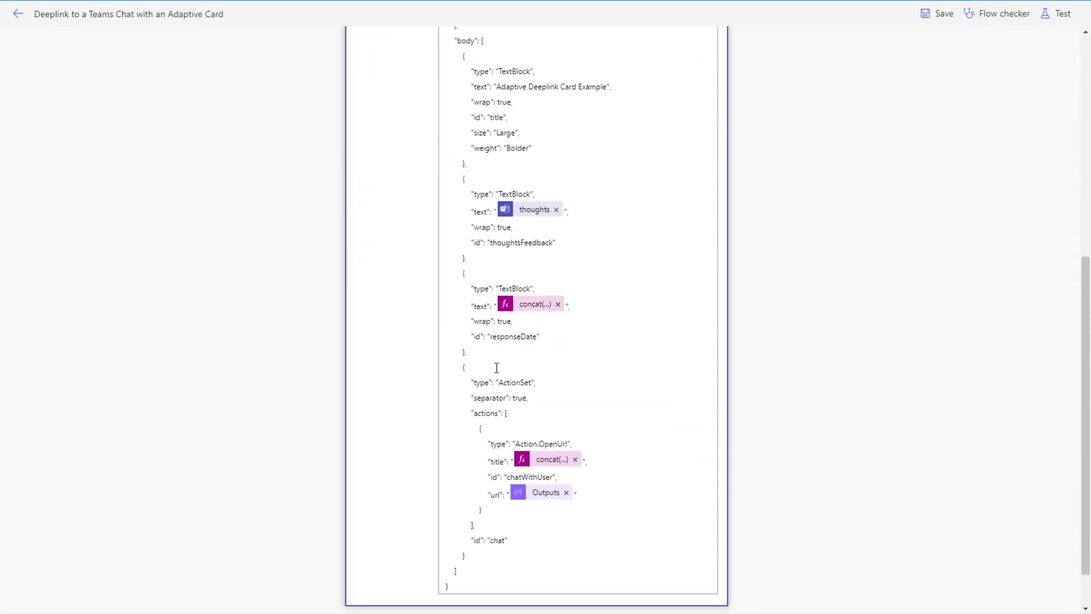
pyautogui.scroll(1, 538, 253)
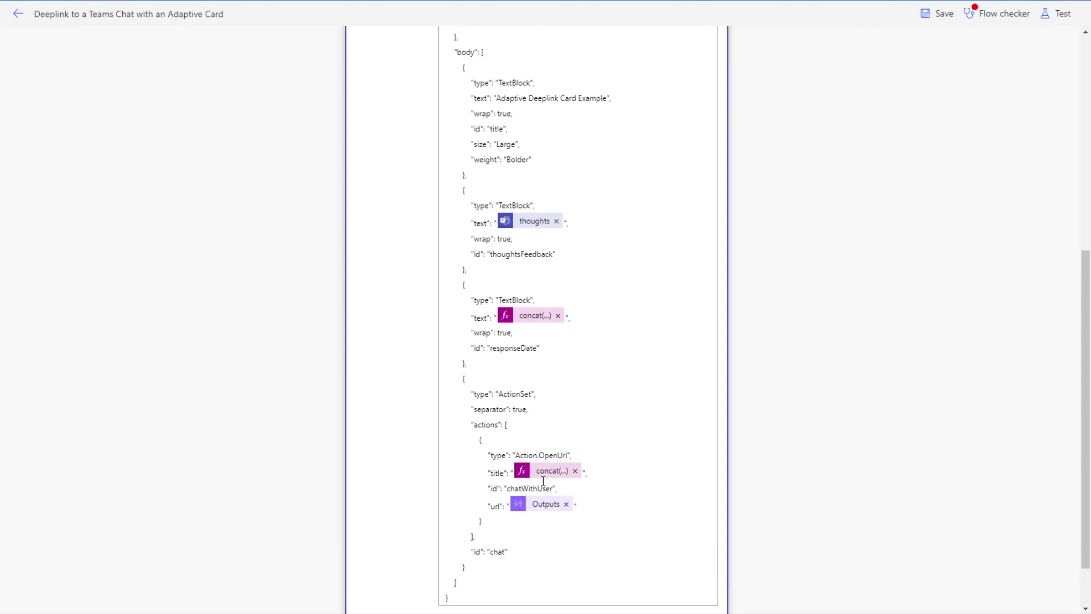
pyautogui.click(535, 510)
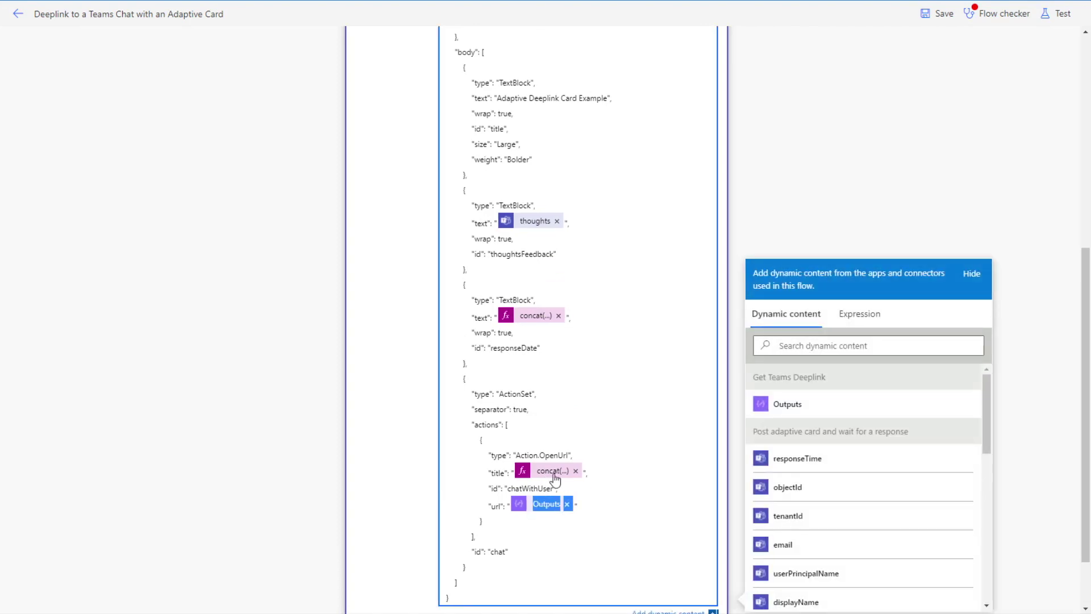
pyautogui.scroll(8, 529, 347)
# In the Get Teams Deeplink concat expression, replace the user profile output with userPrincipalName from Post adaptive card and wait for a response.
pyautogui.click(534, 164)
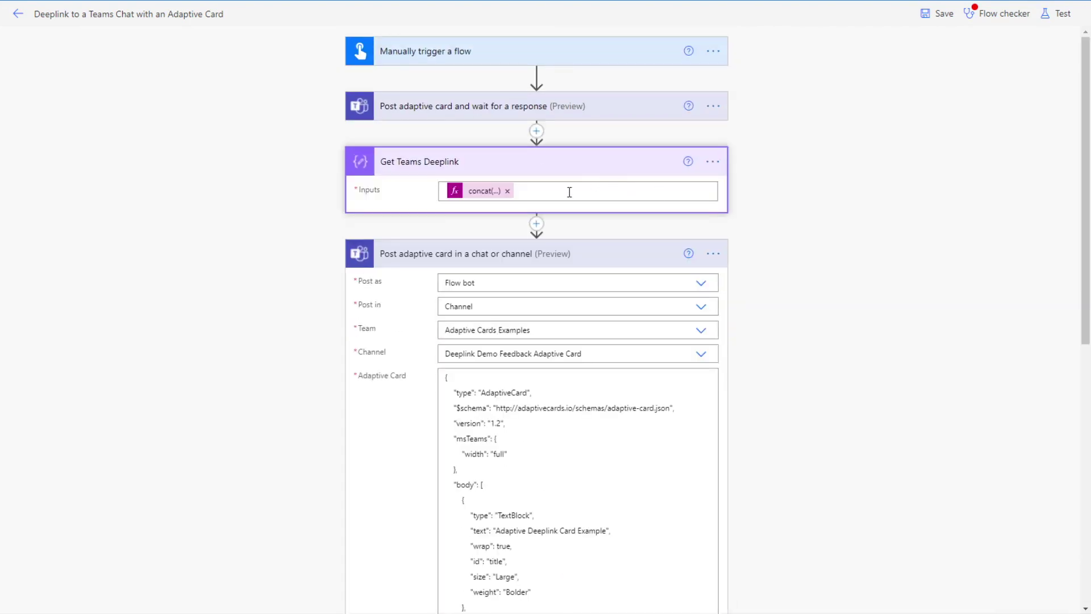
pyautogui.click(484, 193)
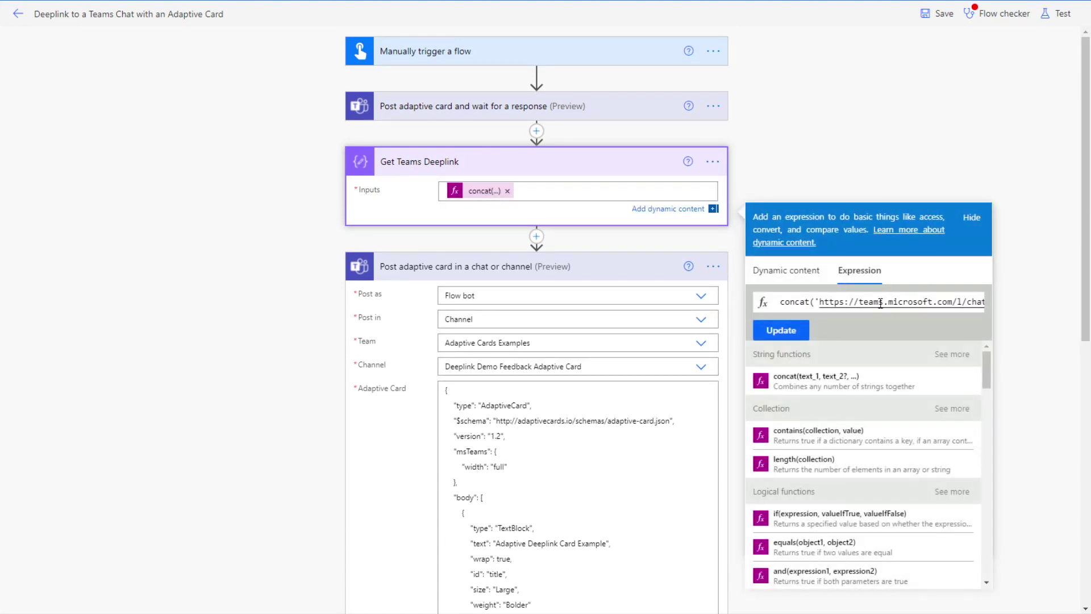
pyautogui.moveTo(880, 302); pyautogui.dragTo(934, 302)
pyautogui.click(954, 302)
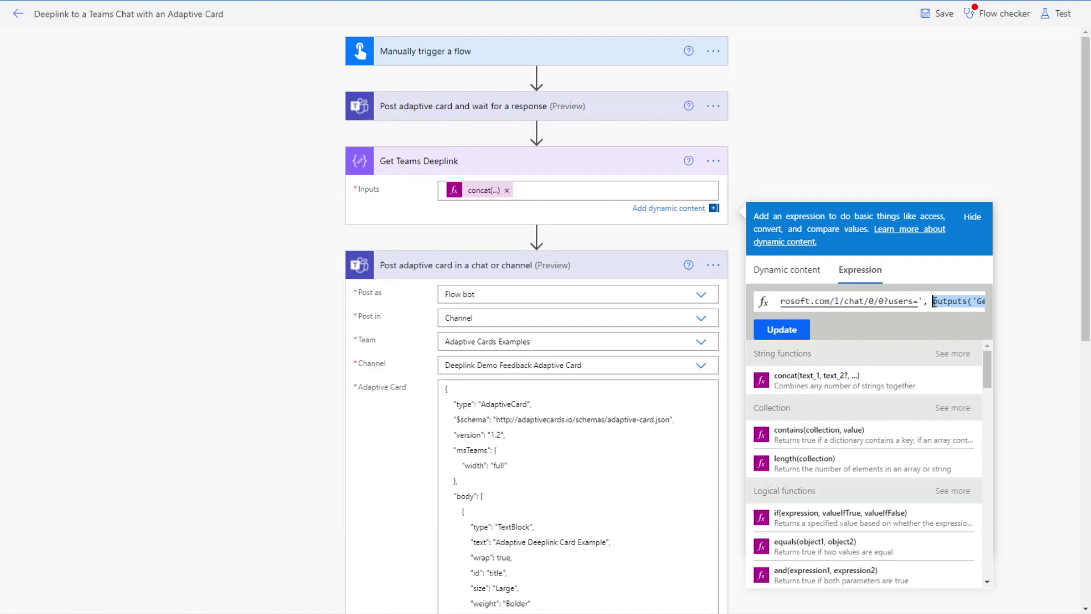
pyautogui.press('BackSpace')
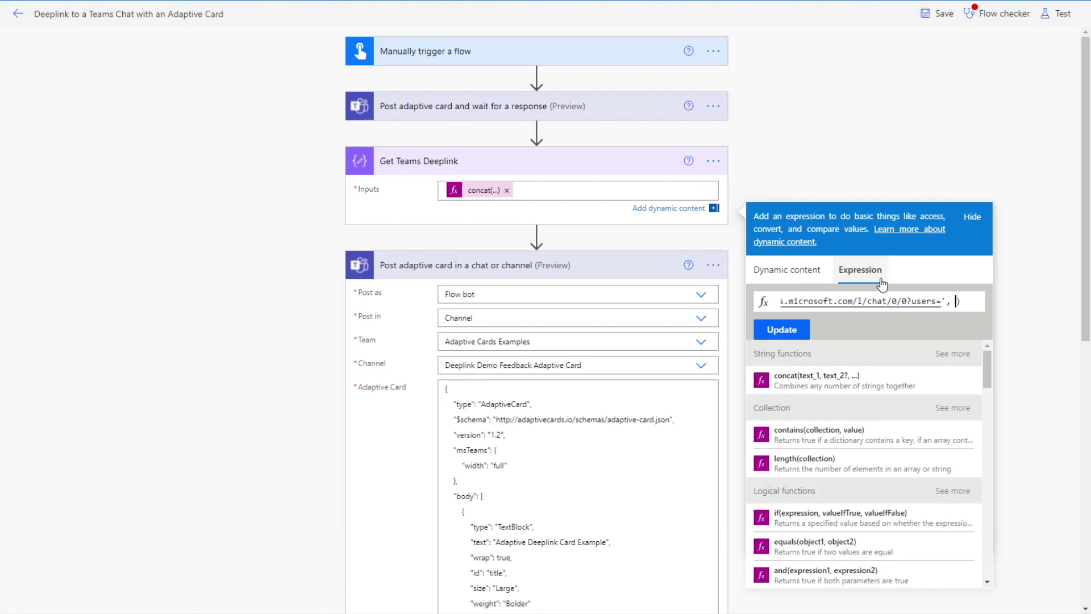
pyautogui.click(796, 271)
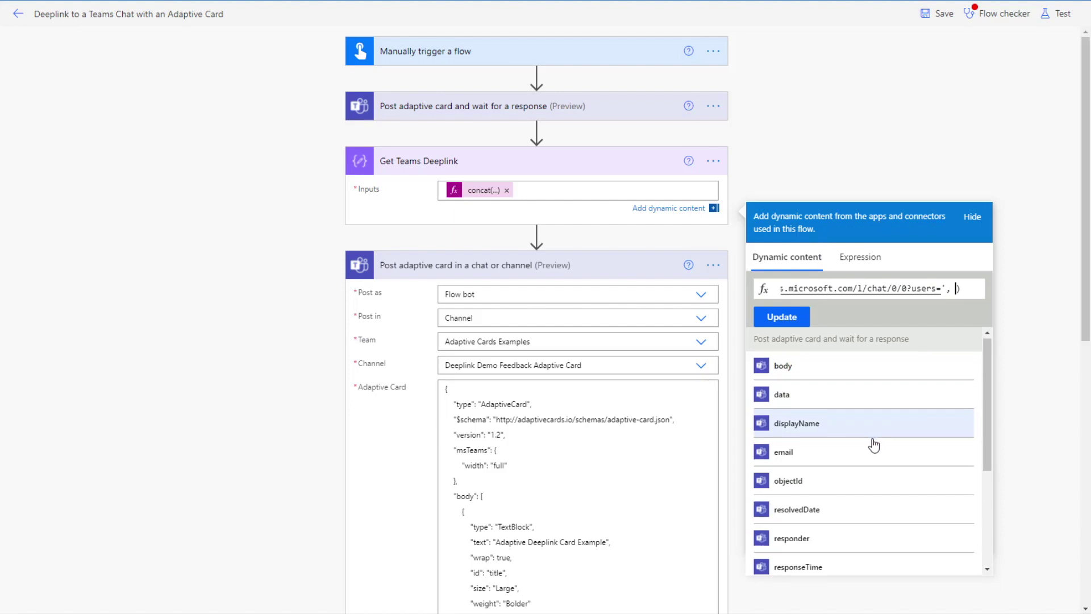
pyautogui.scroll(-1, 879, 442)
pyautogui.scroll(-3, 882, 442)
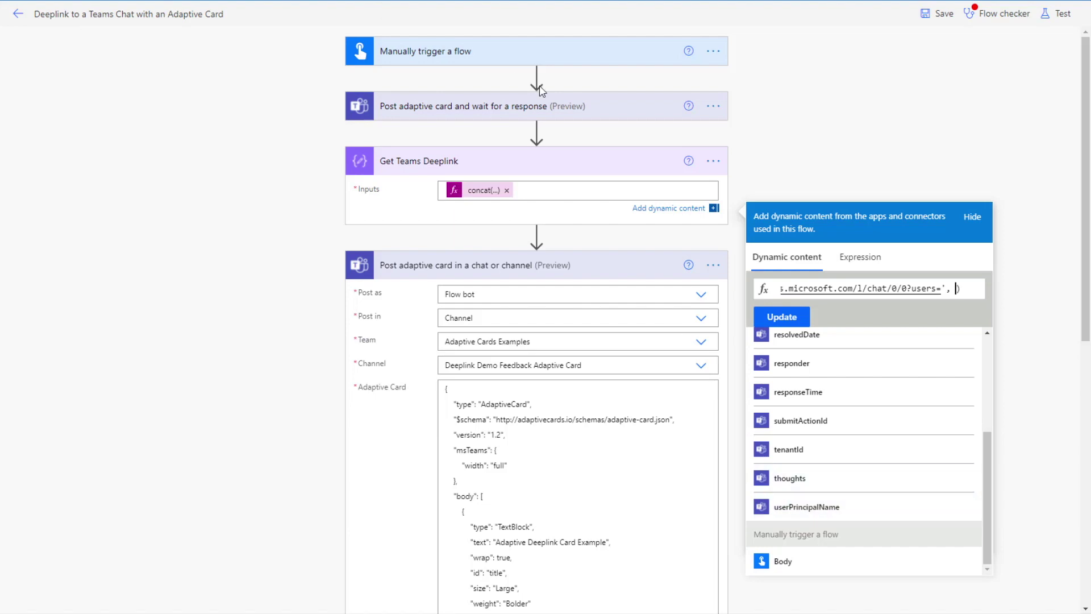
pyautogui.click(818, 508)
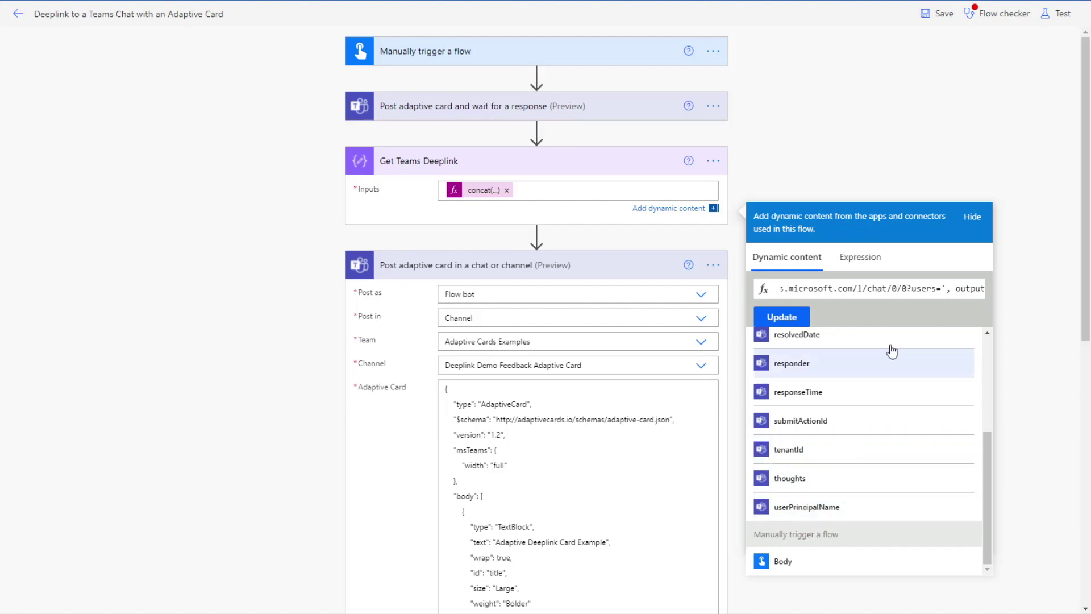
pyautogui.click(780, 317)
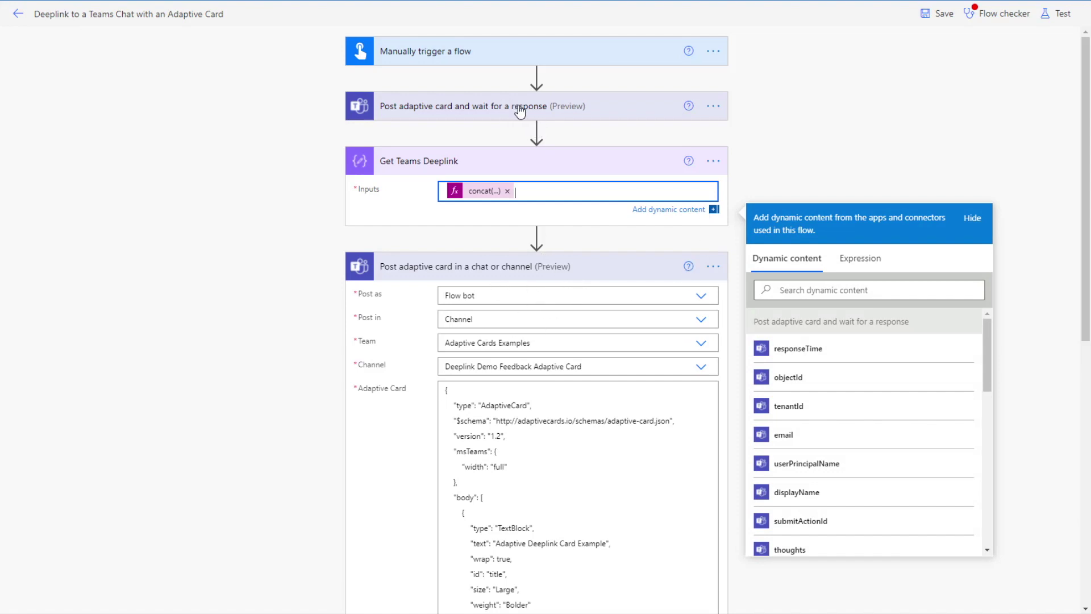
# Try to save the flow and trace the Flow checker error in the Post adaptive card in a chat or channel JSON.
pyautogui.click(928, 17)
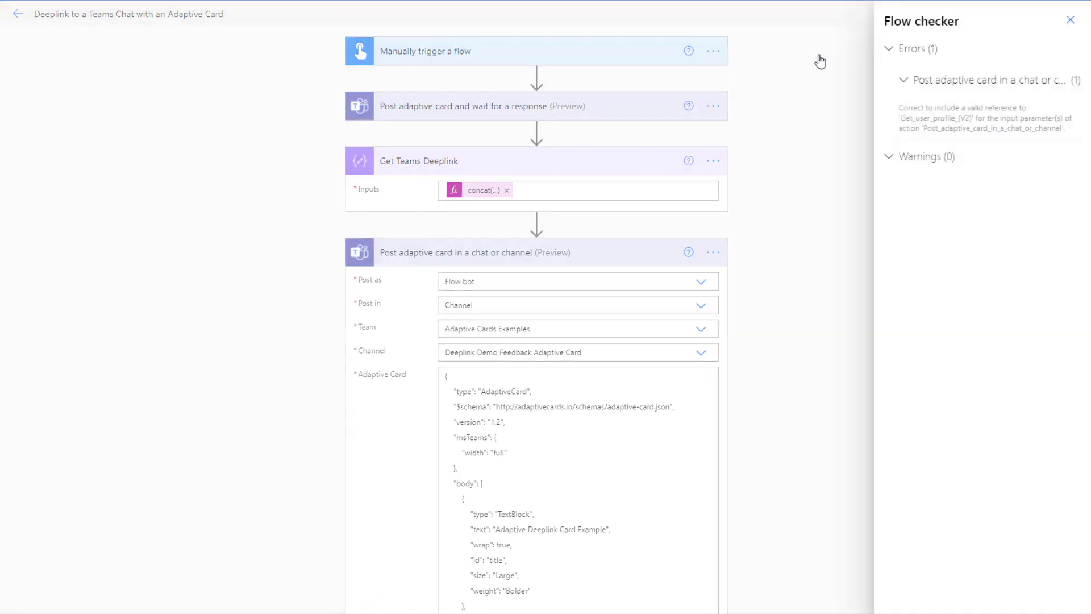
pyautogui.click(911, 121)
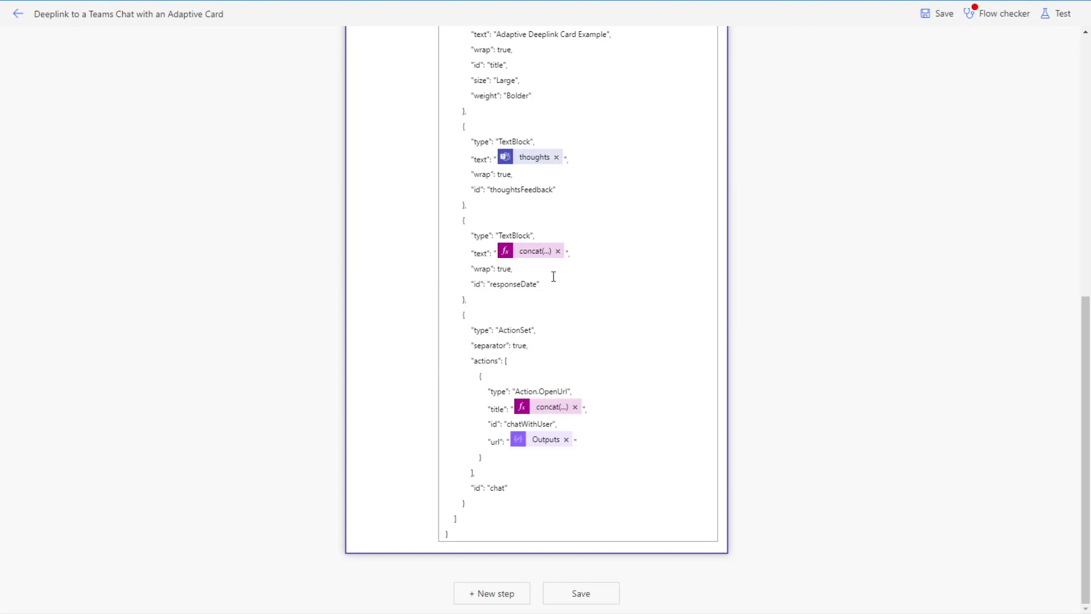
pyautogui.scroll(1, 554, 284)
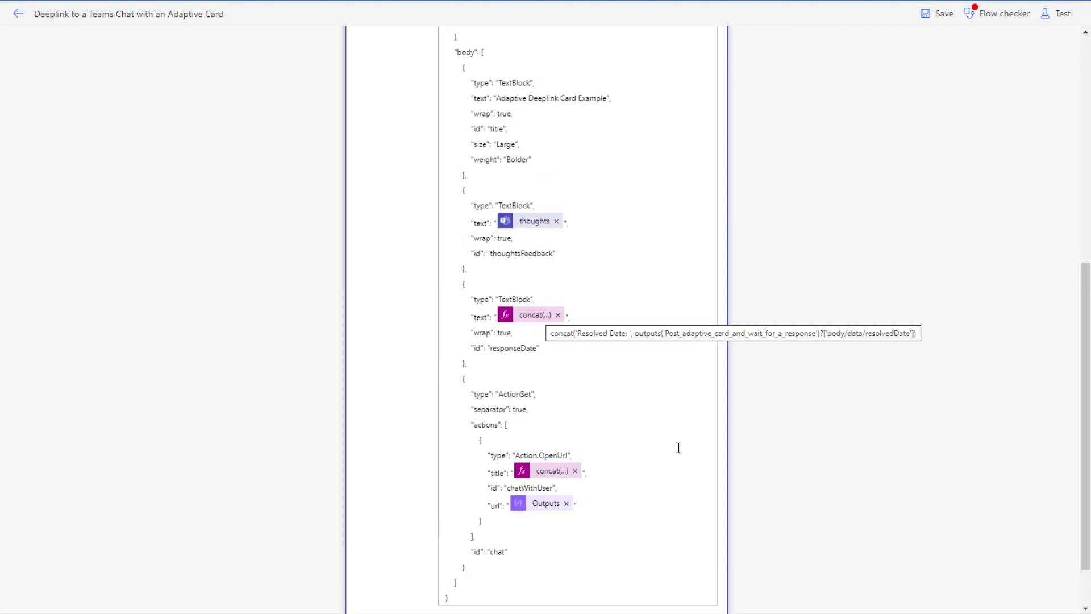
pyautogui.scroll(3, 657, 428)
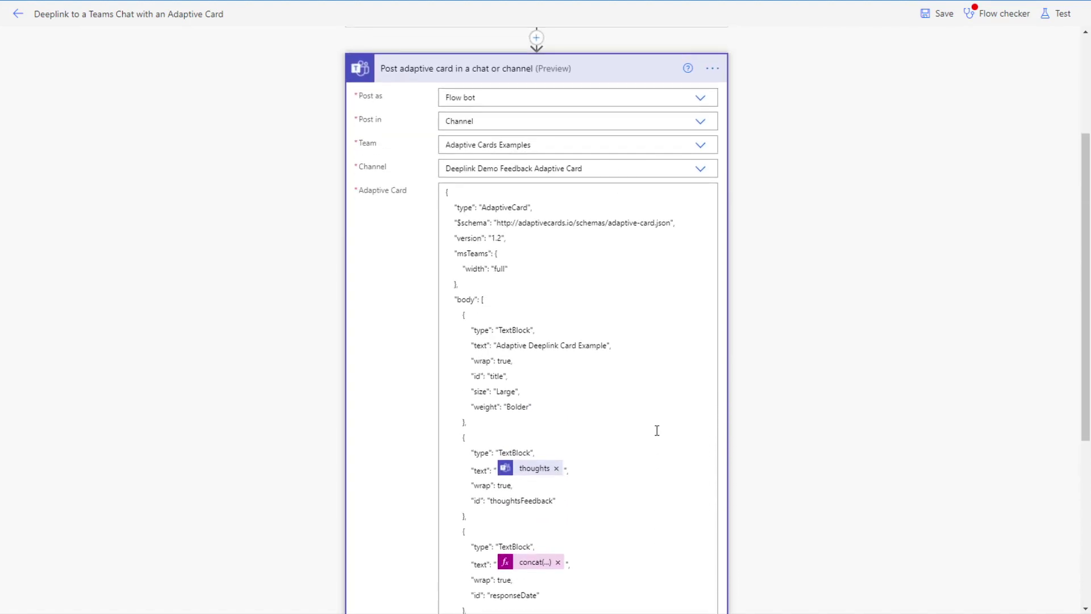
pyautogui.scroll(-3, 657, 429)
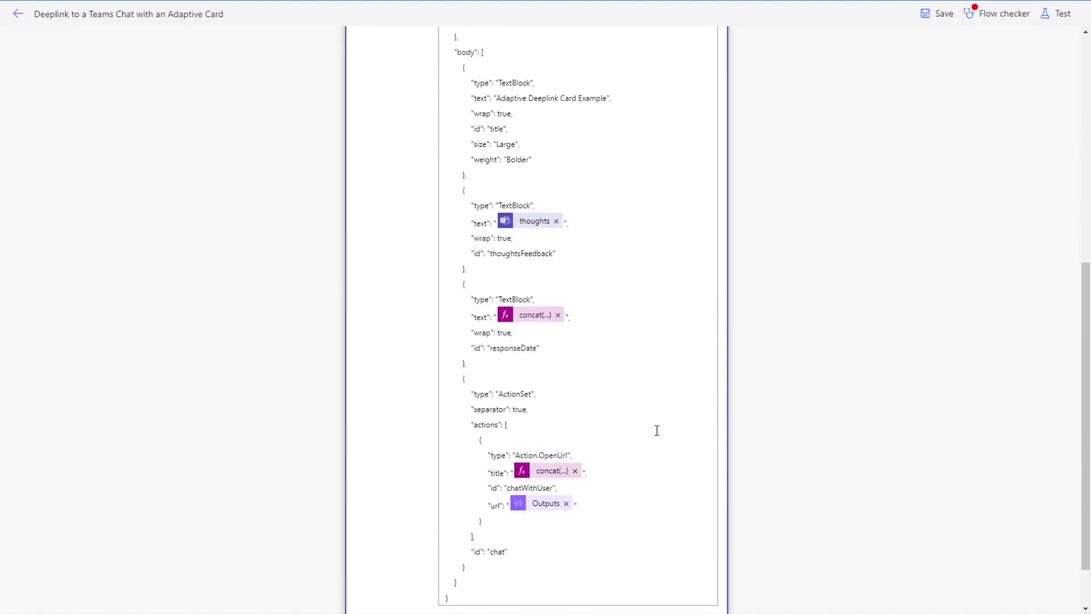
# Change the chatWithUser button title expression to concat('Chat with ', 'Name') and save the flow.
pyautogui.click(549, 472)
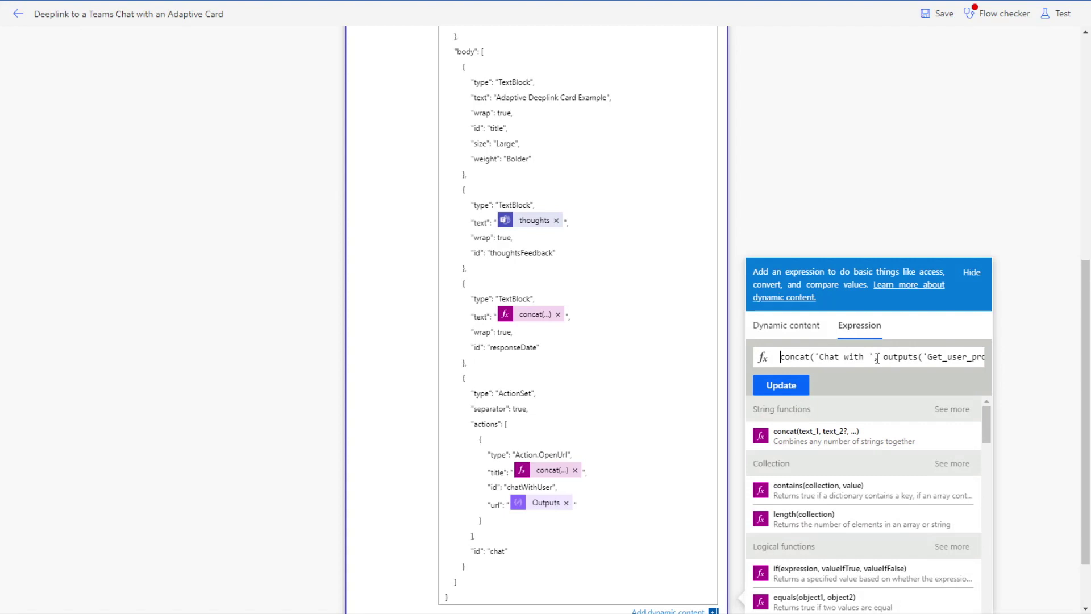
pyautogui.moveTo(878, 357); pyautogui.dragTo(960, 358)
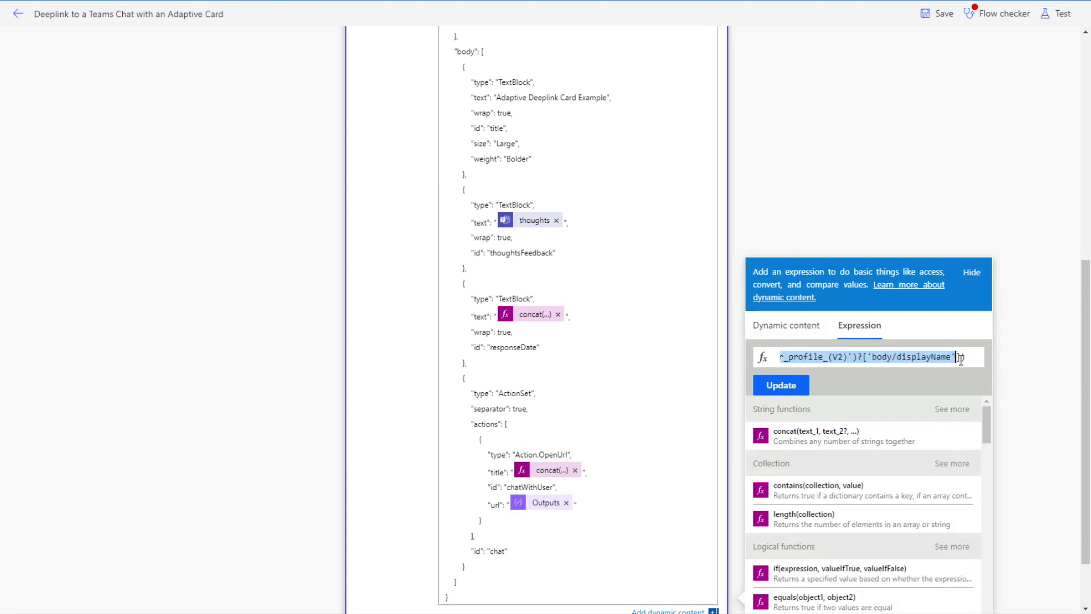
pyautogui.write("'Chat with ', 'Name'")
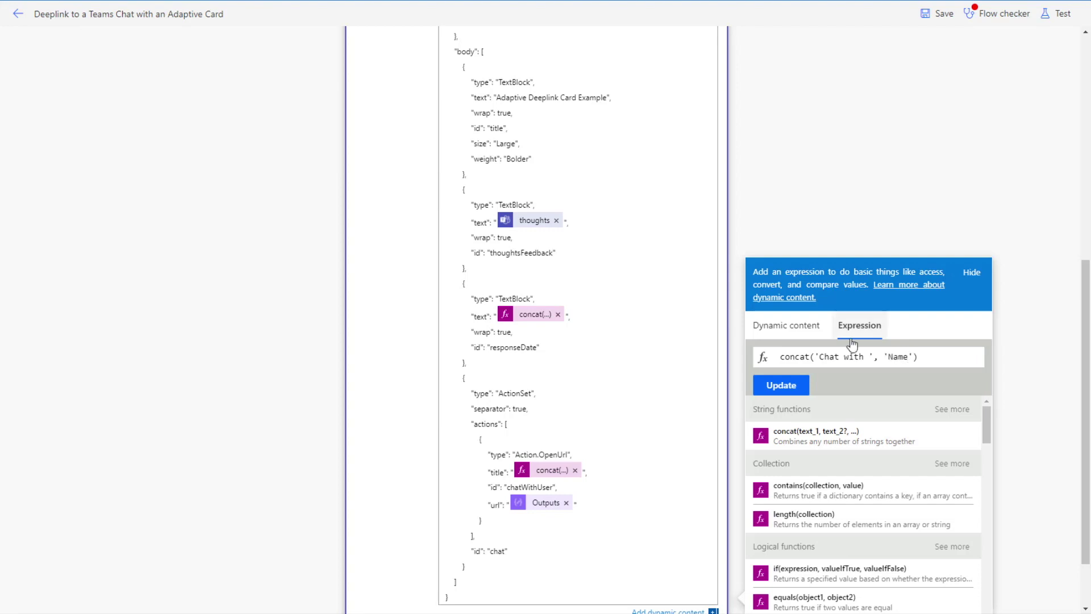
pyautogui.click(799, 384)
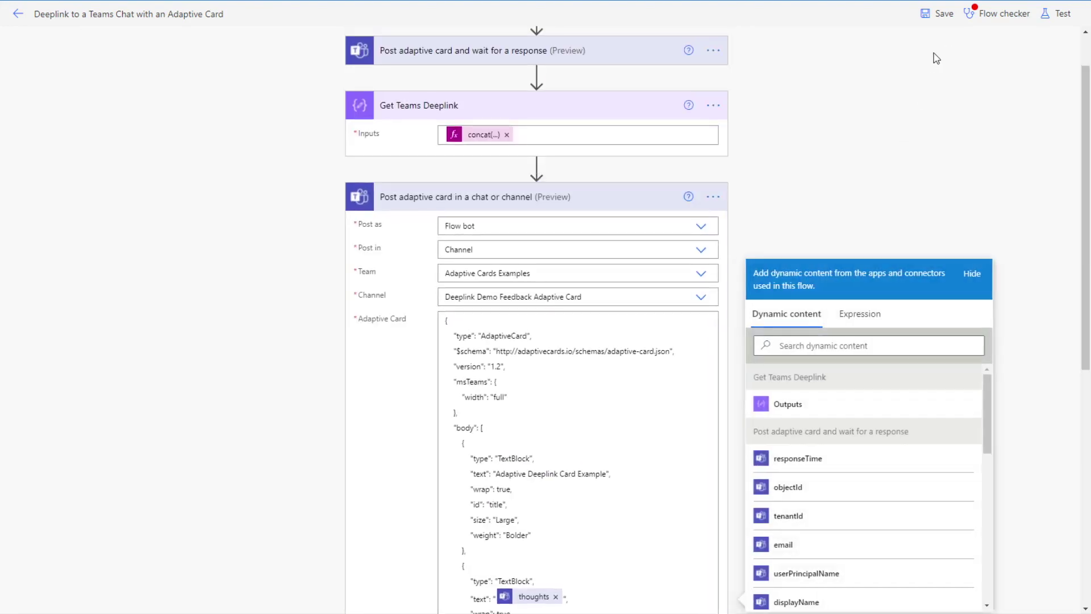
pyautogui.click(941, 14)
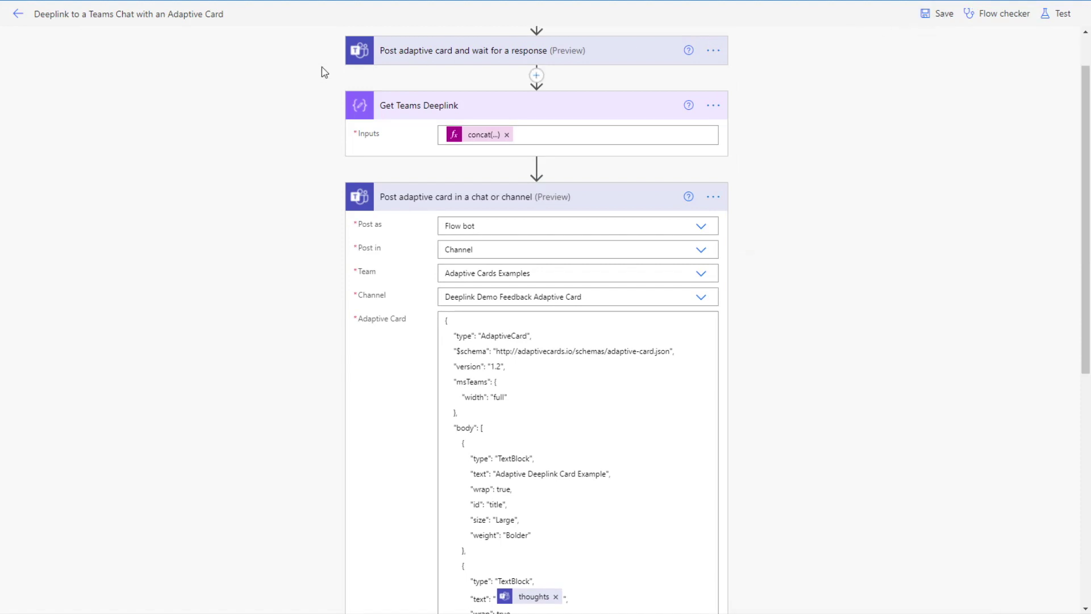
pyautogui.click(938, 17)
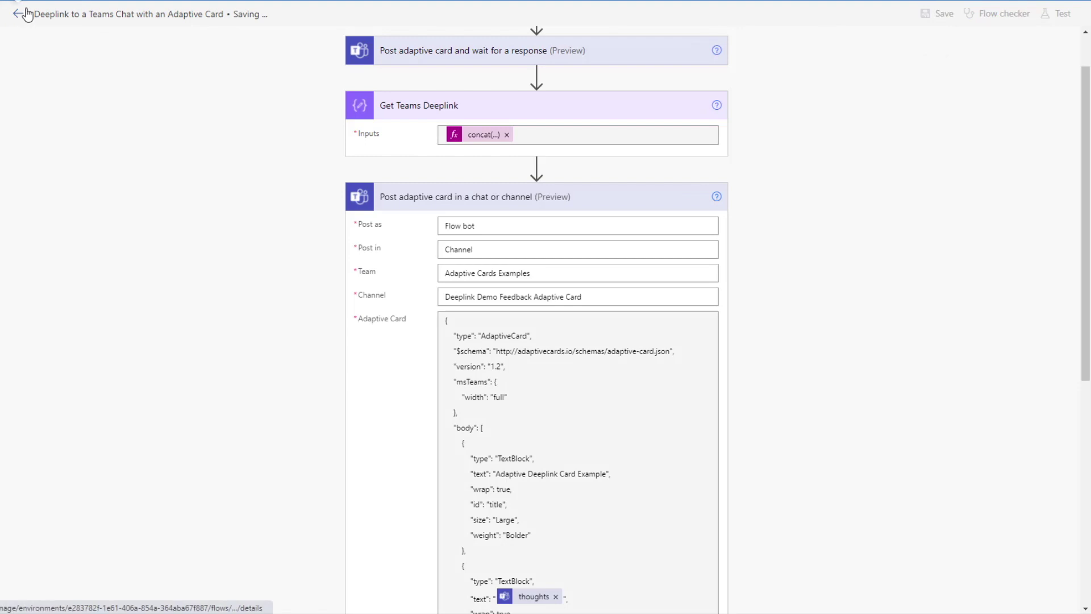
# Open the flow's successful 09:29 AM test run and check the displayName output of Post adaptive card and wait for a response.
pyautogui.click(21, 14)
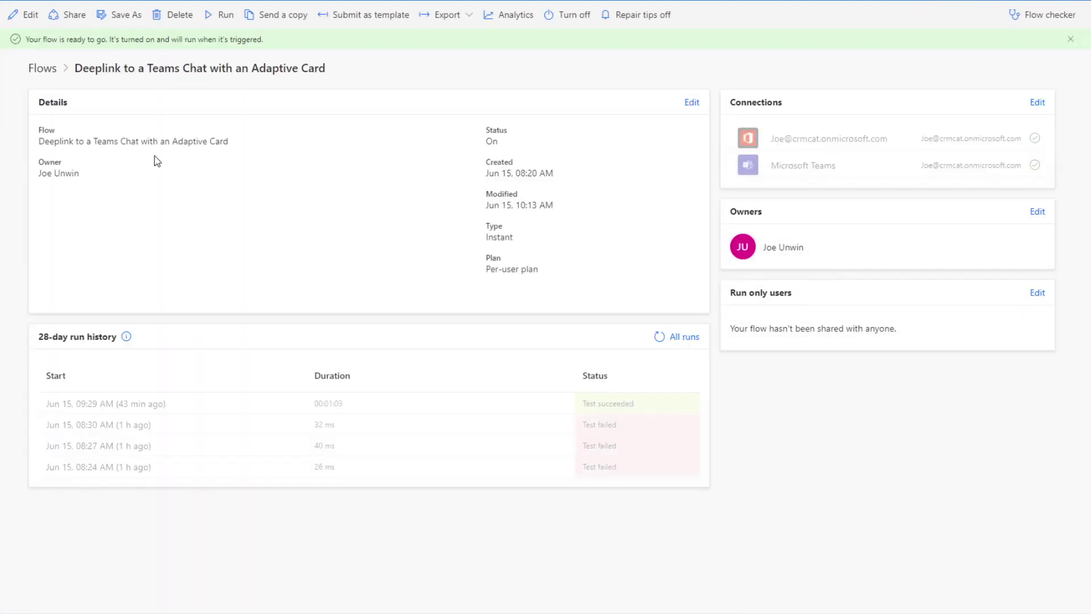
pyautogui.click(146, 405)
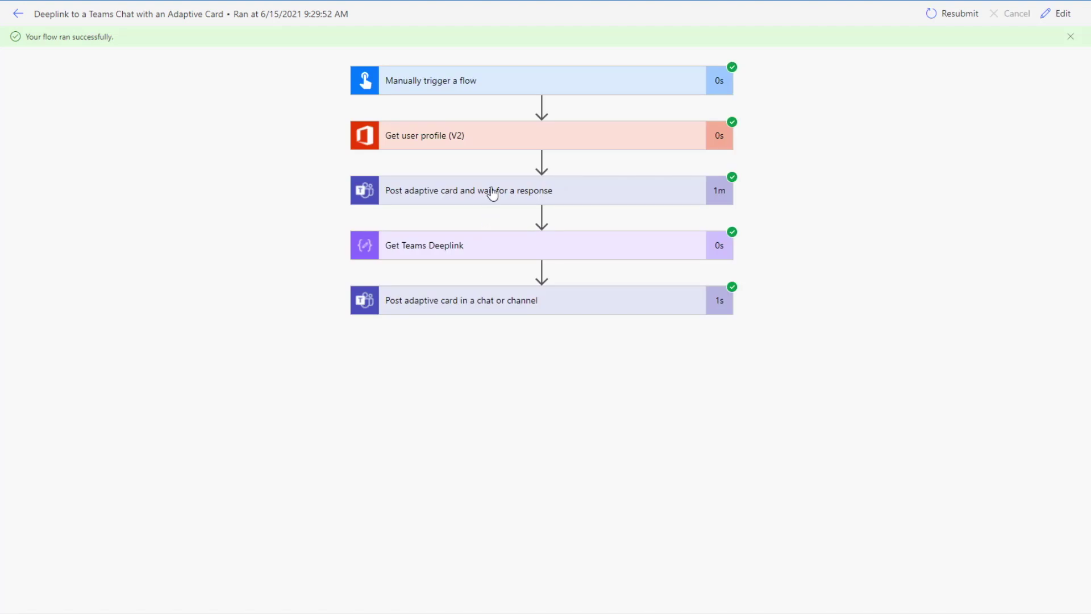
pyautogui.click(491, 191)
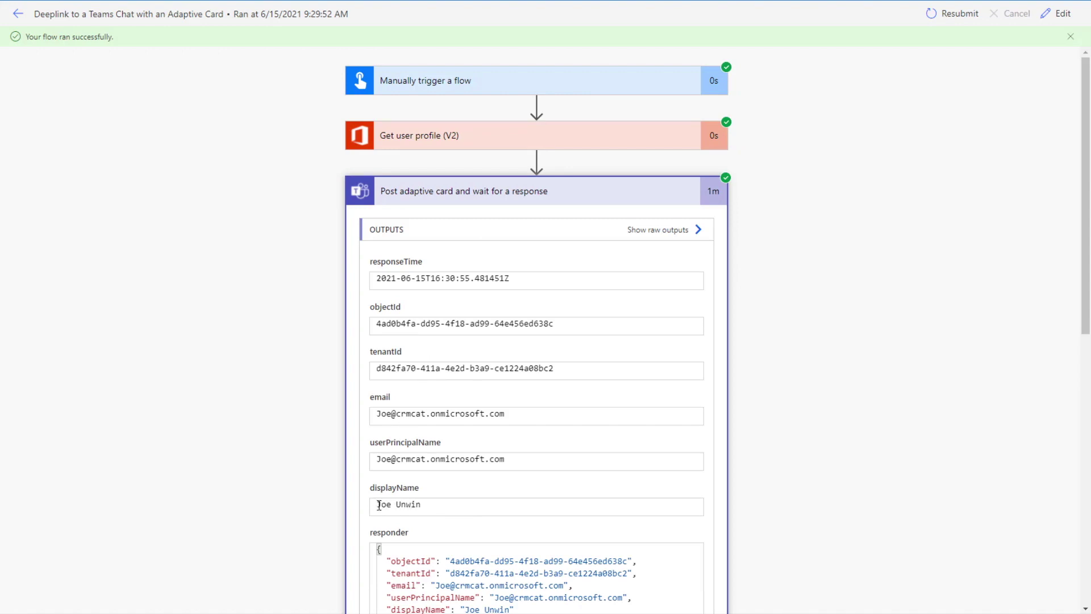
pyautogui.moveTo(379, 505); pyautogui.dragTo(422, 510)
pyautogui.click(388, 506)
# Edit the flow, replace 'Name' in the chat button title concat with displayName from Post adaptive card and wait for a response, and save.
pyautogui.click(1054, 16)
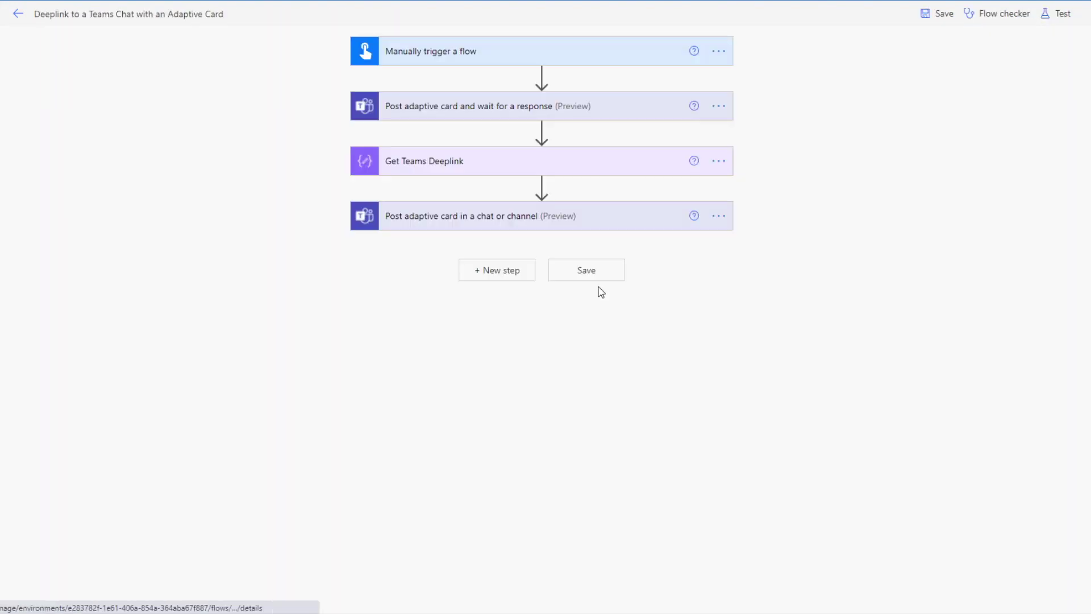
pyautogui.click(551, 226)
pyautogui.scroll(-10, 626, 483)
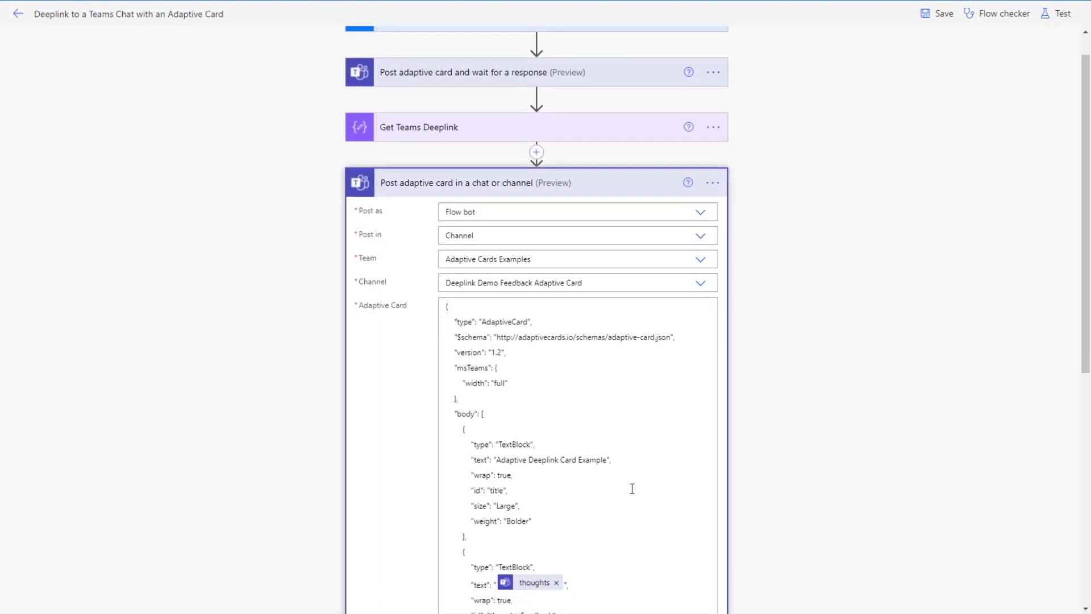
pyautogui.click(550, 413)
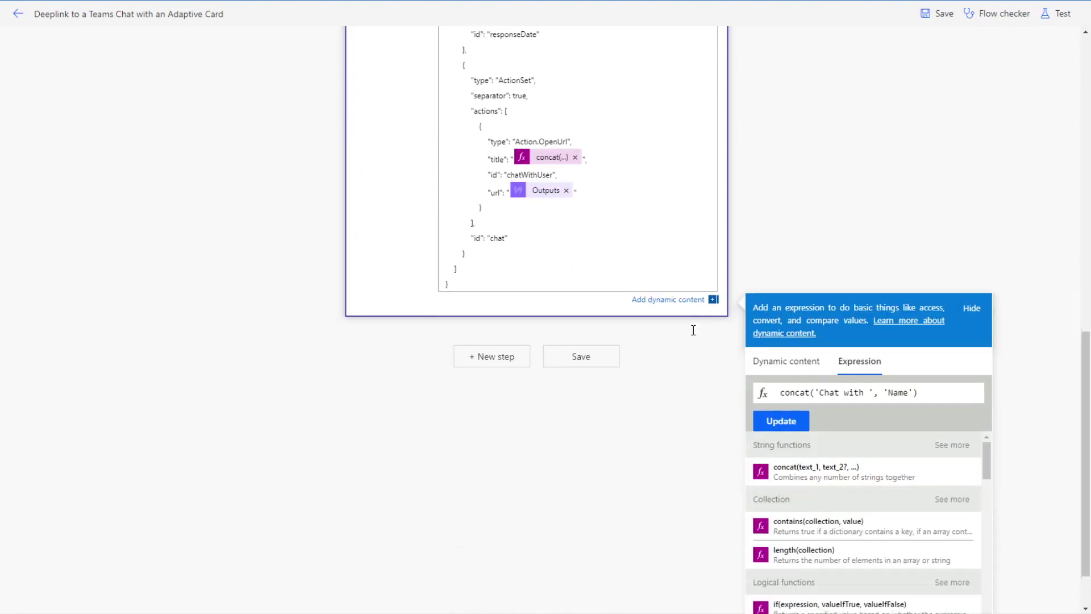
pyautogui.moveTo(885, 387); pyautogui.dragTo(904, 387)
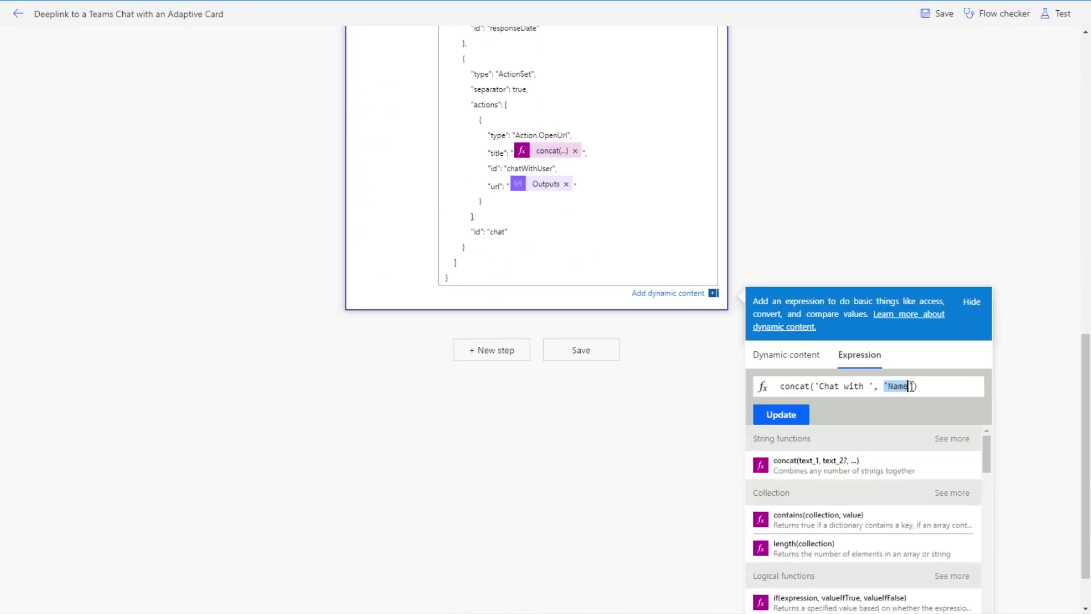
pyautogui.press('BackSpace')
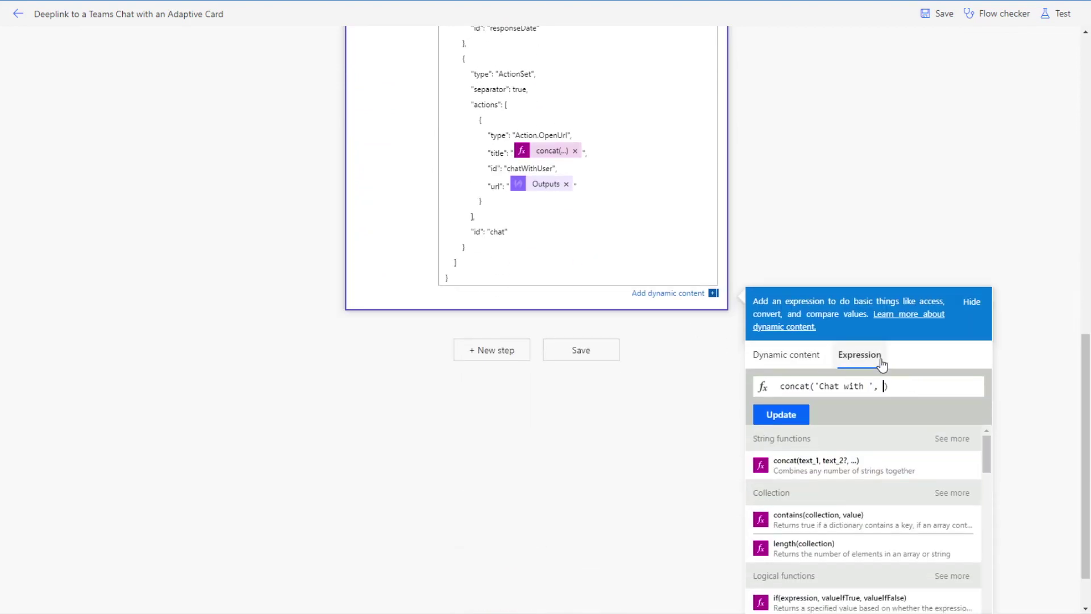
pyautogui.click(796, 356)
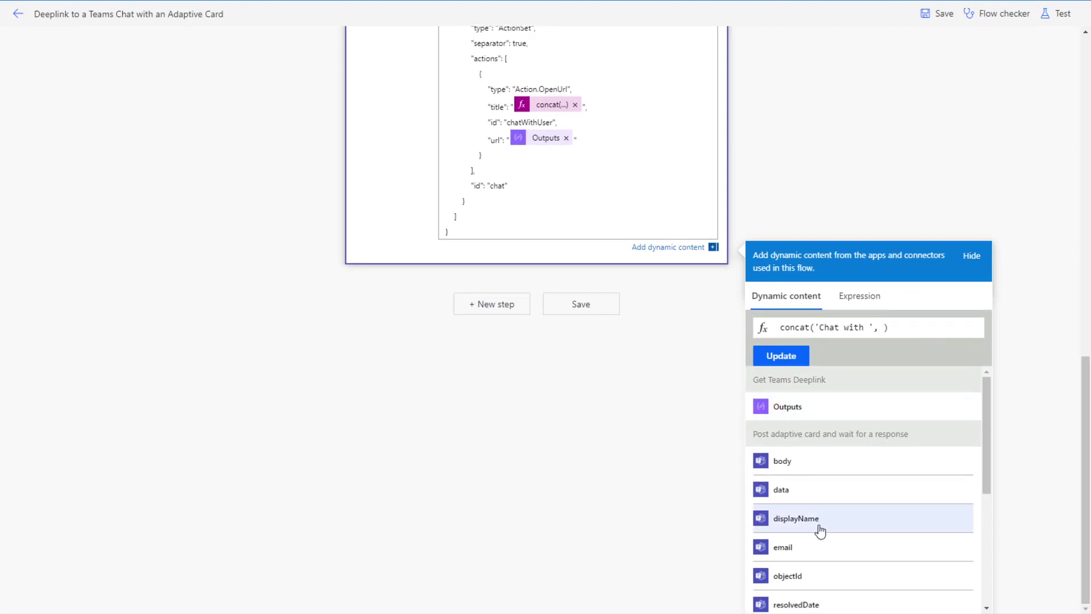
pyautogui.click(819, 526)
pyautogui.click(781, 356)
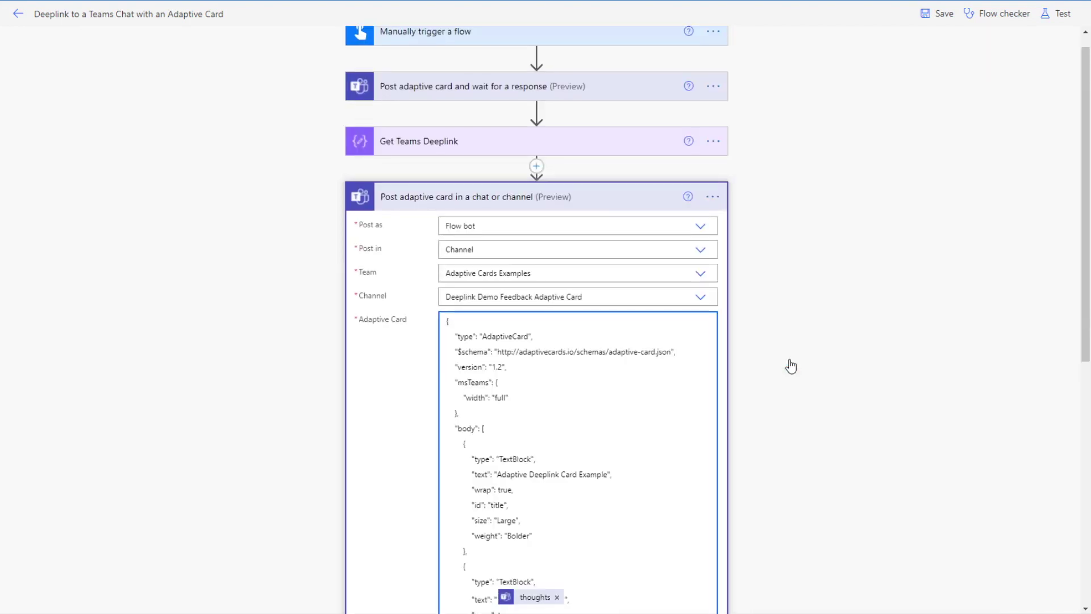
pyautogui.click(943, 15)
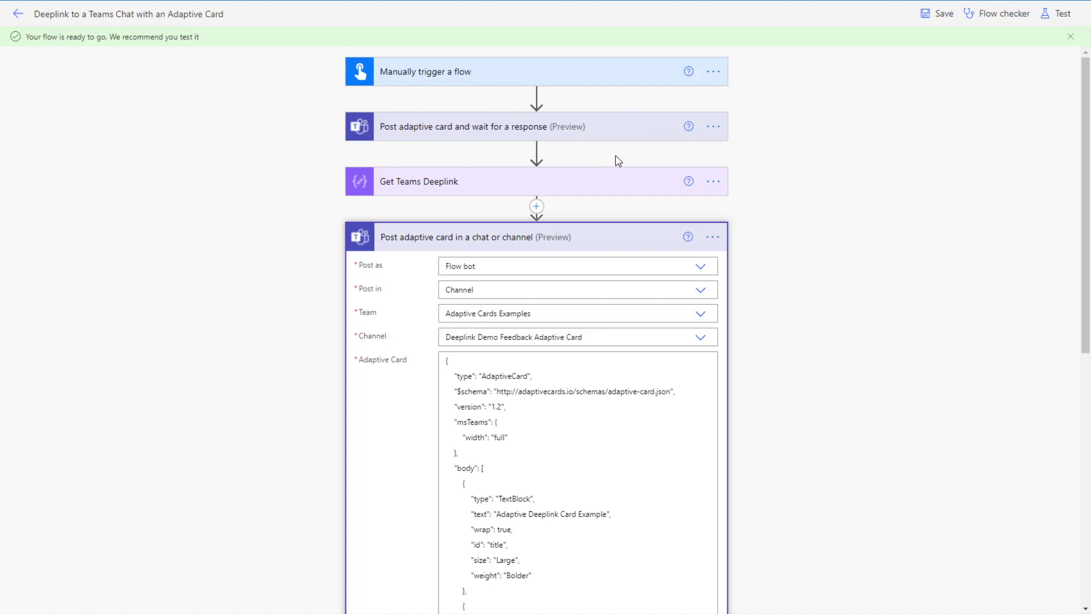
pyautogui.scroll(-2, 569, 239)
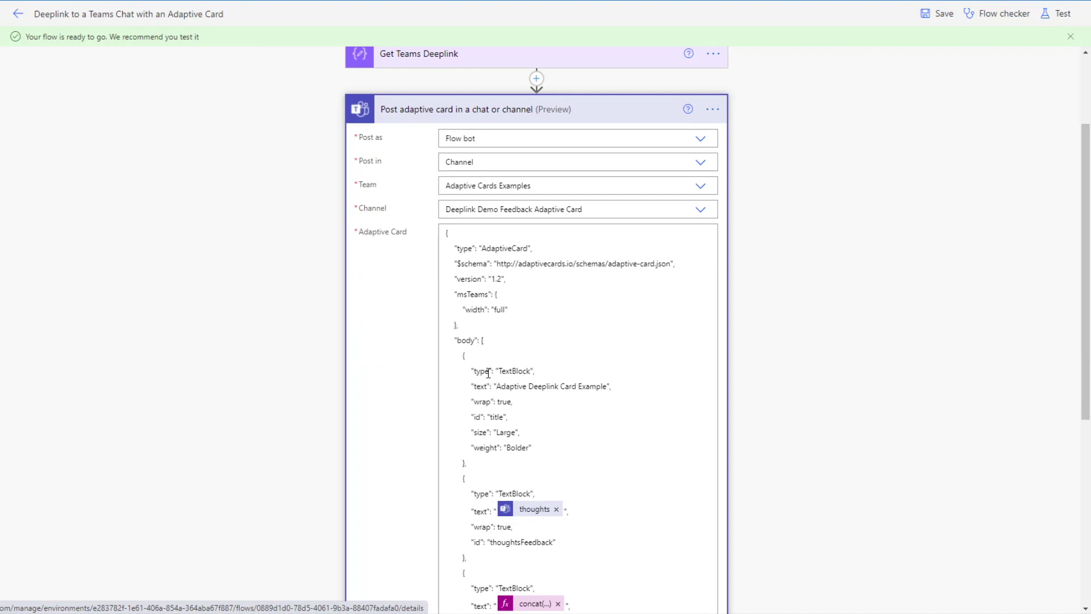
pyautogui.scroll(-4, 541, 470)
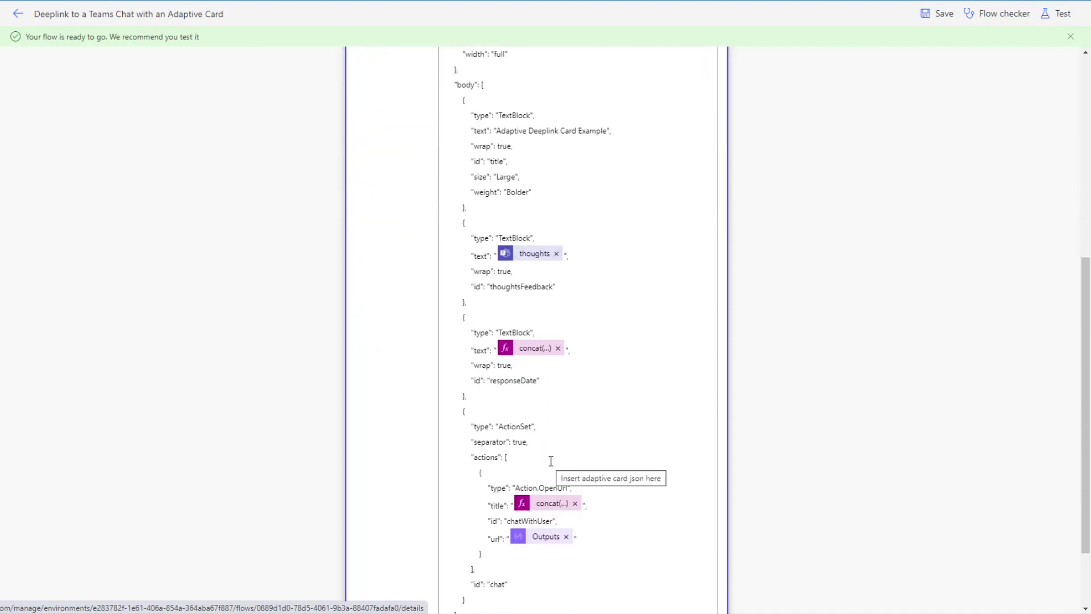
pyautogui.scroll(4, 551, 461)
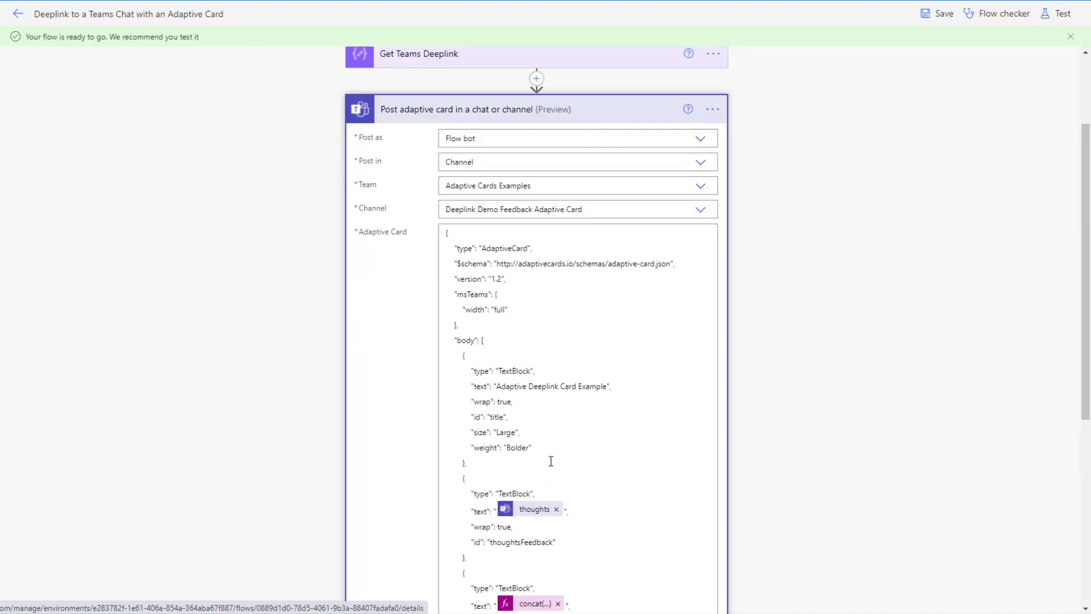
pyautogui.scroll(-5, 554, 460)
pyautogui.scroll(3, 565, 348)
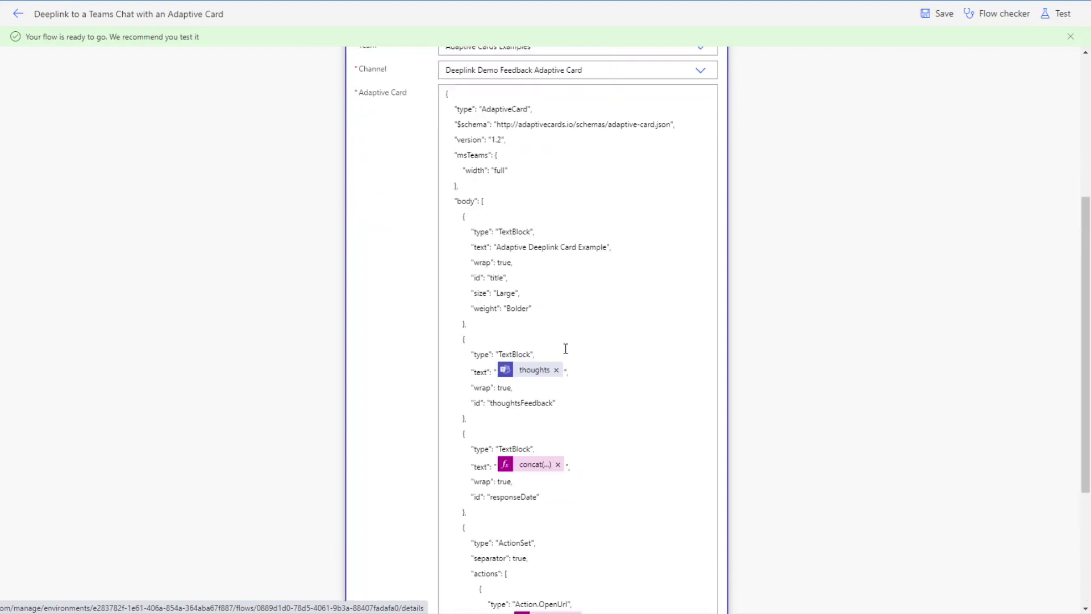
pyautogui.scroll(4, 565, 349)
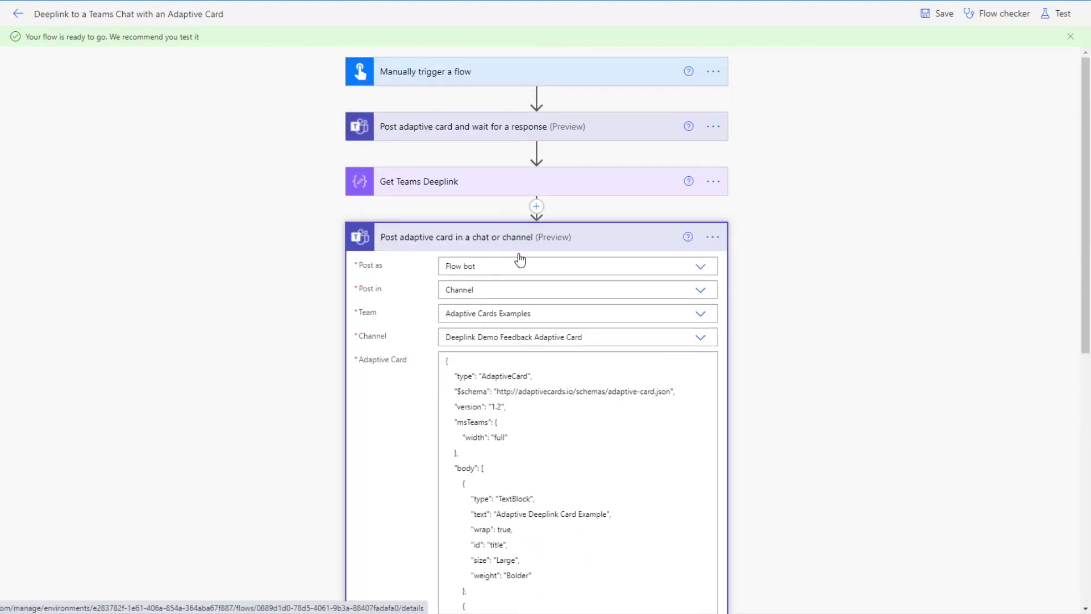